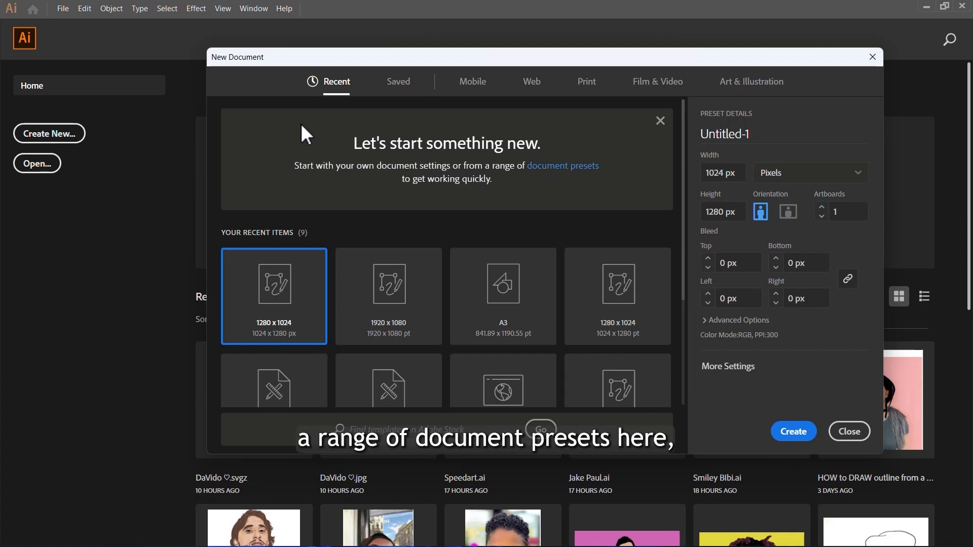
Browse the blank document presets for mobile, web, print, and film and video
{"action": "left_click", "coordinate": [471, 84]}
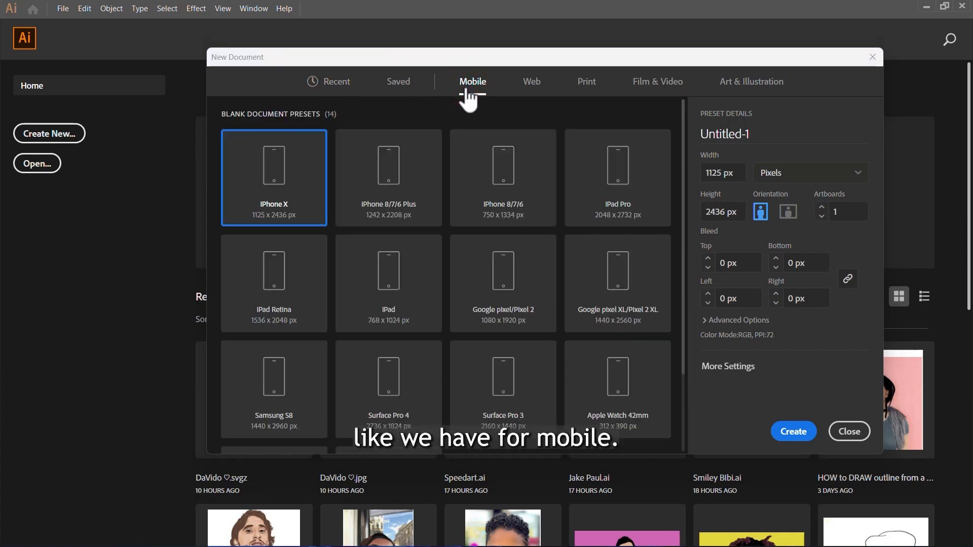
{"action": "scroll", "coordinate": [424, 254], "scroll_direction": "down", "scroll_amount": 3}
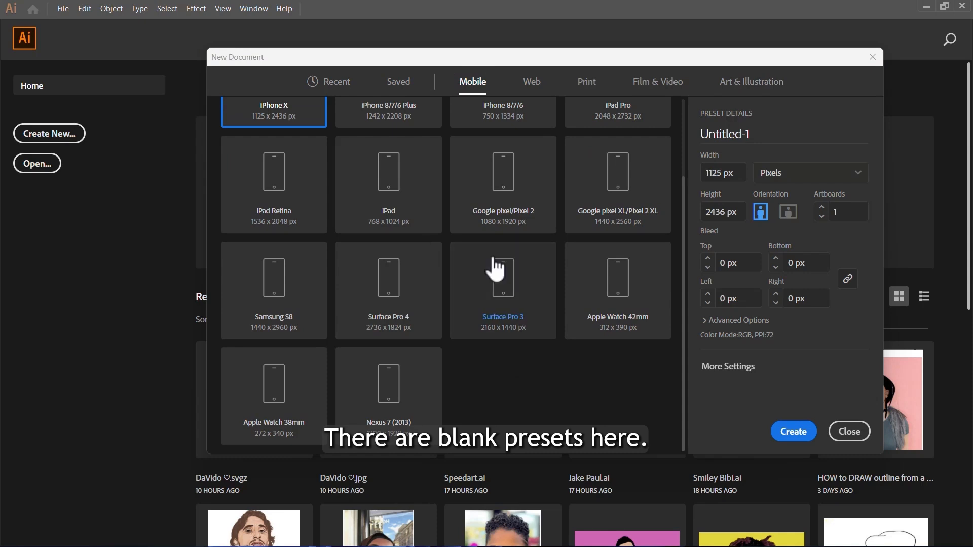
{"action": "scroll", "coordinate": [496, 269], "scroll_direction": "up", "scroll_amount": 3}
{"action": "left_click", "coordinate": [530, 83]}
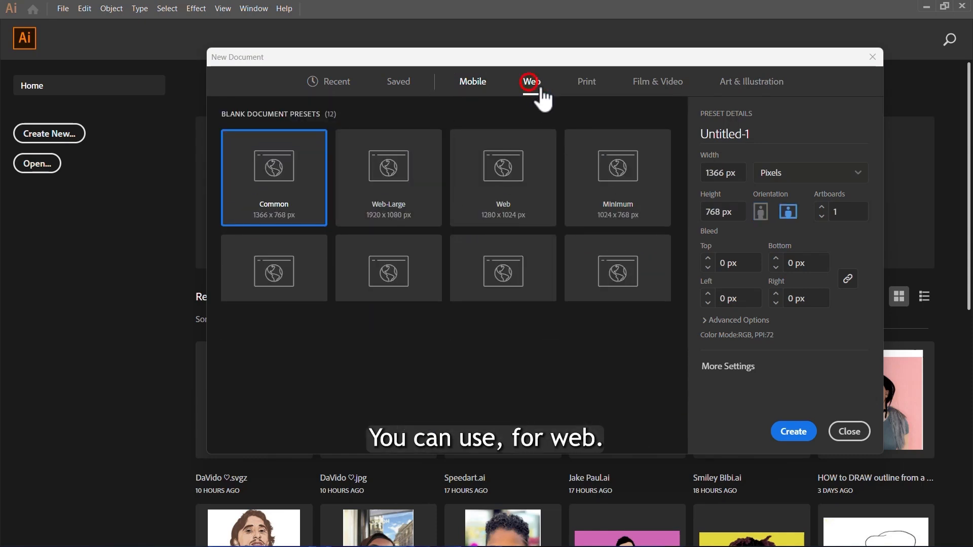
{"action": "left_click", "coordinate": [587, 83]}
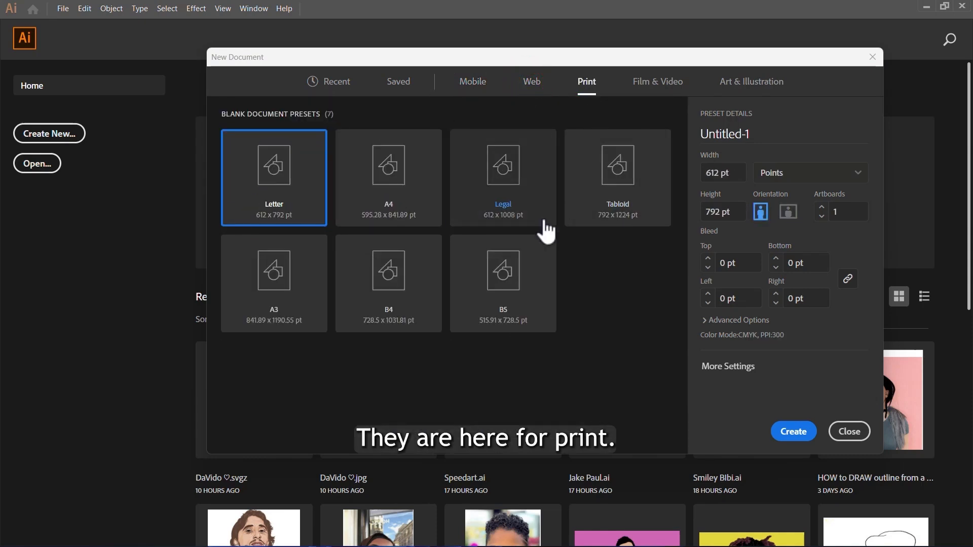
{"action": "left_click", "coordinate": [650, 90]}
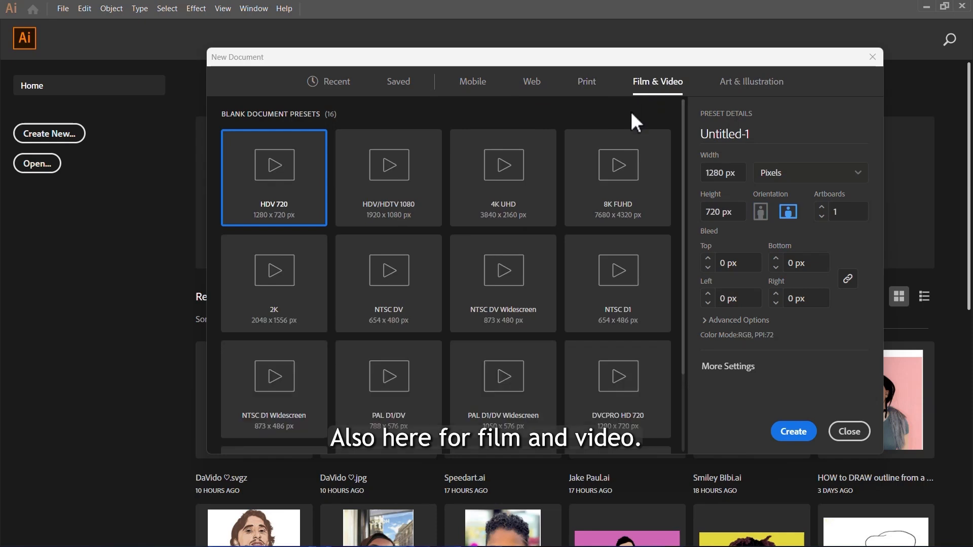
{"action": "scroll", "coordinate": [558, 254], "scroll_direction": "down", "scroll_amount": 3}
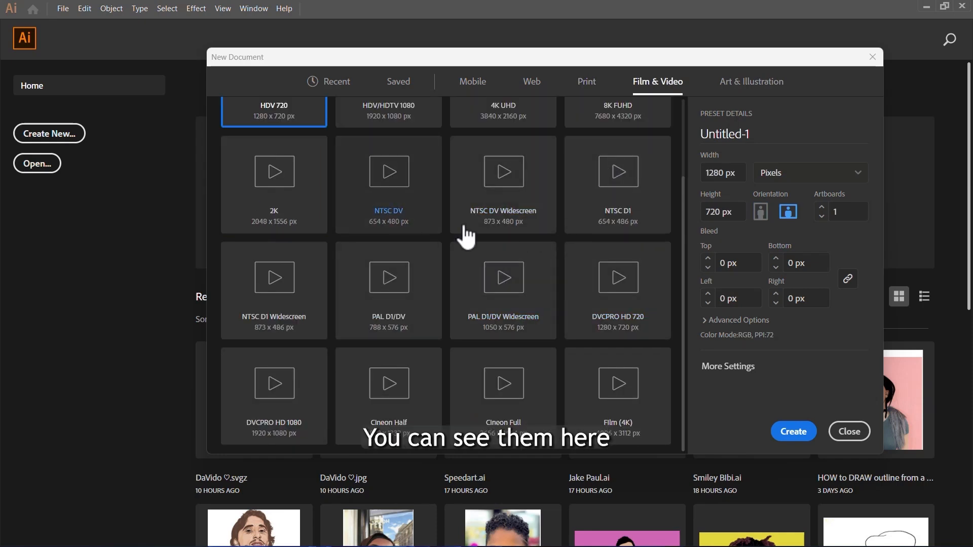
Create a document from the 1280 x 1024 art and illustration preset, using pixels and High (300 ppi) raster effects
{"action": "left_click", "coordinate": [752, 81]}
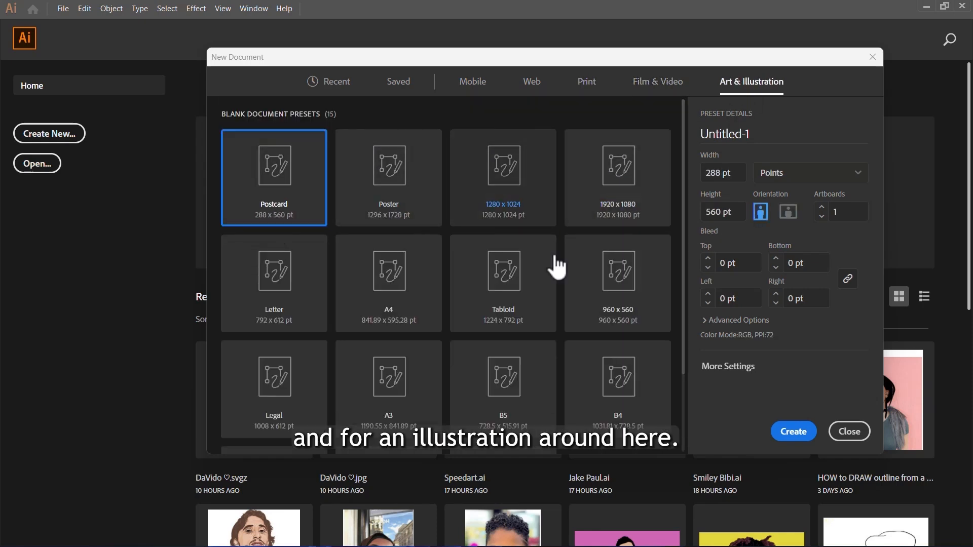
{"action": "left_click", "coordinate": [527, 212]}
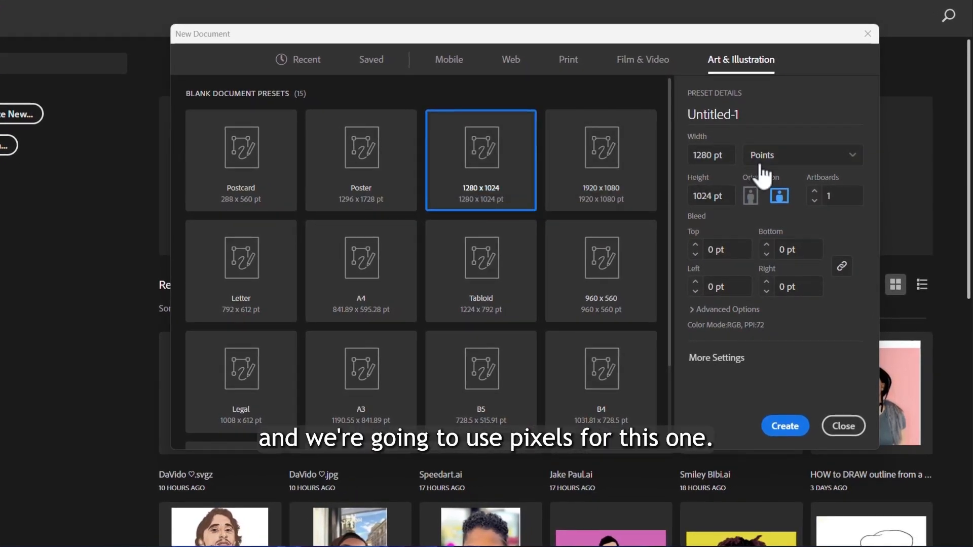
{"action": "left_click", "coordinate": [791, 153]}
{"action": "left_click", "coordinate": [785, 293]}
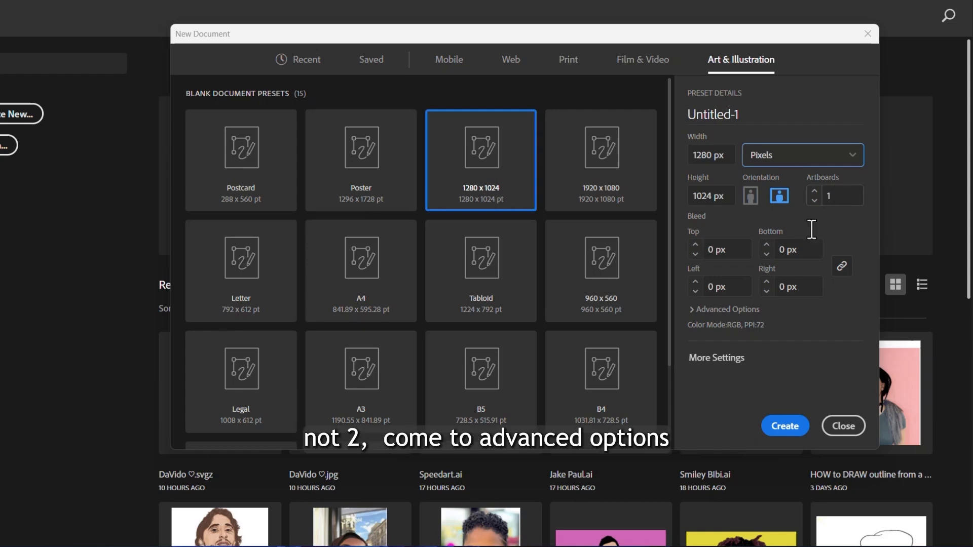
{"action": "left_click", "coordinate": [741, 310]}
{"action": "left_click", "coordinate": [744, 319]}
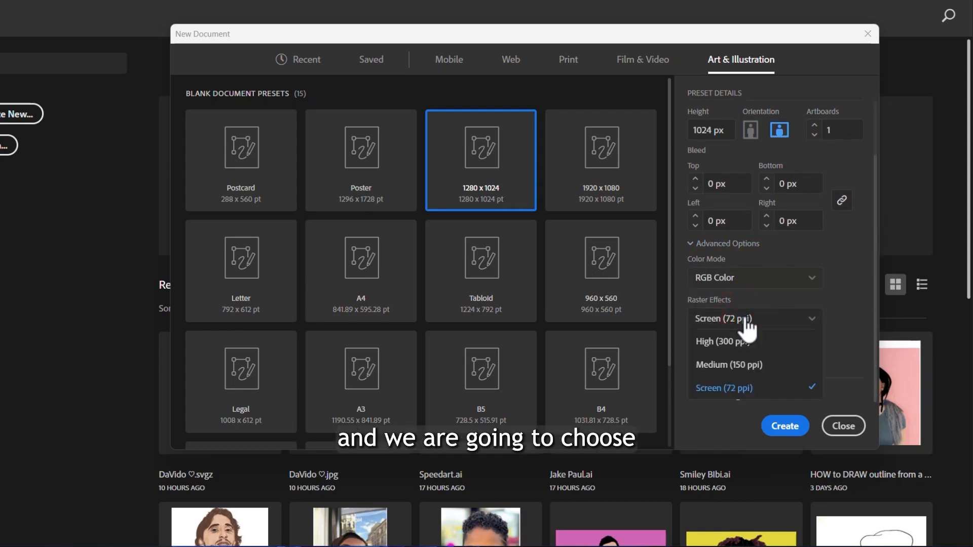
{"action": "left_click", "coordinate": [729, 342]}
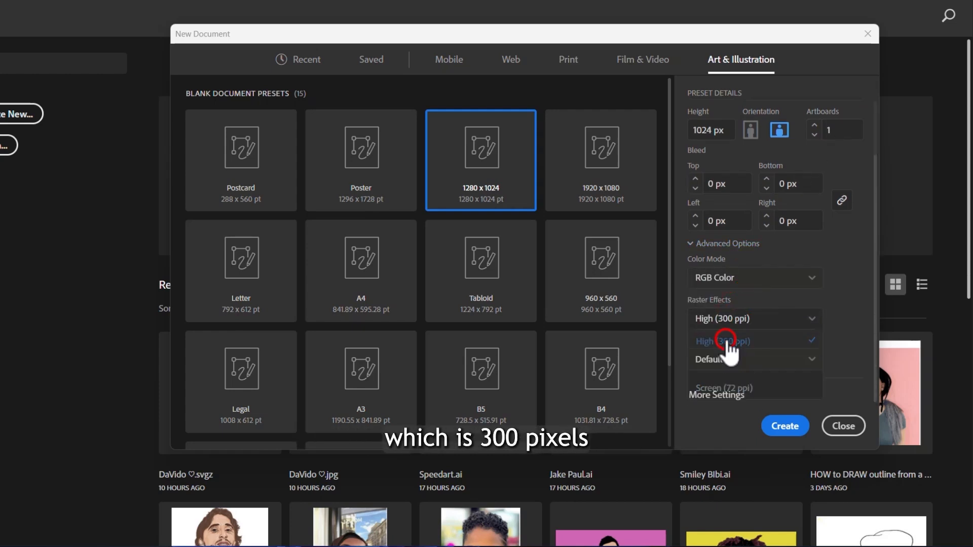
{"action": "left_click", "coordinate": [787, 427]}
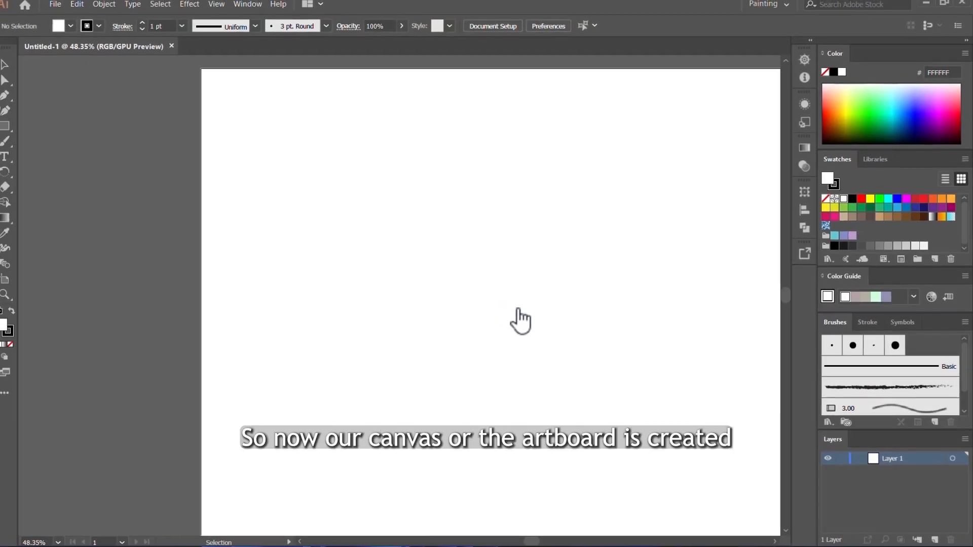
Open the DaVido ♡ JPG photo from the Downloads folder
{"action": "scroll", "coordinate": [408, 314], "scroll_direction": "down", "scroll_amount": 3}
{"action": "scroll", "coordinate": [480, 302], "scroll_direction": "up", "scroll_amount": 4}
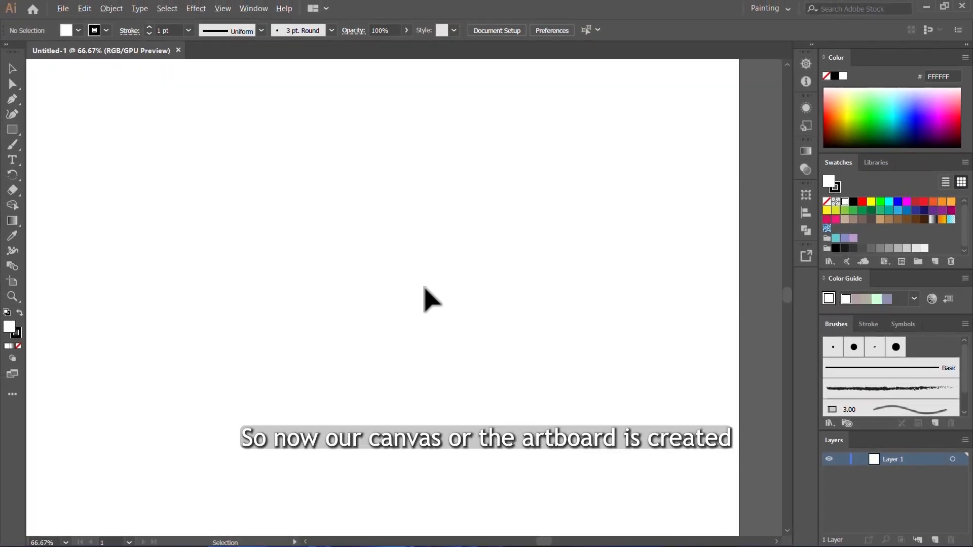
{"action": "scroll", "coordinate": [429, 290], "scroll_direction": "down", "scroll_amount": 3}
{"action": "scroll", "coordinate": [456, 206], "scroll_direction": "up", "scroll_amount": 1}
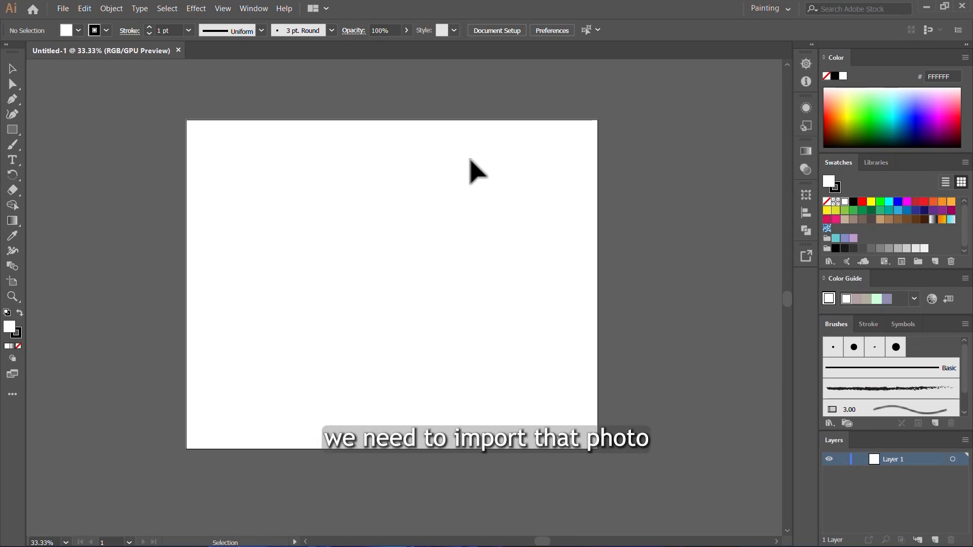
{"action": "left_click", "coordinate": [66, 9]}
{"action": "left_click", "coordinate": [107, 50]}
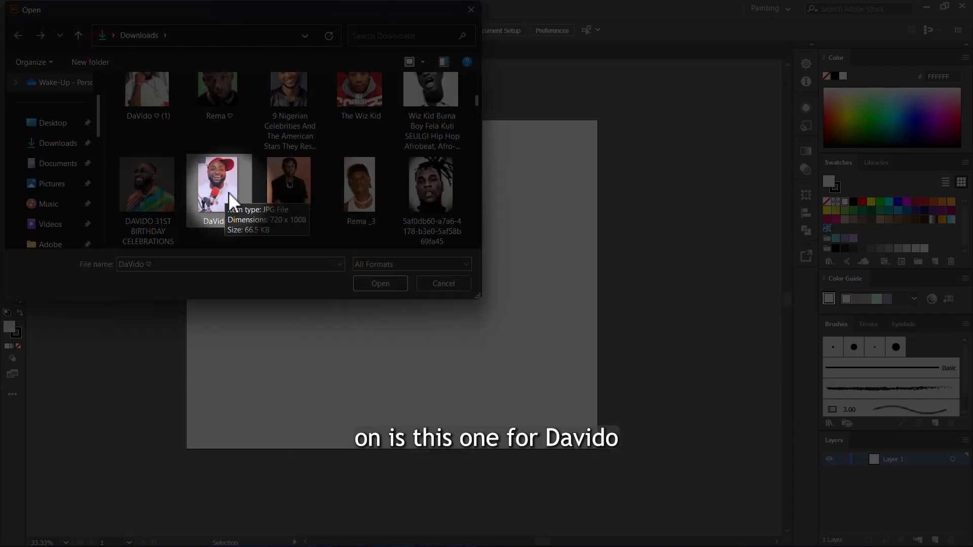
{"action": "left_click", "coordinate": [388, 284]}
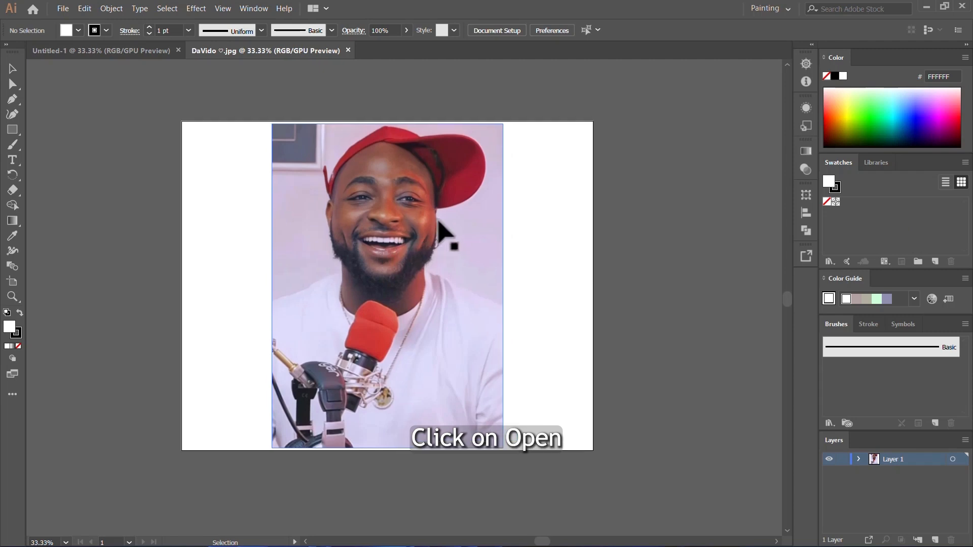
Enlarge the photo proportionally to about 1196 x 1674 px and position it with the head and cap inside the artboard
{"action": "left_click", "coordinate": [495, 294]}
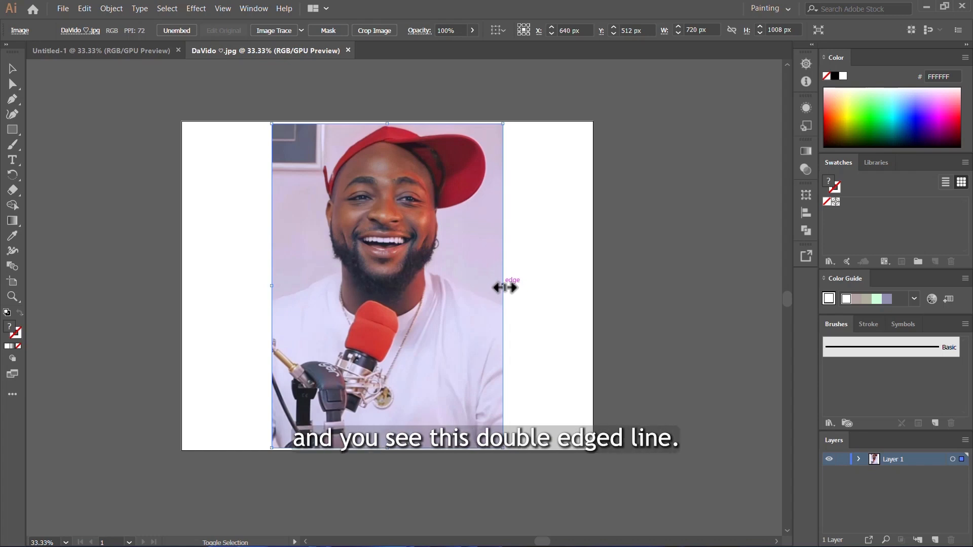
{"action": "left_click_drag", "start_coordinate": [506, 288], "coordinate": [576, 286]}
{"action": "left_click_drag", "start_coordinate": [391, 179], "coordinate": [393, 257]}
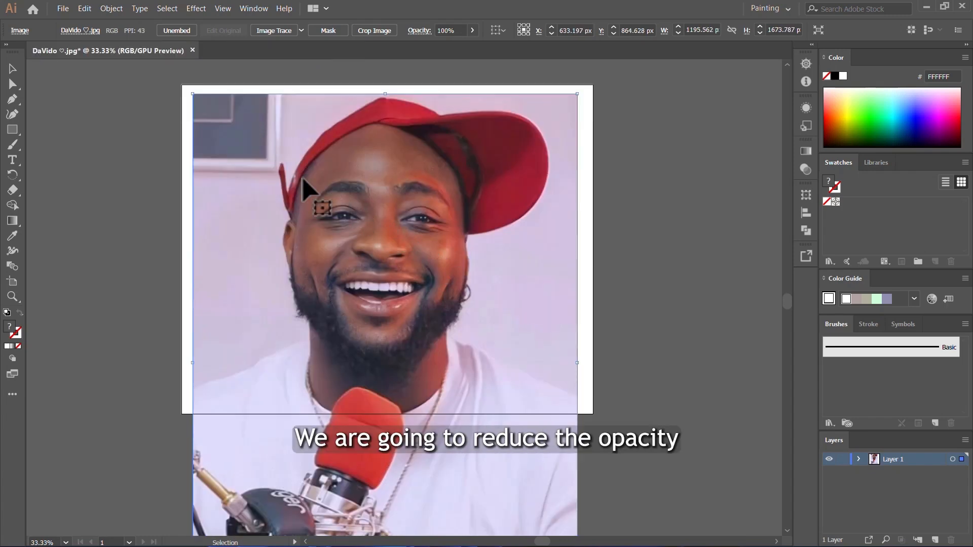
Reduce the photo's opacity slightly so it is faded for tracing
{"action": "left_click", "coordinate": [386, 138]}
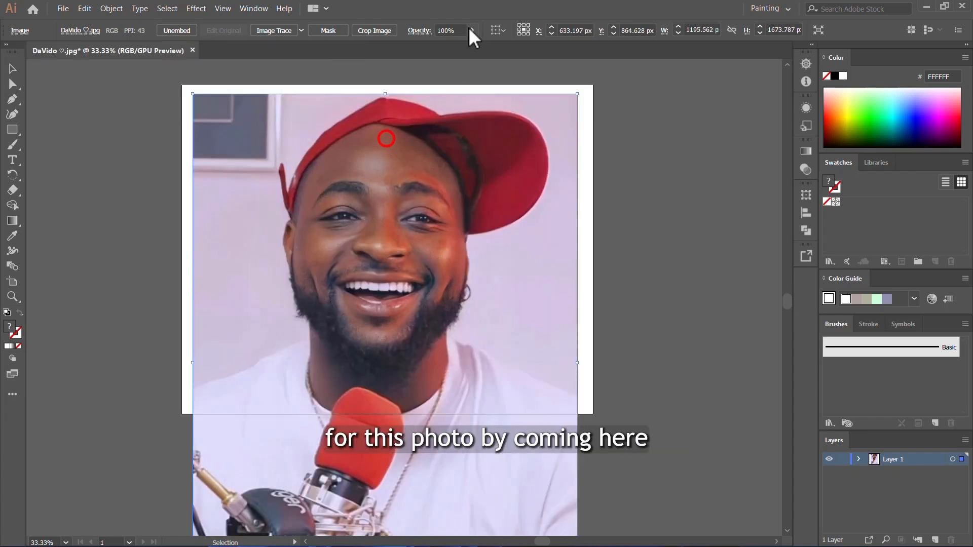
{"action": "left_click", "coordinate": [473, 30]}
{"action": "left_click", "coordinate": [461, 48]}
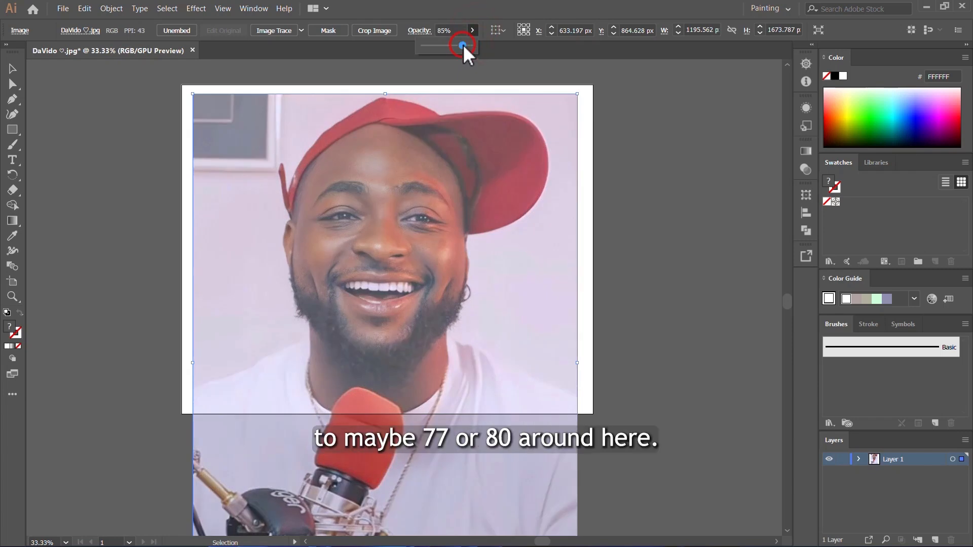
{"action": "left_click_drag", "start_coordinate": [461, 45], "coordinate": [459, 45]}
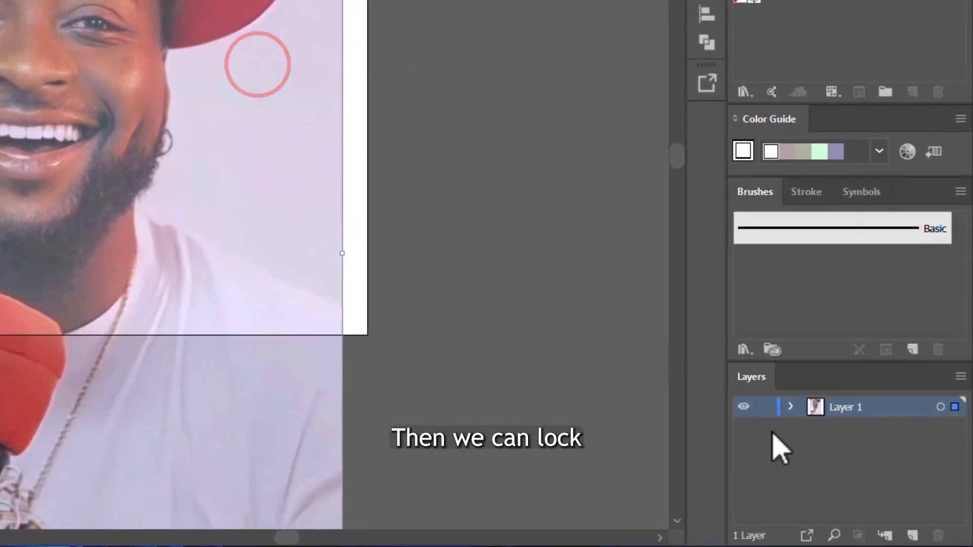
Lock the photo's layer and add a new layer above it for the line art
{"action": "left_click", "coordinate": [766, 406]}
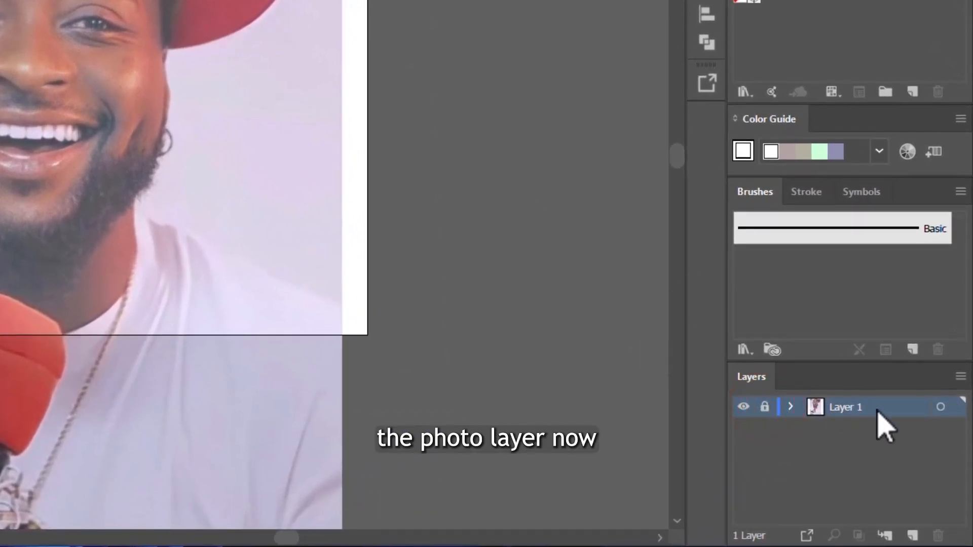
{"action": "left_click", "coordinate": [912, 535]}
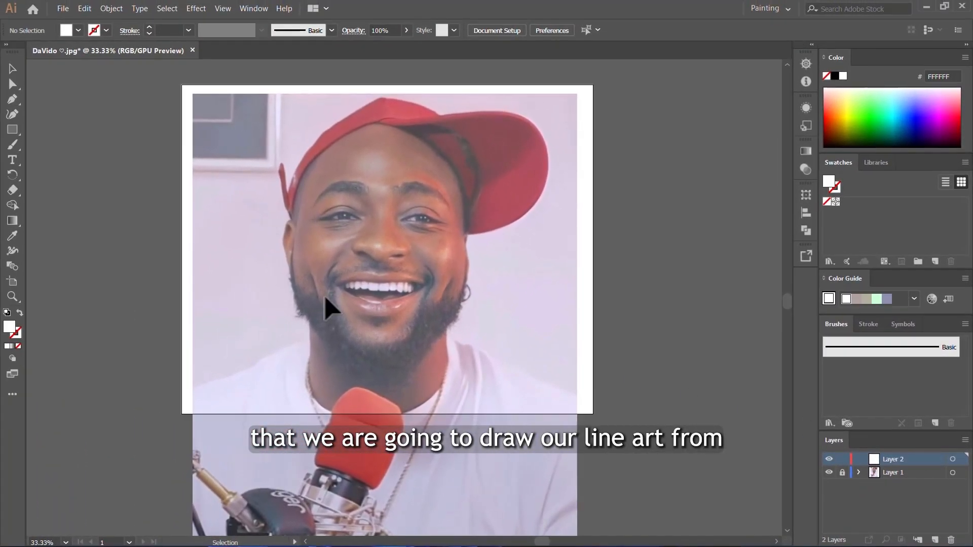
{"action": "left_click", "coordinate": [11, 144]}
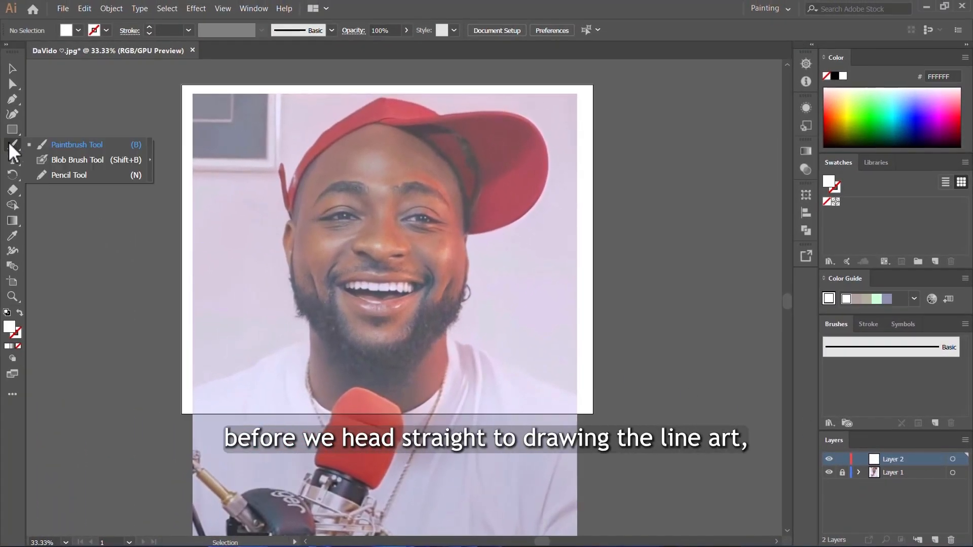
{"action": "left_click", "coordinate": [83, 144]}
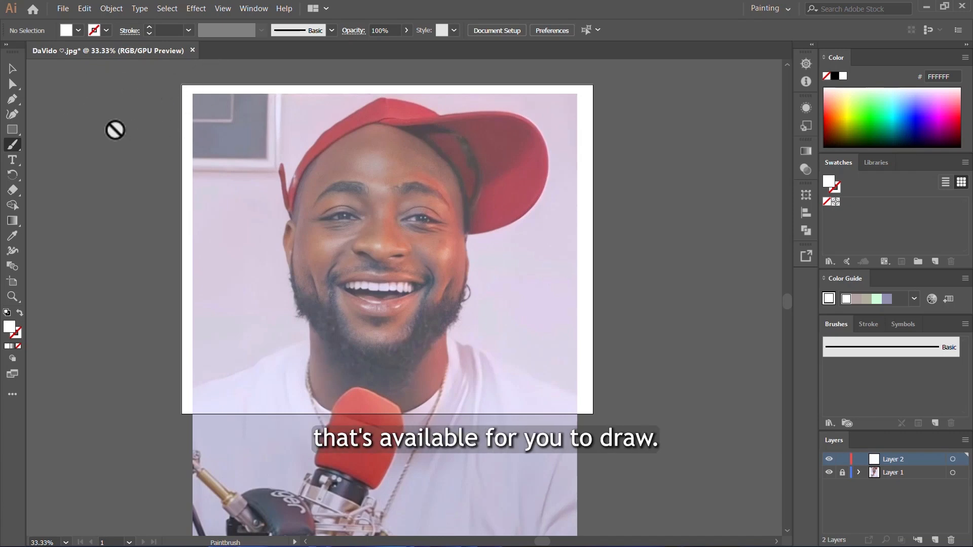
{"action": "left_click", "coordinate": [11, 144]}
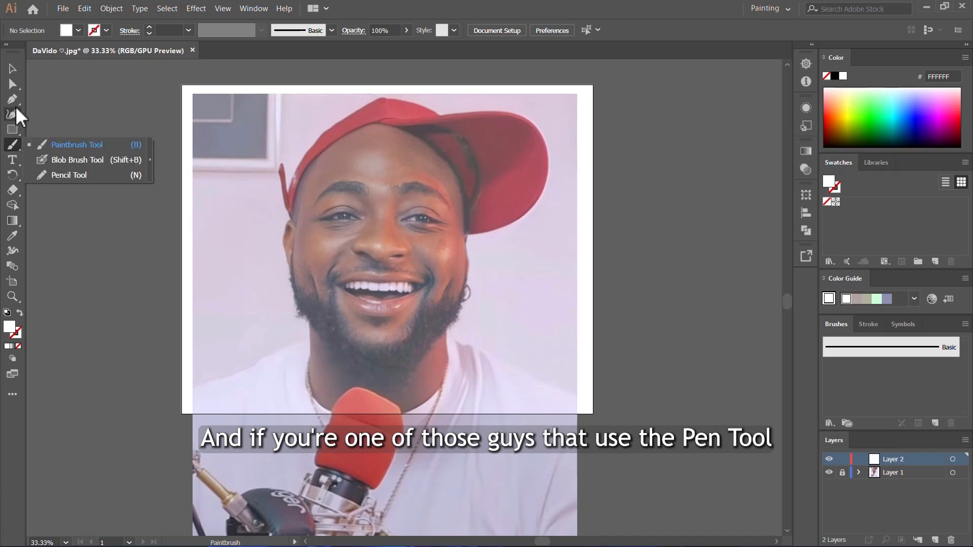
{"action": "left_click_drag", "start_coordinate": [17, 100], "coordinate": [58, 105]}
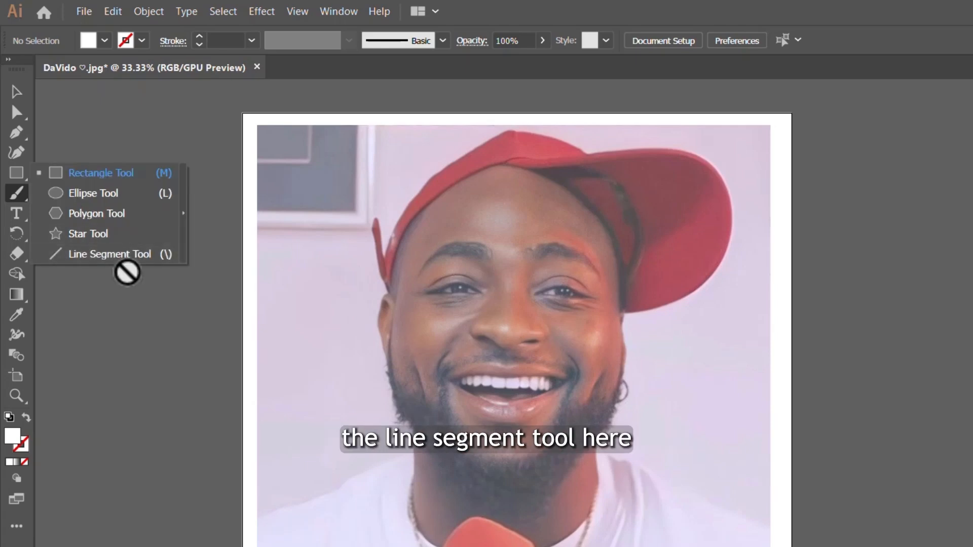
Draw a straight horizontal line about 1012 px long, from outside the artboard to the front of the cap, with the Line Segment tool
{"action": "left_click", "coordinate": [97, 254]}
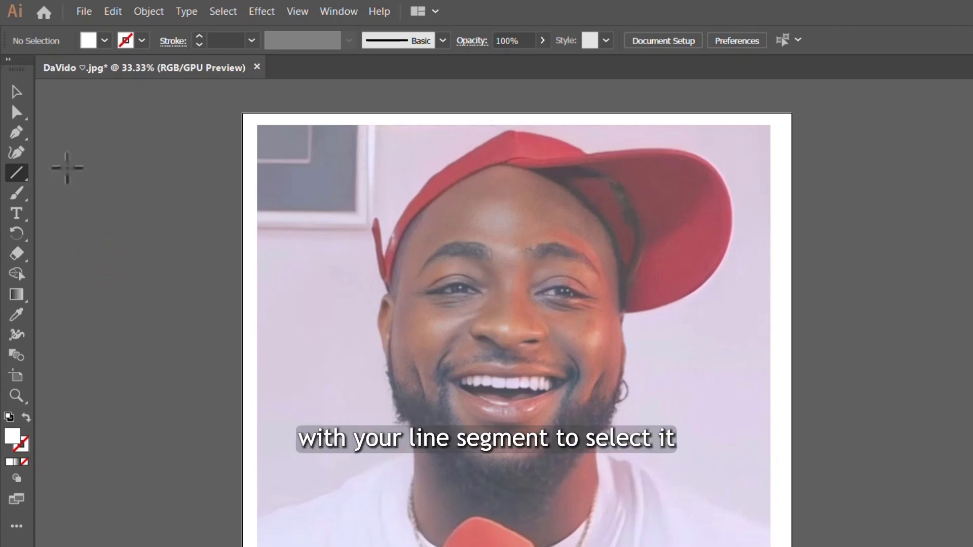
{"action": "left_click_drag", "start_coordinate": [82, 158], "coordinate": [518, 165]}
Give the line a 3 pt stroke with the tapered Width Profile 1
{"action": "left_click", "coordinate": [23, 446]}
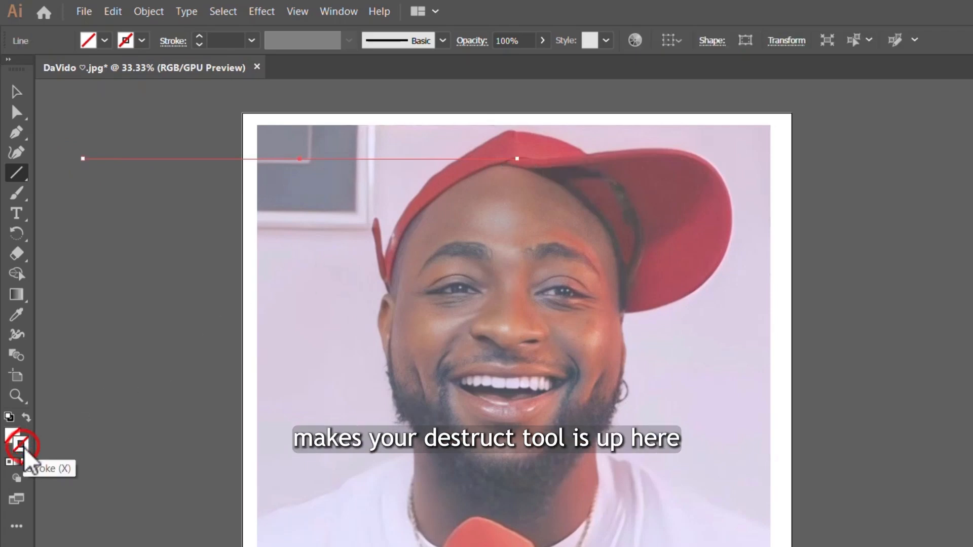
{"action": "left_click", "coordinate": [252, 40]}
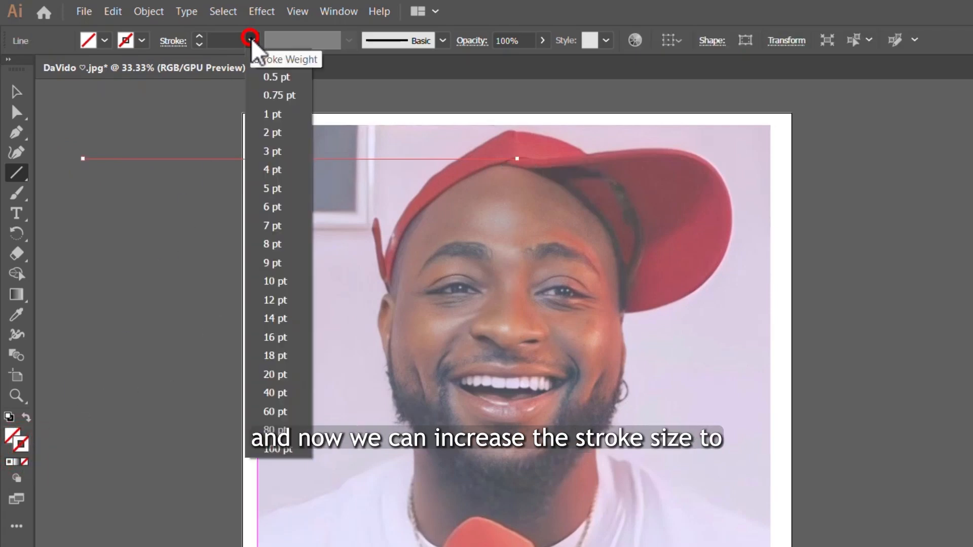
{"action": "left_click", "coordinate": [278, 152]}
{"action": "left_click", "coordinate": [324, 43]}
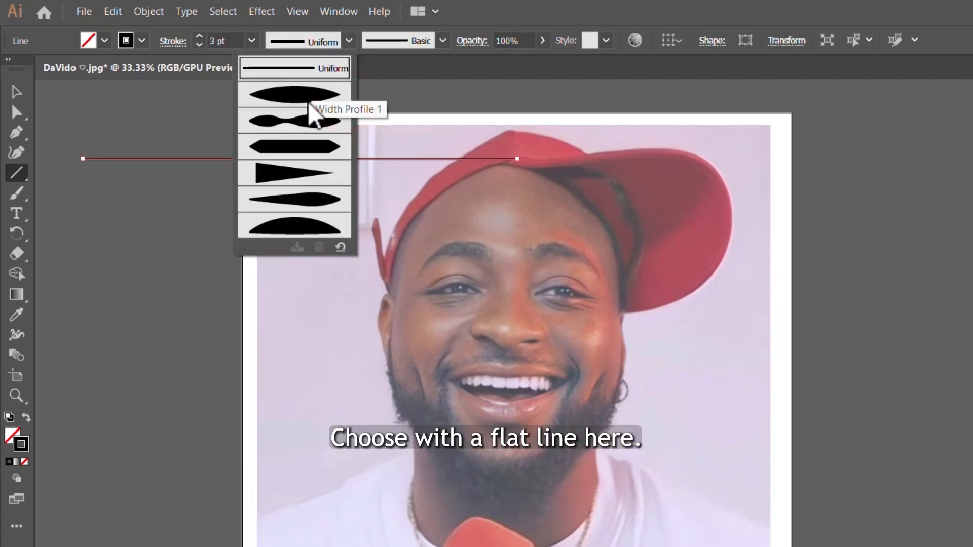
{"action": "left_click", "coordinate": [311, 101]}
Create a new Art Brush from the tapered line, using the Stretch to Fit Stroke Length option
{"action": "left_click", "coordinate": [403, 40]}
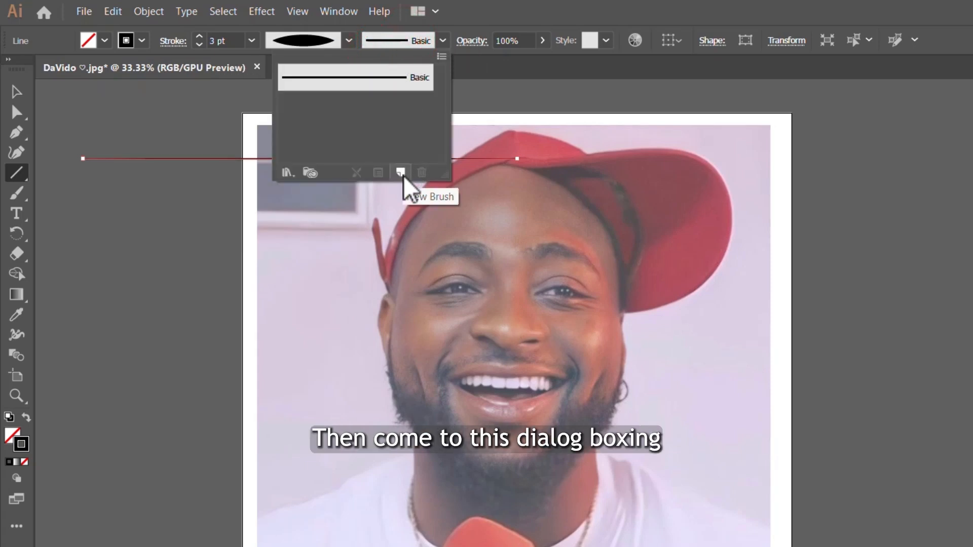
{"action": "left_click", "coordinate": [400, 173]}
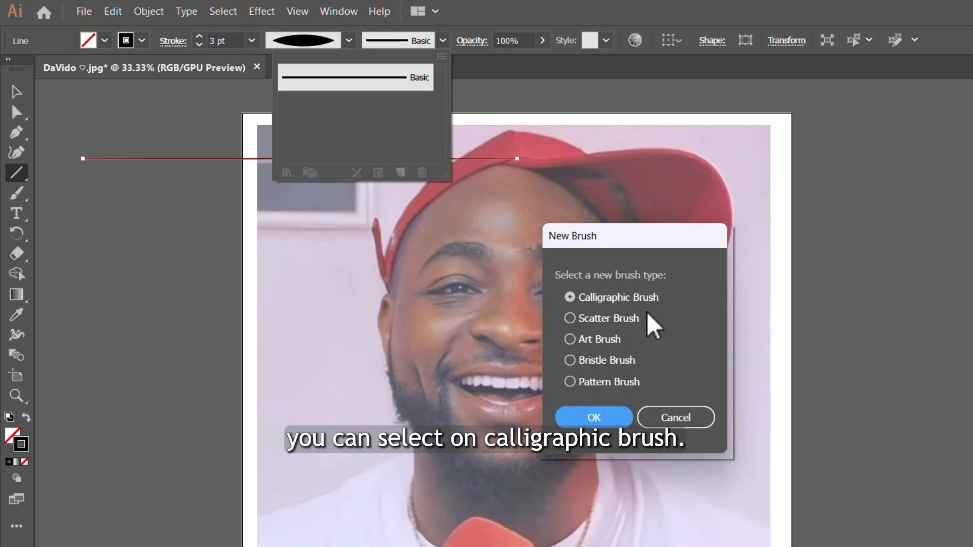
{"action": "left_click", "coordinate": [603, 341]}
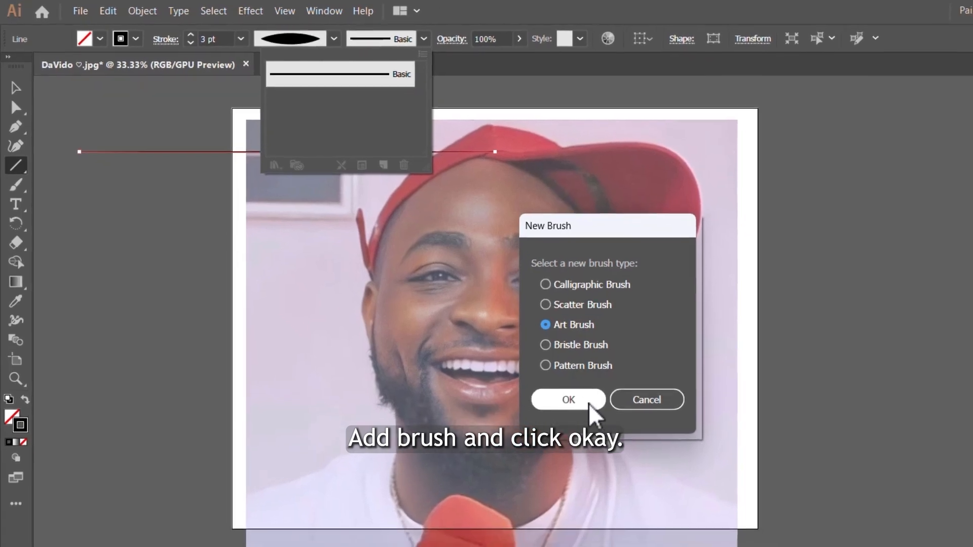
{"action": "left_click", "coordinate": [590, 404]}
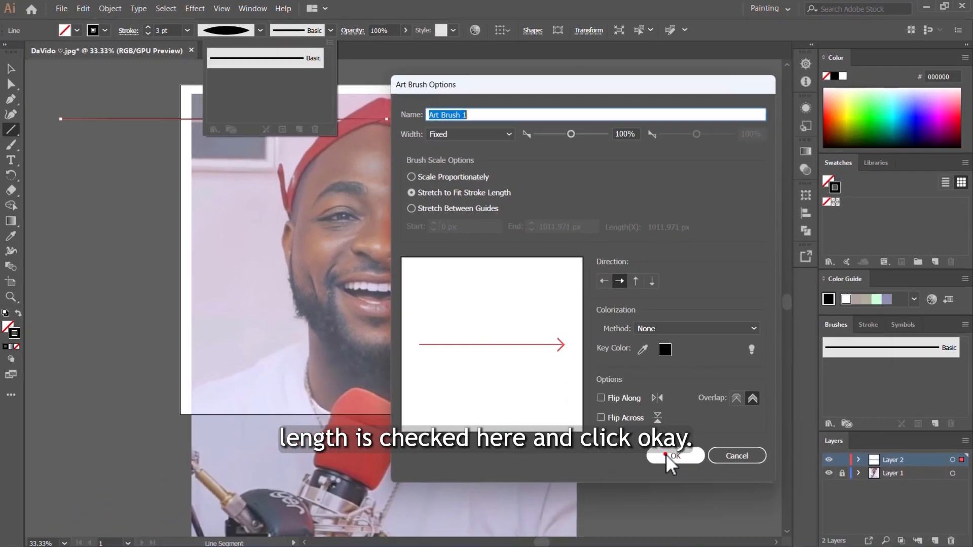
{"action": "left_click", "coordinate": [664, 456]}
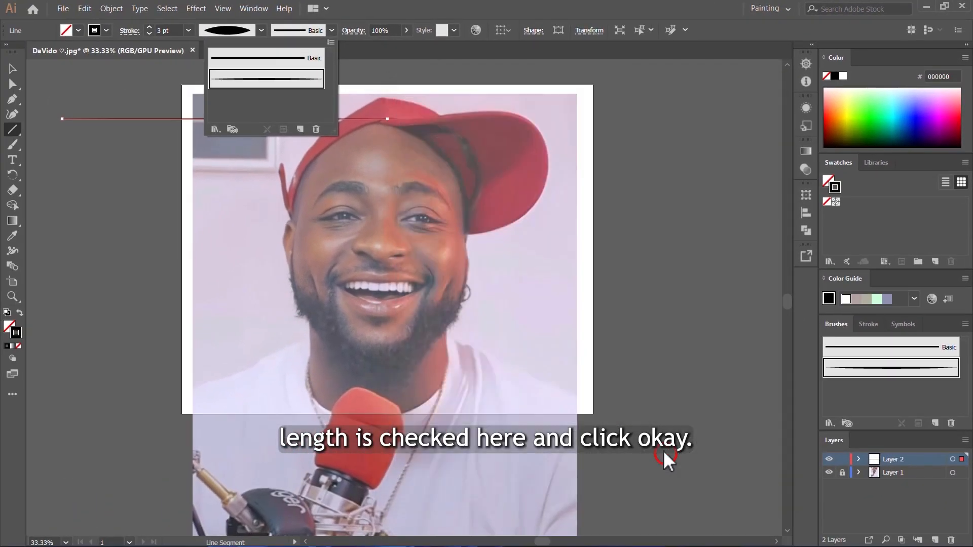
Paint four curved test strokes on the empty area outside the artboard with the Paintbrush tool and the new art brush
{"action": "left_click", "coordinate": [13, 145]}
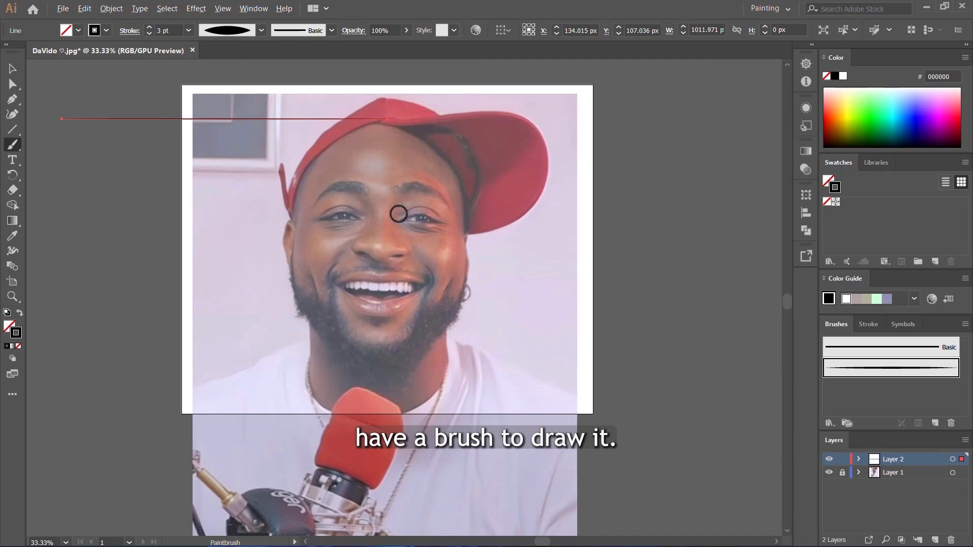
{"action": "scroll", "coordinate": [399, 215], "scroll_direction": "down", "scroll_amount": 2}
{"action": "scroll", "coordinate": [179, 172], "scroll_direction": "up", "scroll_amount": 4}
{"action": "mouse_move", "coordinate": [91, 145]}
{"action": "left_mouse_down"}
{"action": "mouse_move", "coordinate": [333, 220]}
{"action": "mouse_move", "coordinate": [424, 200]}
{"action": "left_mouse_up"}
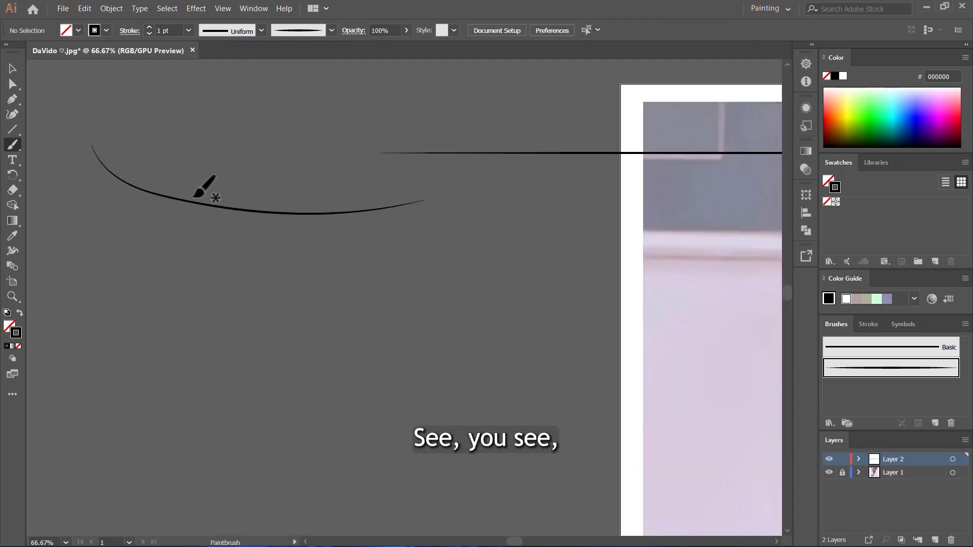
{"action": "left_click_drag", "start_coordinate": [208, 238], "coordinate": [400, 242]}
{"action": "left_click_drag", "start_coordinate": [435, 215], "coordinate": [590, 204]}
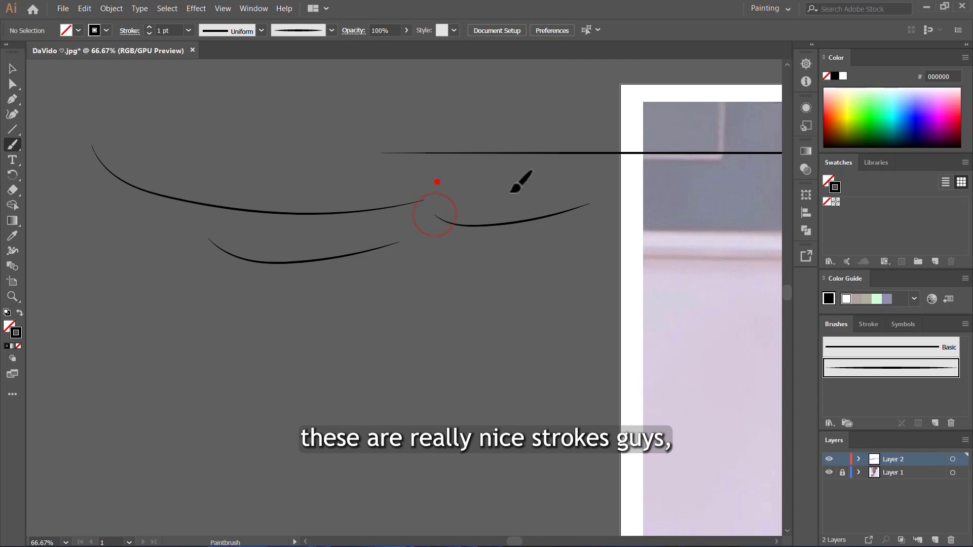
{"action": "left_click_drag", "start_coordinate": [437, 182], "coordinate": [605, 166]}
{"action": "scroll", "coordinate": [603, 179], "scroll_direction": "up", "scroll_amount": 2}
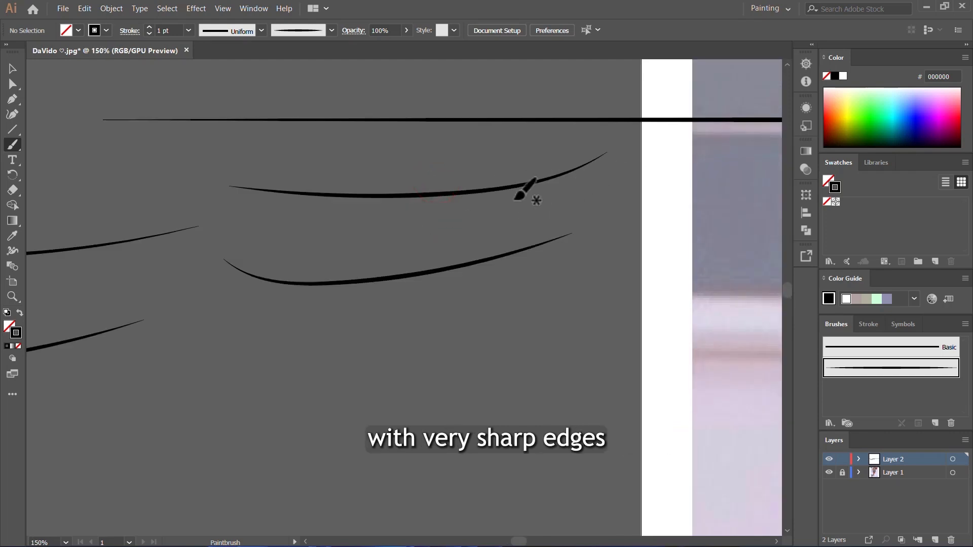
{"action": "scroll", "coordinate": [435, 182], "scroll_direction": "down", "scroll_amount": 5}
{"action": "scroll", "coordinate": [500, 171], "scroll_direction": "up", "scroll_amount": 3}
{"action": "scroll", "coordinate": [495, 158], "scroll_direction": "down", "scroll_amount": 3}
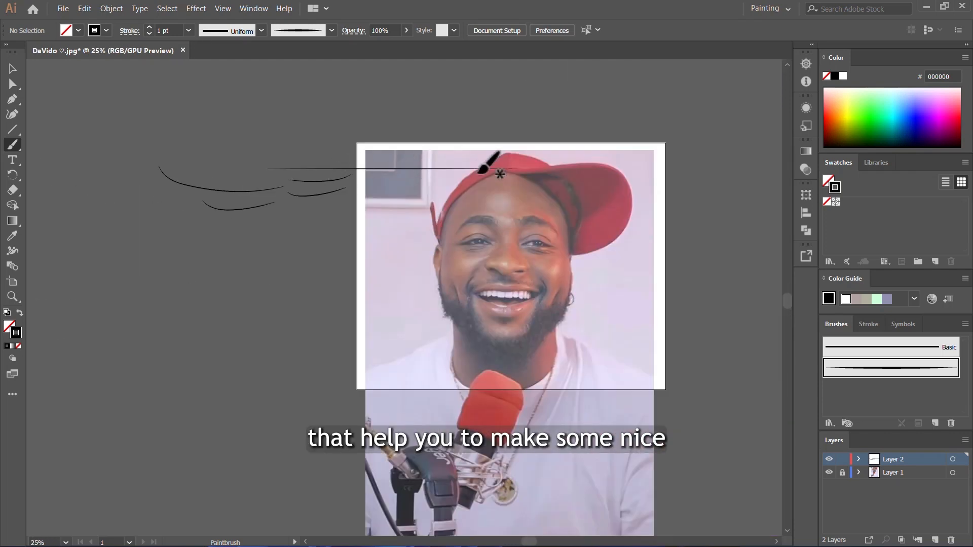
Delete all the test strokes together with the original tapered line
{"action": "scroll", "coordinate": [487, 166], "scroll_direction": "up", "scroll_amount": 4}
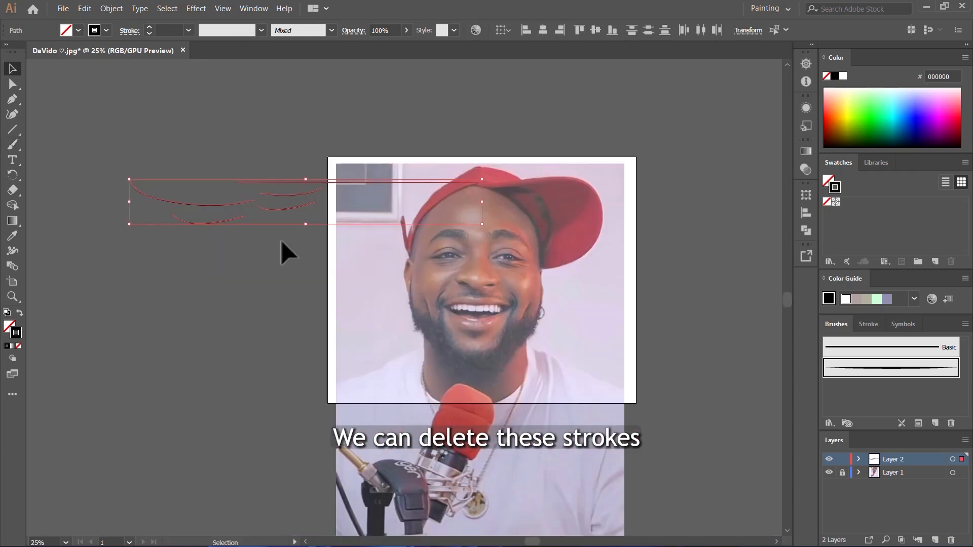
{"action": "key", "text": "Delete"}
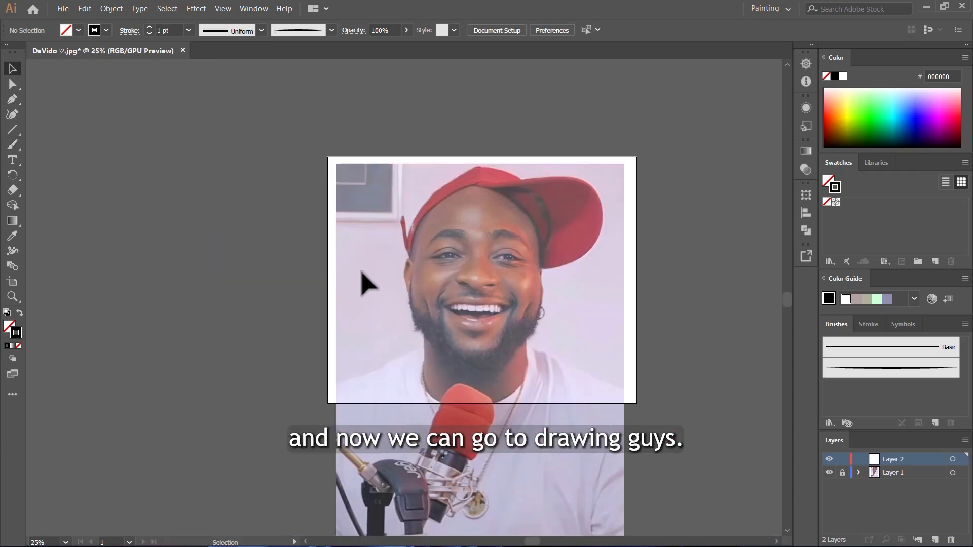
Trace the outline of the subject's left eye with the Paintbrush tool, looping around the inner corner and crossing at the outer corner
{"action": "left_click", "coordinate": [14, 144]}
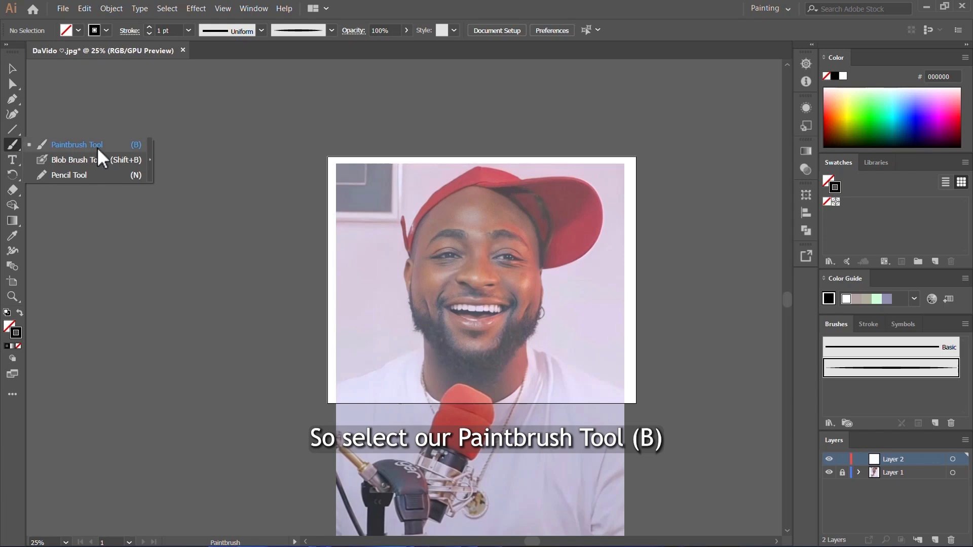
{"action": "scroll", "coordinate": [502, 256], "scroll_direction": "up", "scroll_amount": 3}
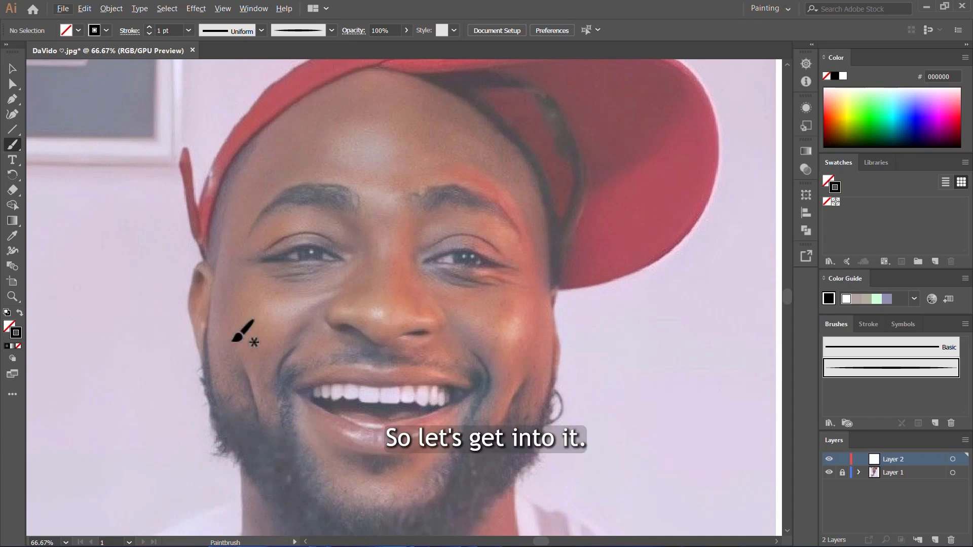
{"action": "scroll", "coordinate": [238, 335], "scroll_direction": "down", "scroll_amount": 2}
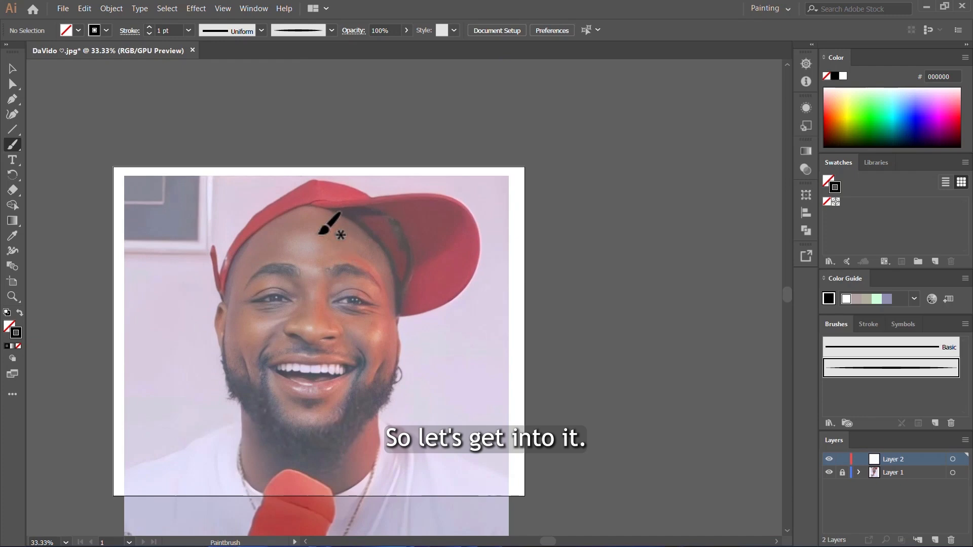
{"action": "scroll", "coordinate": [364, 226], "scroll_direction": "up", "scroll_amount": 2}
{"action": "scroll", "coordinate": [354, 301], "scroll_direction": "up", "scroll_amount": 2}
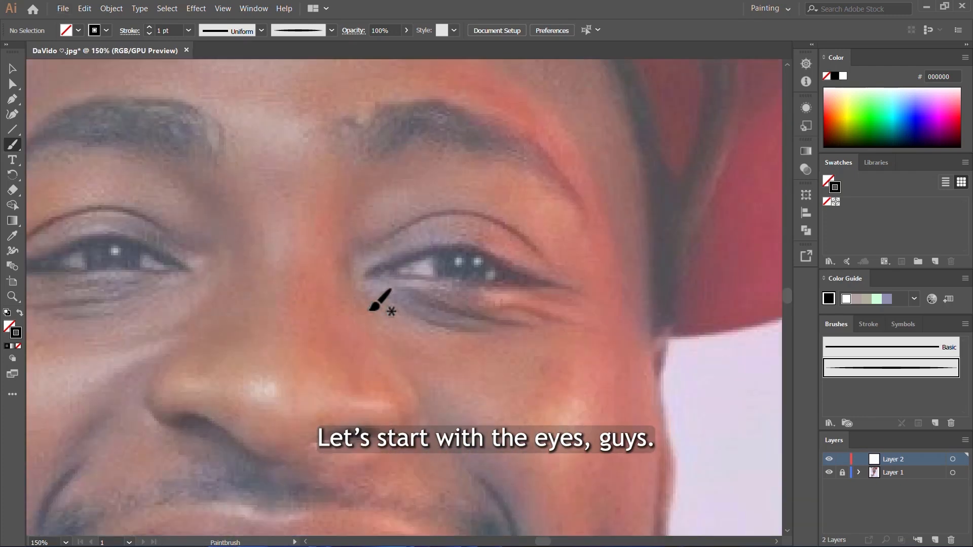
{"action": "scroll", "coordinate": [489, 266], "scroll_direction": "up", "scroll_amount": 2}
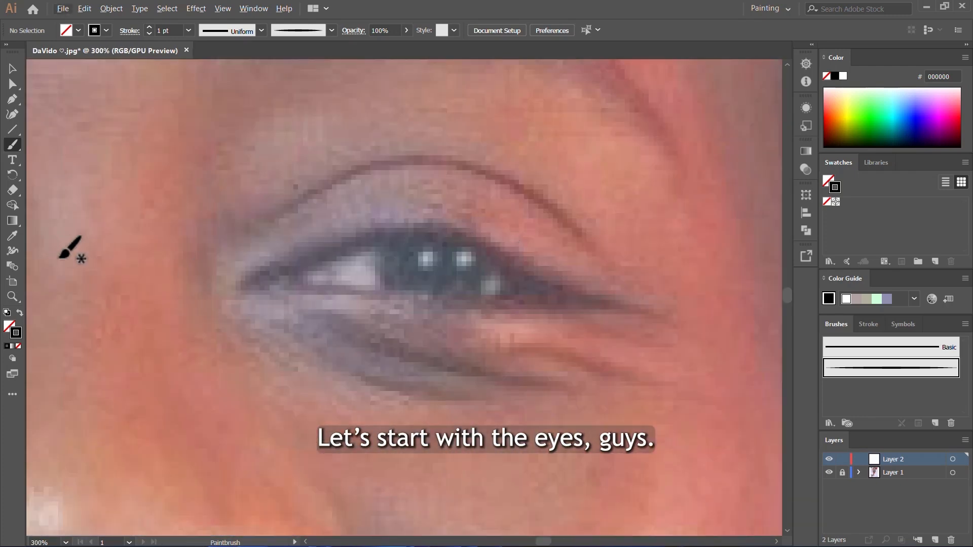
{"action": "left_click_drag", "start_coordinate": [594, 298], "coordinate": [525, 282]}
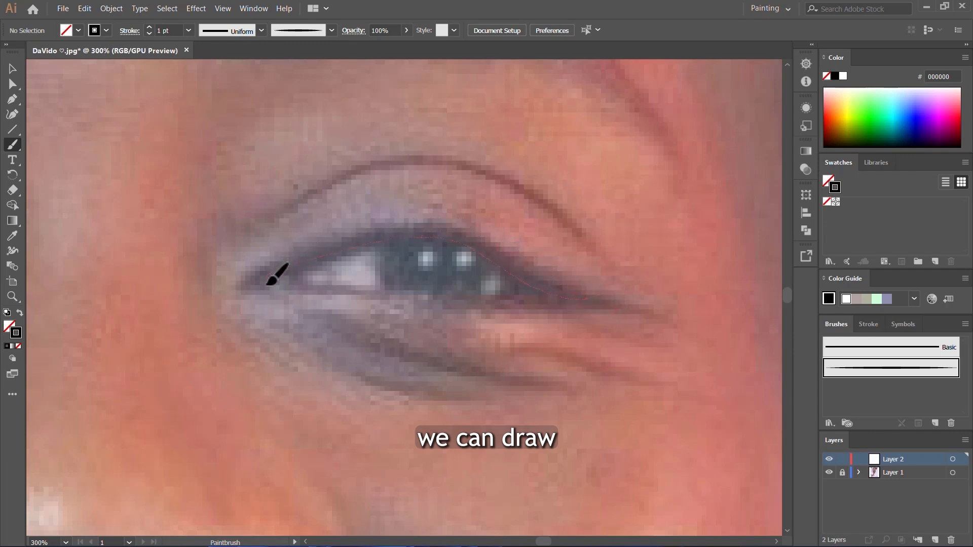
{"action": "left_click_drag", "start_coordinate": [333, 285], "coordinate": [377, 291]}
{"action": "left_click_drag", "start_coordinate": [558, 285], "coordinate": [558, 285]}
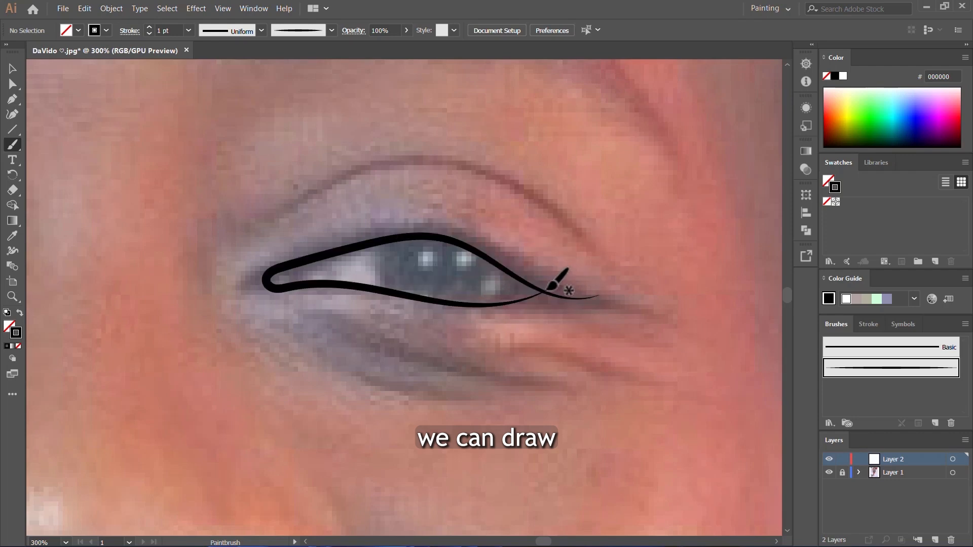
Paint two short crease strokes below the subject's left eye and trace the upper eyelid fold with one arc
{"action": "scroll", "coordinate": [522, 291], "scroll_direction": "down", "scroll_amount": 1}
{"action": "mouse_move", "coordinate": [366, 306]}
{"action": "left_mouse_down"}
{"action": "mouse_move", "coordinate": [562, 335]}
{"action": "mouse_move", "coordinate": [560, 327]}
{"action": "left_mouse_up"}
{"action": "left_click_drag", "start_coordinate": [649, 335], "coordinate": [648, 334]}
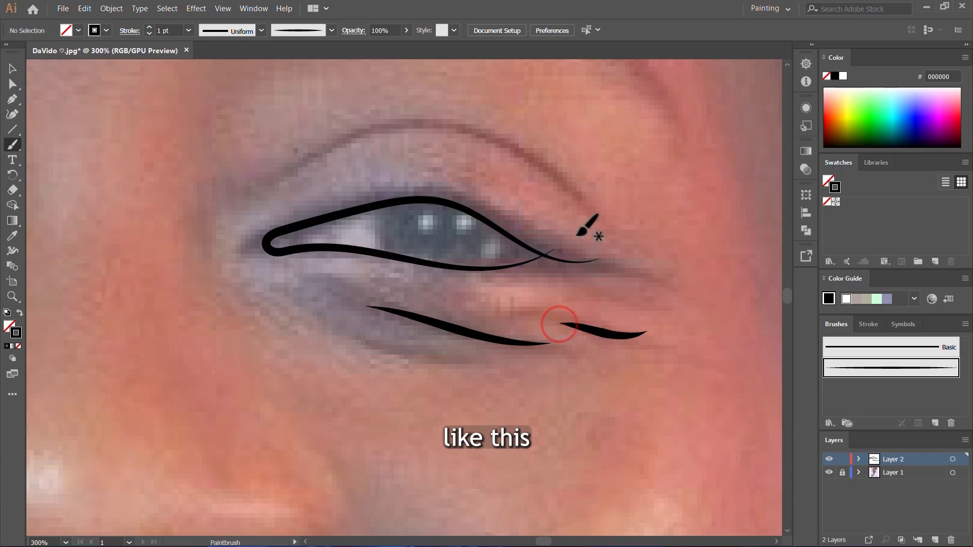
{"action": "scroll", "coordinate": [586, 218], "scroll_direction": "up", "scroll_amount": 1}
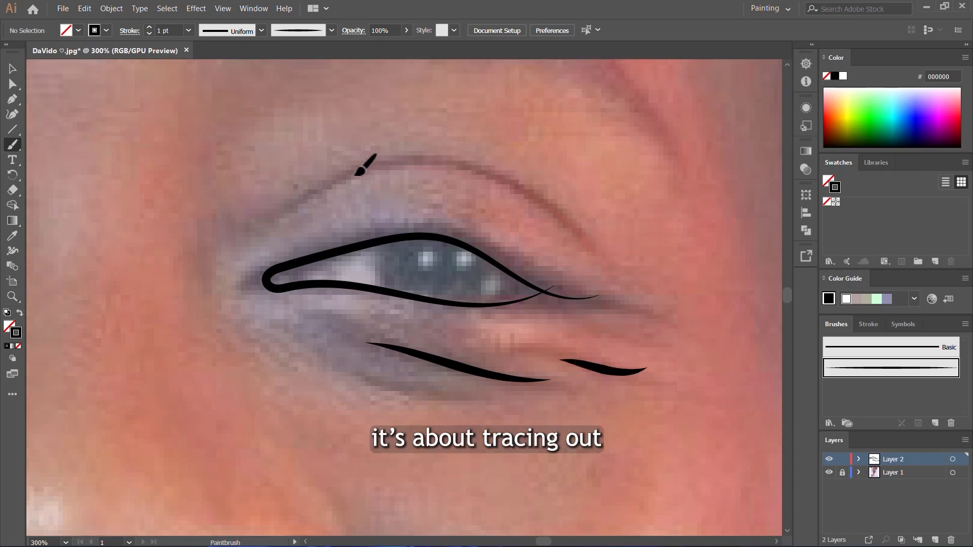
{"action": "left_click_drag", "start_coordinate": [276, 209], "coordinate": [602, 258]}
{"action": "scroll", "coordinate": [364, 215], "scroll_direction": "down", "scroll_amount": 2}
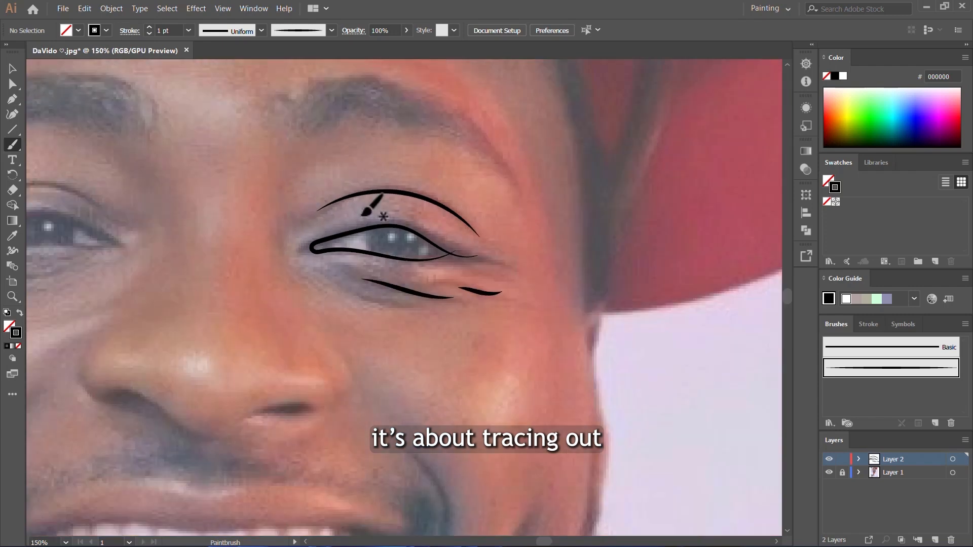
Paint another curved crease along the lower edge of the bag under the subject's left eye
{"action": "scroll", "coordinate": [370, 297], "scroll_direction": "up", "scroll_amount": 2}
{"action": "left_click", "coordinate": [306, 276]}
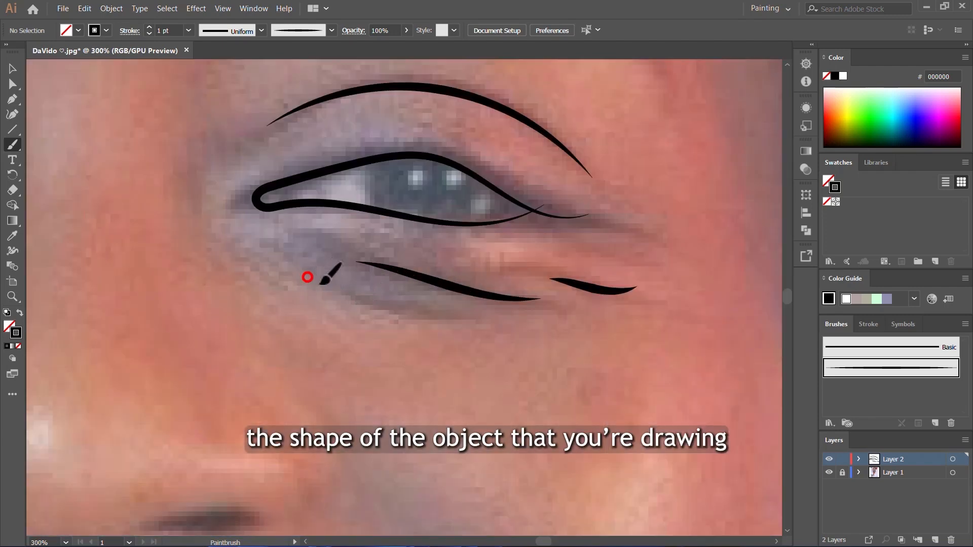
{"action": "left_click_drag", "start_coordinate": [433, 316], "coordinate": [472, 313]}
{"action": "scroll", "coordinate": [507, 301], "scroll_direction": "down", "scroll_amount": 2}
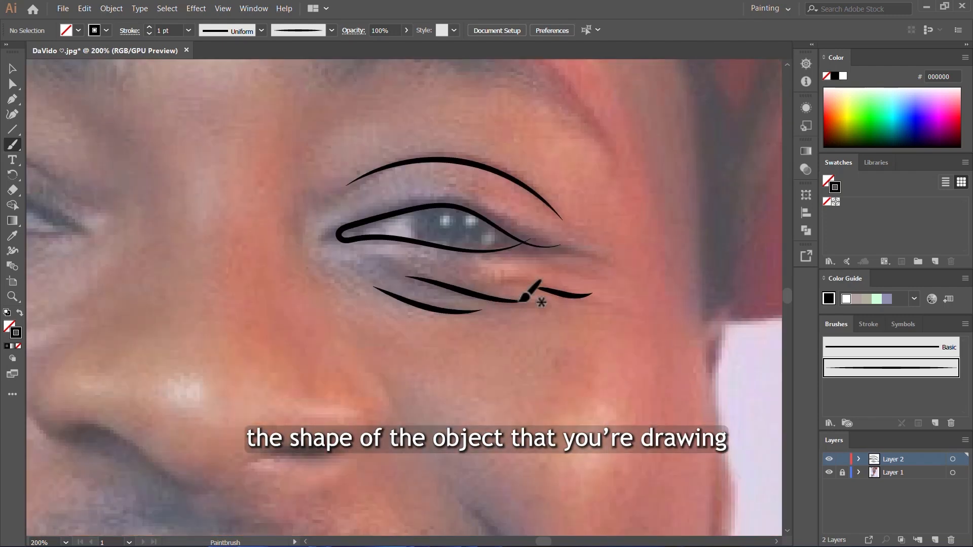
Hide the photo layer briefly to check the traced eye lines, and show it again
{"action": "scroll", "coordinate": [554, 283], "scroll_direction": "down", "scroll_amount": 2}
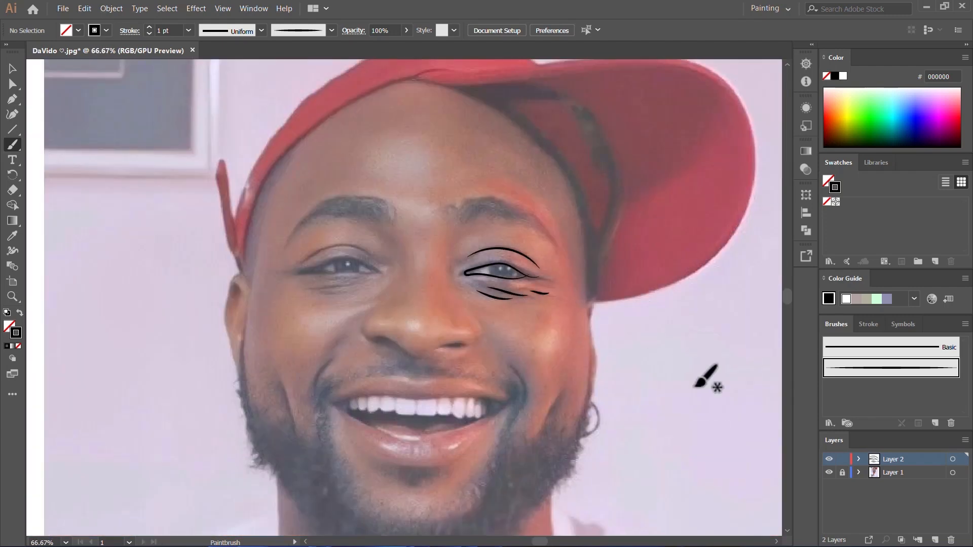
{"action": "left_click", "coordinate": [829, 472]}
{"action": "left_click", "coordinate": [829, 473]}
Rename the locked photo layer as Photo
{"action": "double_click", "coordinate": [905, 472]}
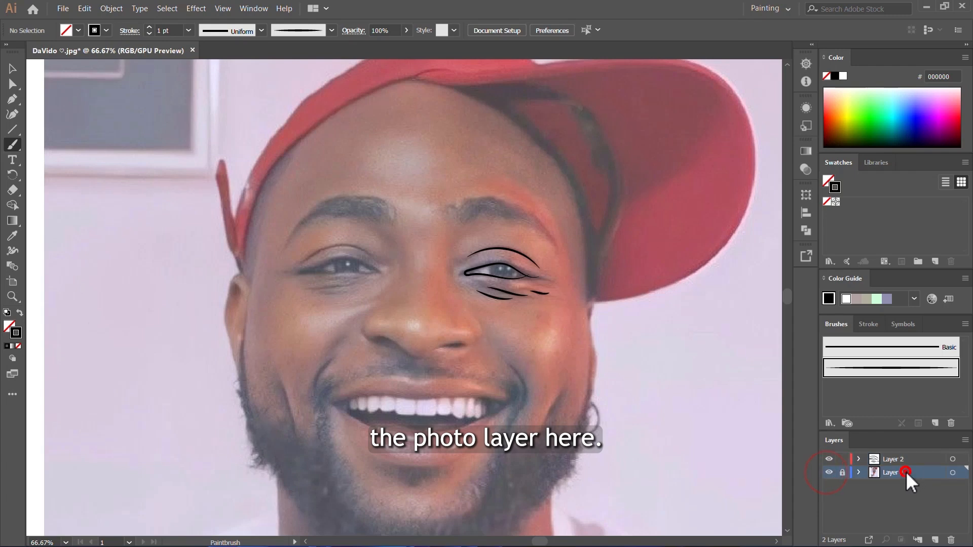
{"action": "type", "text": "P"}
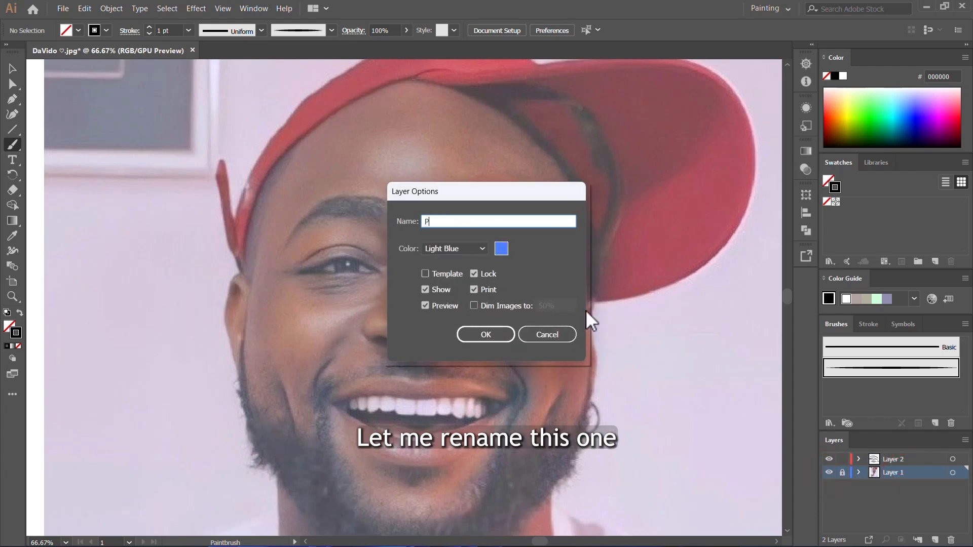
{"action": "type", "text": "hoto"}
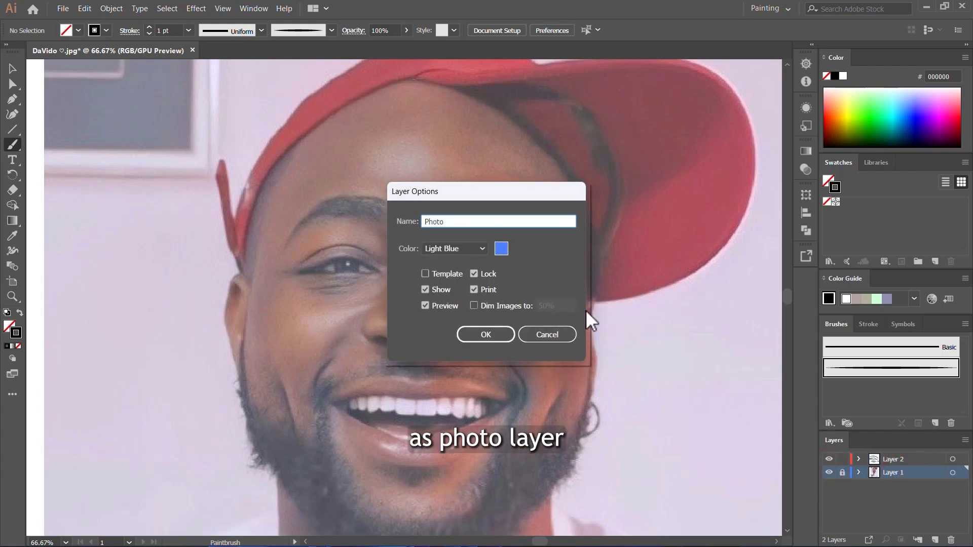
{"action": "left_click", "coordinate": [484, 336]}
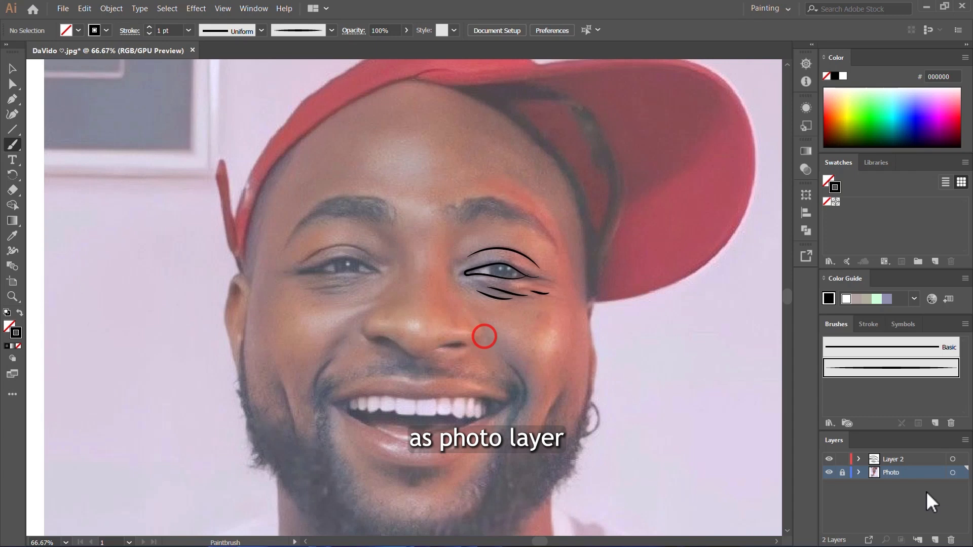
Rename the drawing layer above the photo as Line art
{"action": "double_click", "coordinate": [908, 460]}
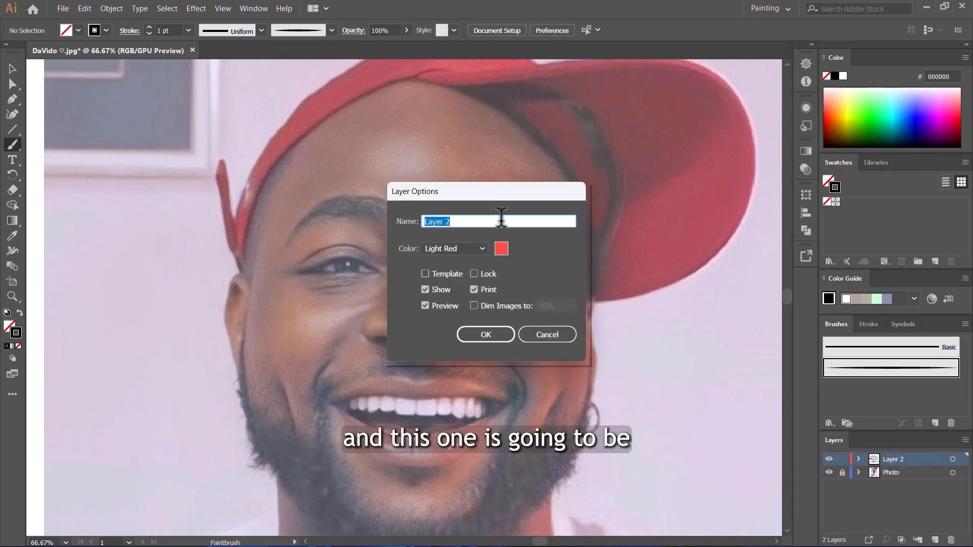
{"action": "type", "text": "L"}
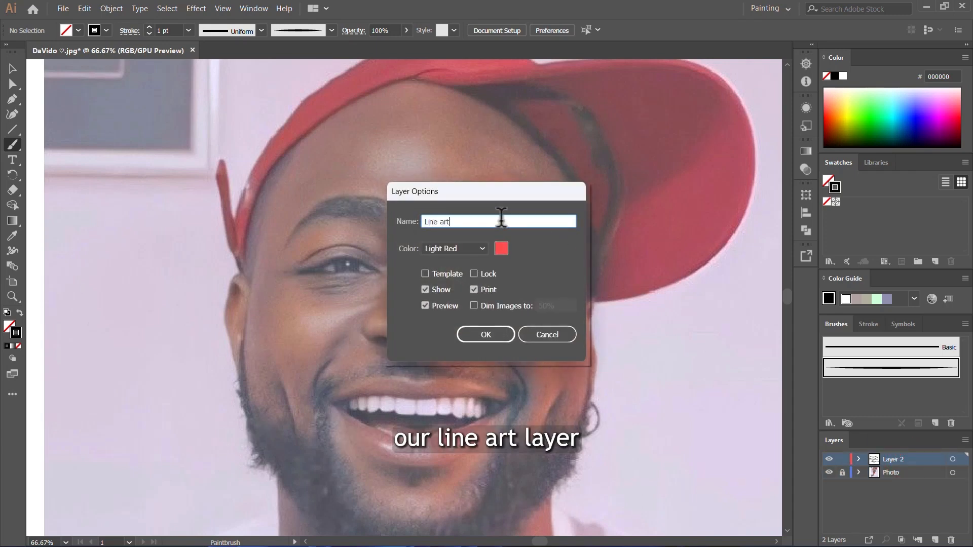
{"action": "type", "text": "ine art"}
{"action": "key", "text": "Return"}
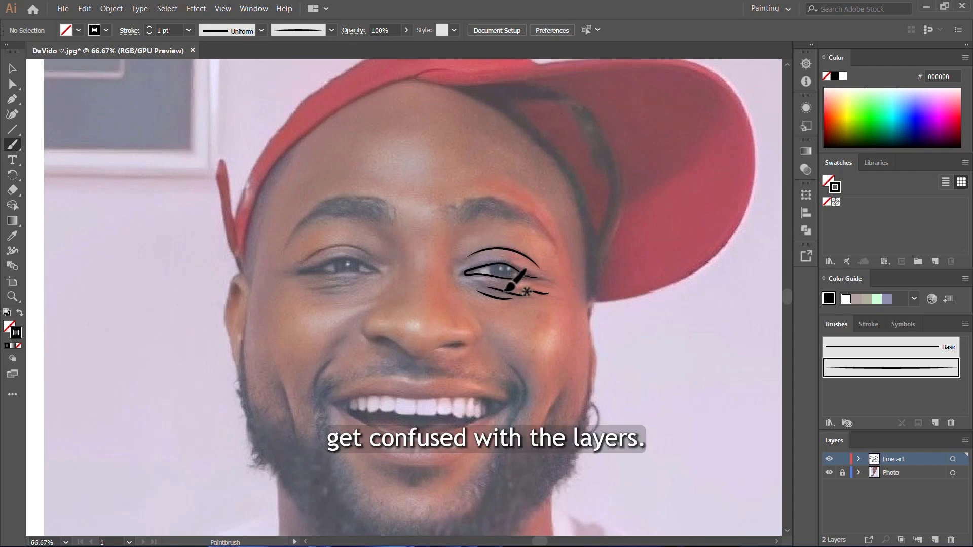
{"action": "left_click_drag", "start_coordinate": [464, 320], "coordinate": [459, 335]}
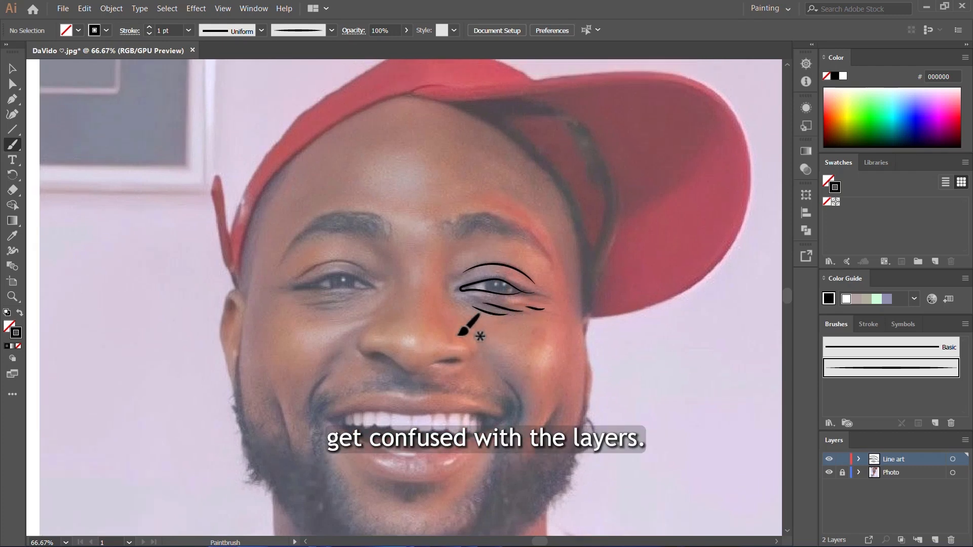
{"action": "scroll", "coordinate": [338, 289], "scroll_direction": "up", "scroll_amount": 2}
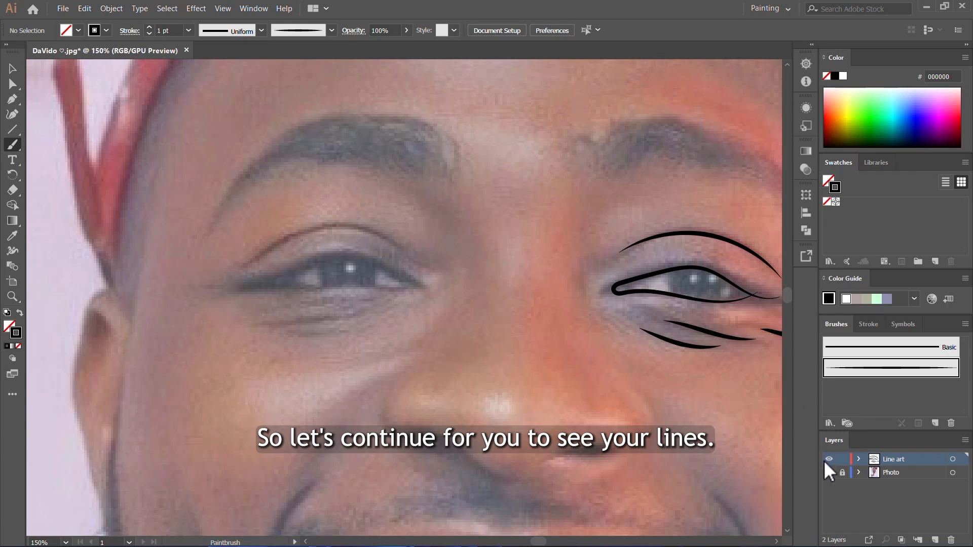
{"action": "scroll", "coordinate": [470, 337], "scroll_direction": "down", "scroll_amount": 2}
{"action": "scroll", "coordinate": [637, 330], "scroll_direction": "up", "scroll_amount": 1}
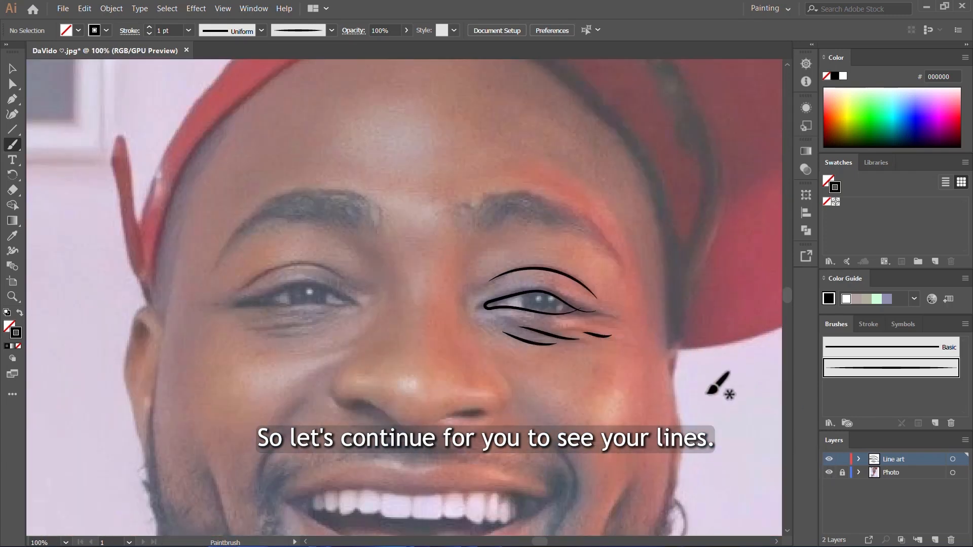
Hide the Photo layer and examine the traced lines of the subject's left eye up close
{"action": "left_click", "coordinate": [829, 472]}
{"action": "scroll", "coordinate": [507, 332], "scroll_direction": "down", "scroll_amount": 2}
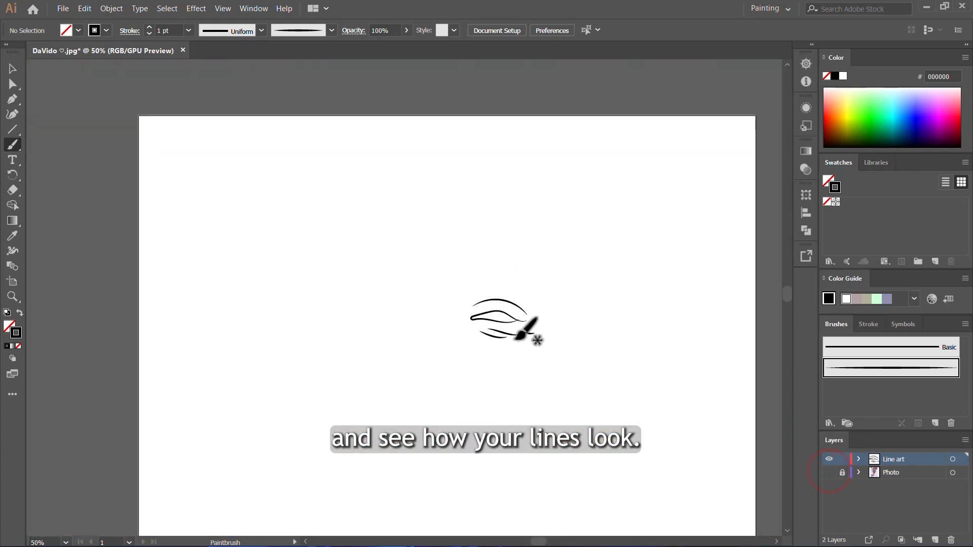
{"action": "scroll", "coordinate": [500, 334], "scroll_direction": "up", "scroll_amount": 1}
{"action": "scroll", "coordinate": [500, 335], "scroll_direction": "up", "scroll_amount": 2}
{"action": "scroll", "coordinate": [552, 271], "scroll_direction": "down", "scroll_amount": 1}
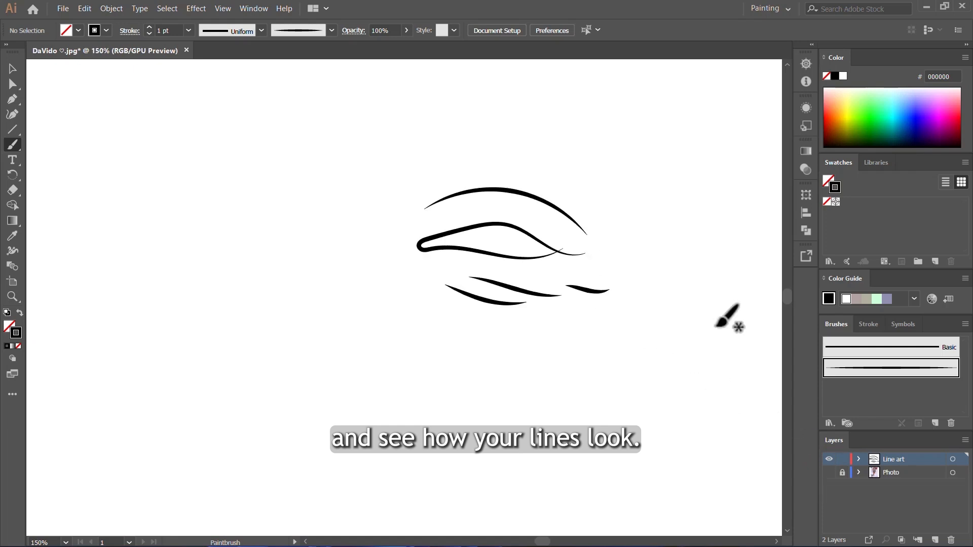
{"action": "scroll", "coordinate": [563, 202], "scroll_direction": "up", "scroll_amount": 4}
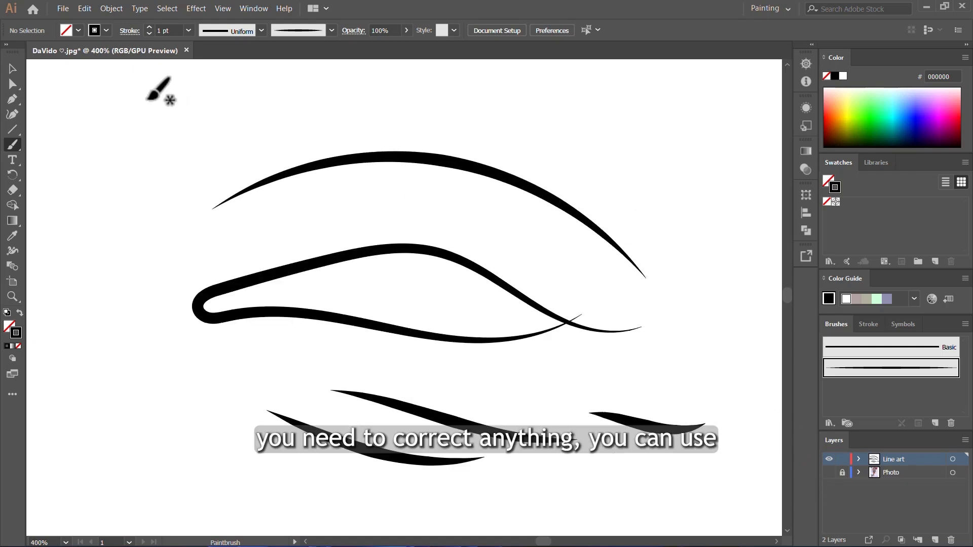
Reshape the upper eyelid crease of the subject's left eye by adjusting an anchor point's handle with Direct Selection
{"action": "left_click", "coordinate": [12, 85]}
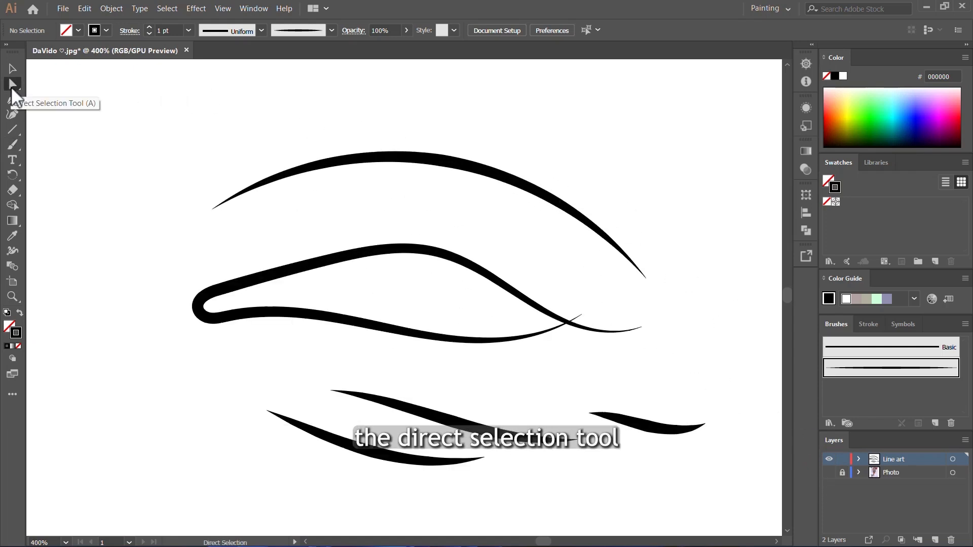
{"action": "left_click", "coordinate": [451, 163]}
{"action": "scroll", "coordinate": [449, 165], "scroll_direction": "up", "scroll_amount": 3}
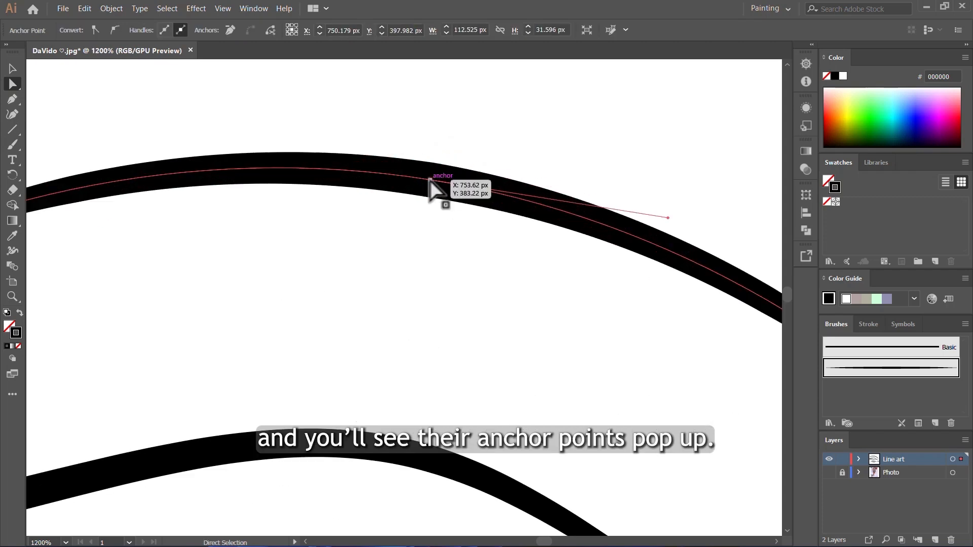
{"action": "left_click", "coordinate": [430, 180]}
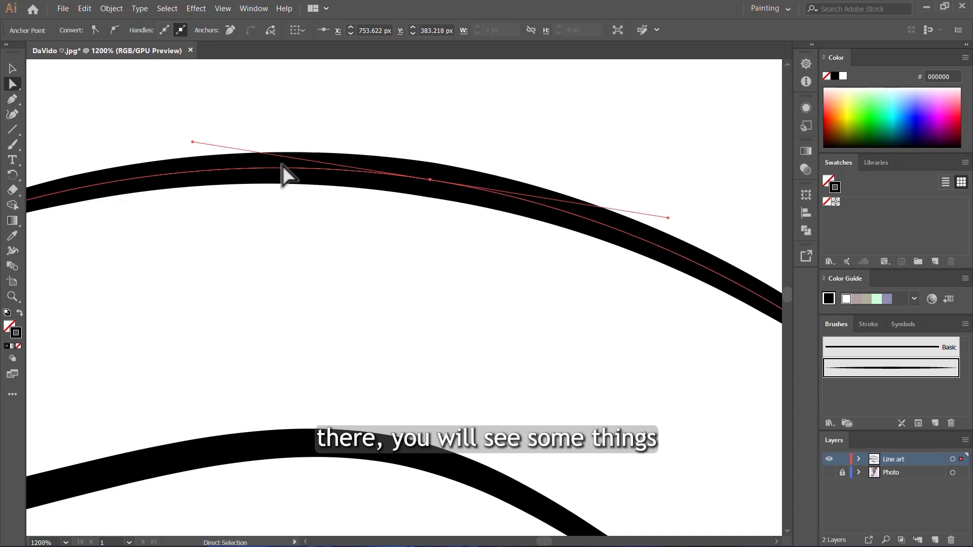
{"action": "mouse_move", "coordinate": [193, 140]}
{"action": "left_mouse_down"}
{"action": "mouse_move", "coordinate": [196, 172]}
{"action": "mouse_move", "coordinate": [206, 116]}
{"action": "mouse_move", "coordinate": [208, 145]}
{"action": "mouse_move", "coordinate": [221, 157]}
{"action": "mouse_move", "coordinate": [233, 121]}
{"action": "mouse_move", "coordinate": [241, 192]}
{"action": "left_mouse_up"}
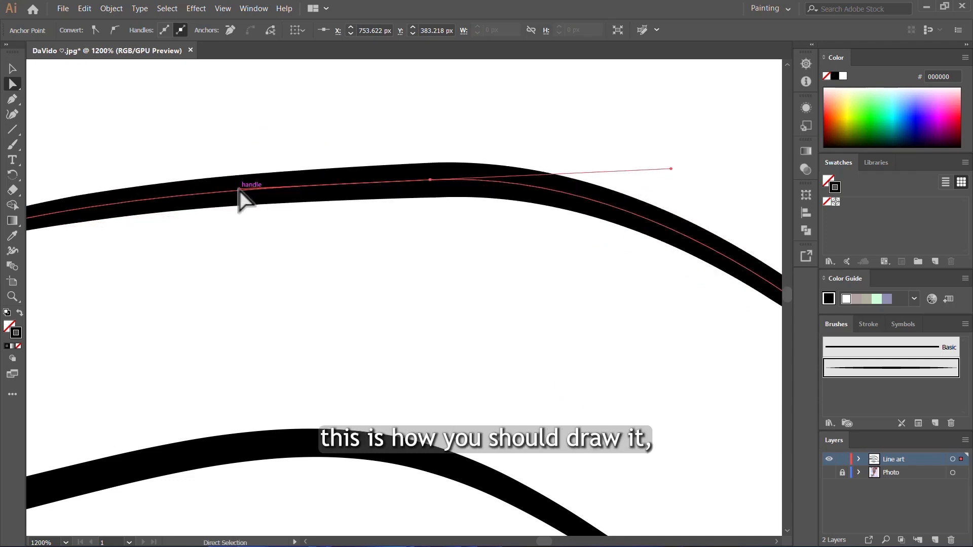
{"action": "left_click_drag", "start_coordinate": [239, 191], "coordinate": [241, 155]}
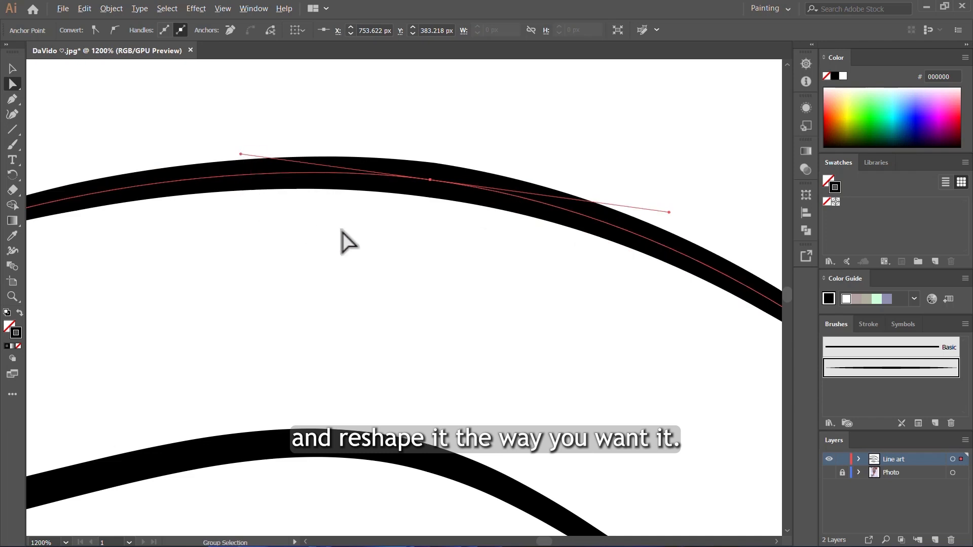
Move an anchor on the left eye's lower lid line slightly down and adjust the neighbouring handle to smooth the curve
{"action": "scroll", "coordinate": [348, 242], "scroll_direction": "down", "scroll_amount": 4}
{"action": "left_click", "coordinate": [354, 351]}
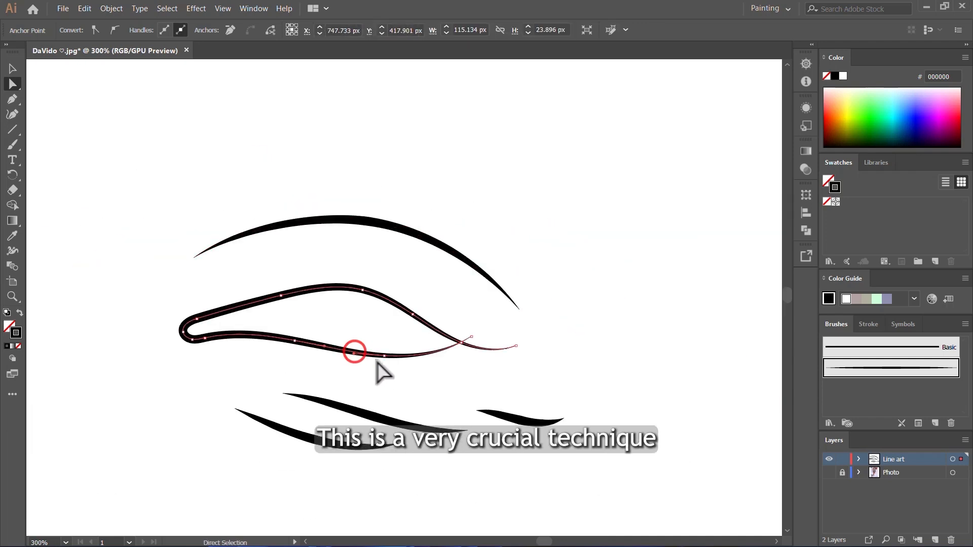
{"action": "scroll", "coordinate": [377, 362], "scroll_direction": "up", "scroll_amount": 2}
{"action": "left_click", "coordinate": [394, 351]}
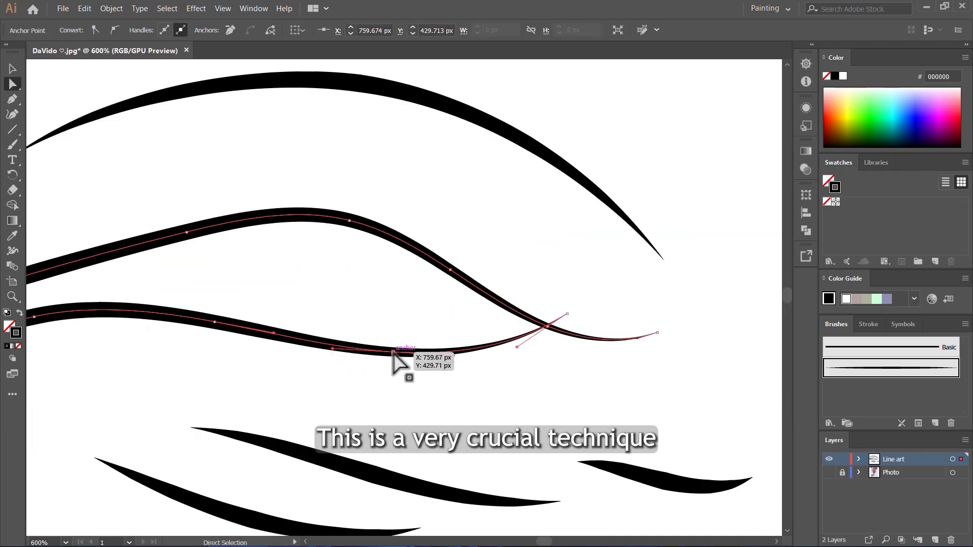
{"action": "left_click_drag", "start_coordinate": [393, 351], "coordinate": [391, 354]}
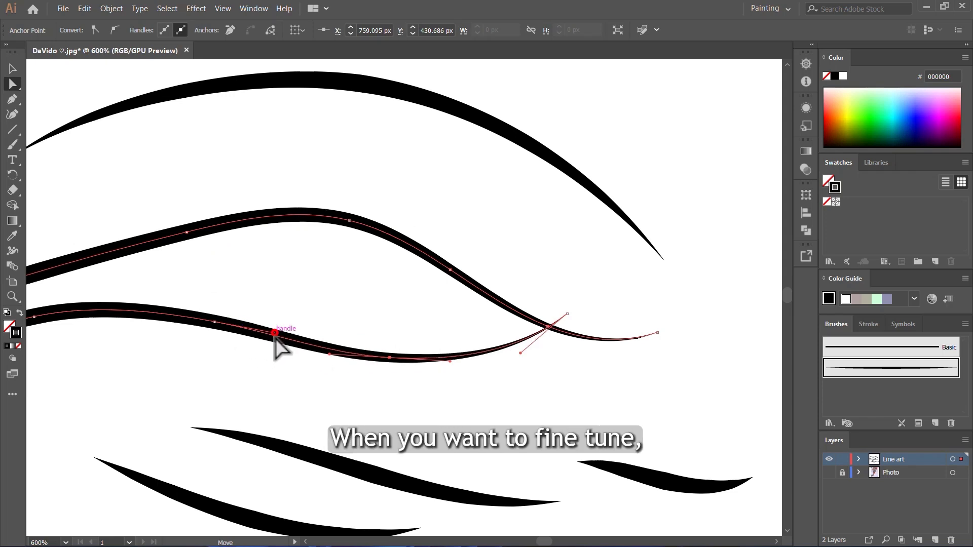
{"action": "left_click_drag", "start_coordinate": [274, 333], "coordinate": [278, 343]}
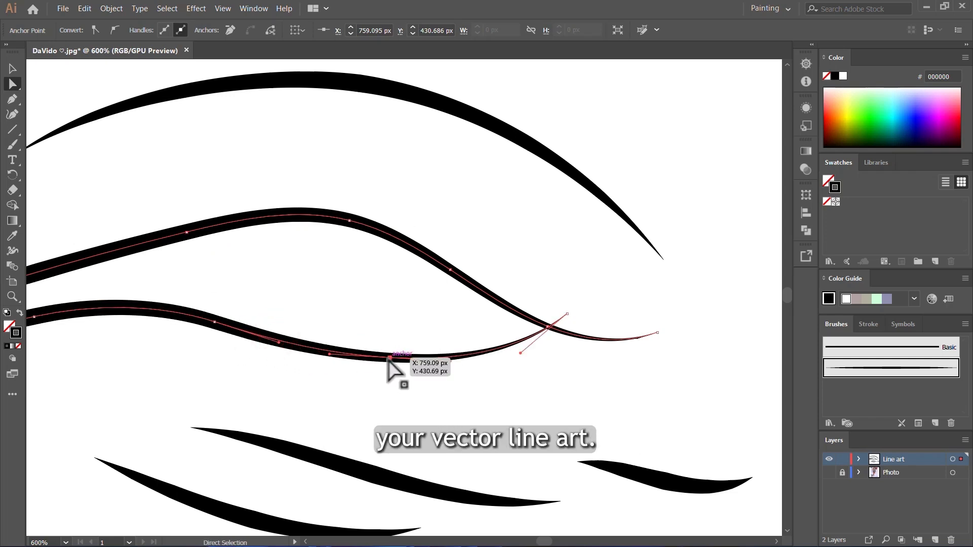
{"action": "left_click", "coordinate": [777, 463]}
Show the Photo layer again and paint the lid outline around the subject's right eye with the Paintbrush tool
{"action": "left_click", "coordinate": [829, 472]}
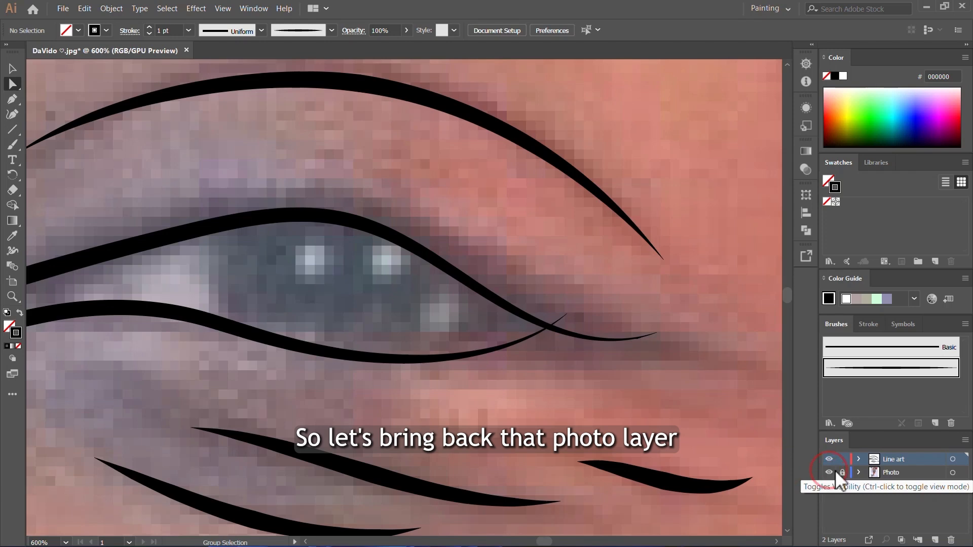
{"action": "scroll", "coordinate": [605, 342], "scroll_direction": "down", "scroll_amount": 5}
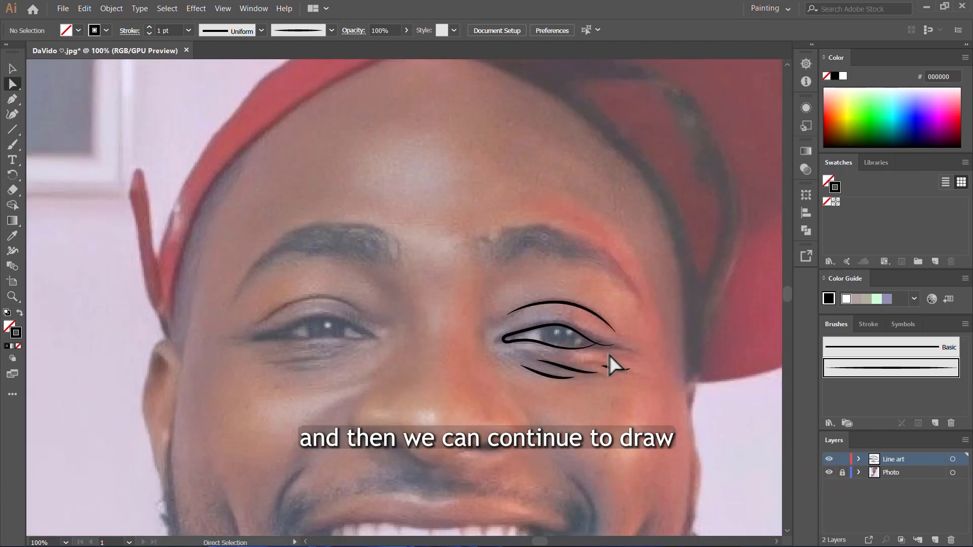
{"action": "key", "text": "b"}
{"action": "scroll", "coordinate": [251, 330], "scroll_direction": "up", "scroll_amount": 4}
{"action": "mouse_move", "coordinate": [218, 353]}
{"action": "left_mouse_down"}
{"action": "mouse_move", "coordinate": [273, 356]}
{"action": "mouse_move", "coordinate": [377, 303]}
{"action": "left_mouse_up"}
{"action": "left_click_drag", "start_coordinate": [524, 279], "coordinate": [566, 293]}
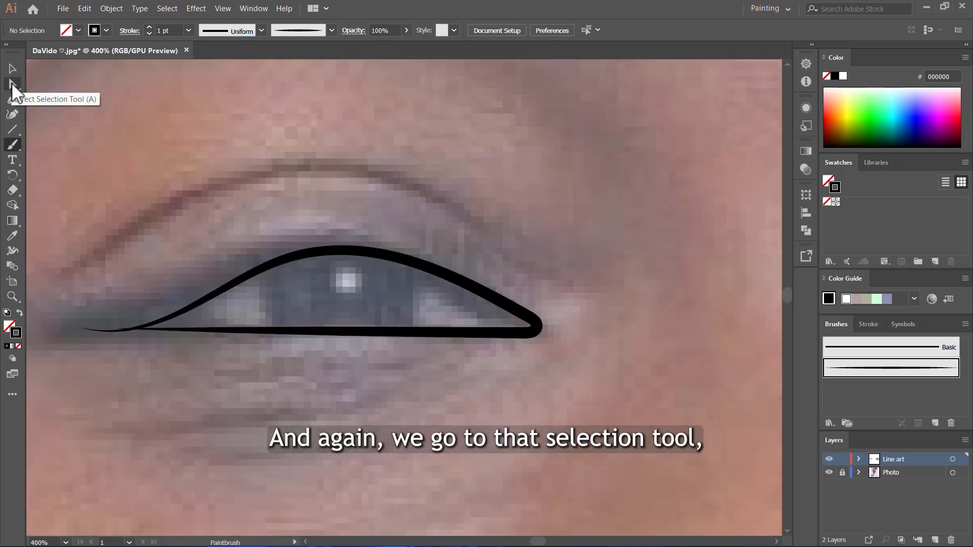
Bend the straight lower lid line of the right eye into a soft curve by adjusting its anchor points with Direct Selection
{"action": "left_click", "coordinate": [11, 83]}
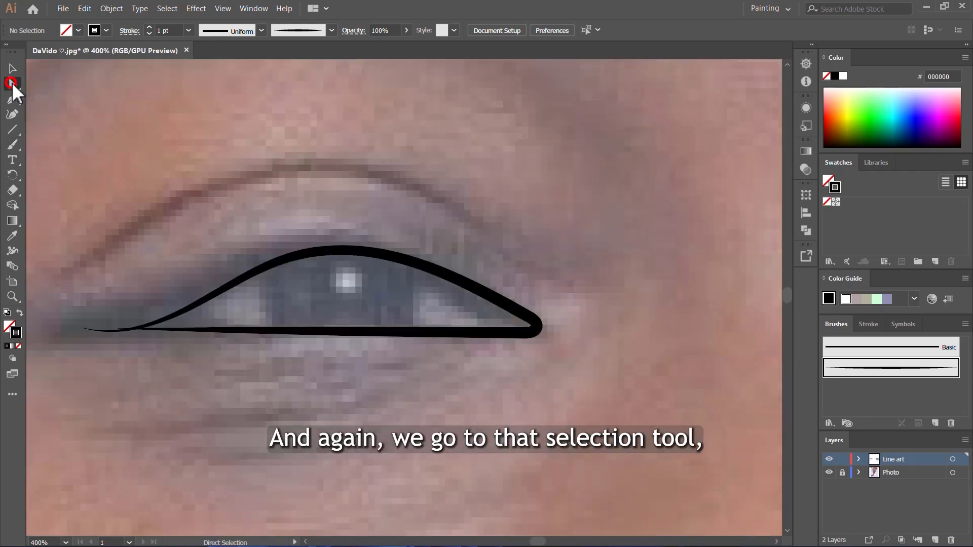
{"action": "left_click", "coordinate": [297, 331]}
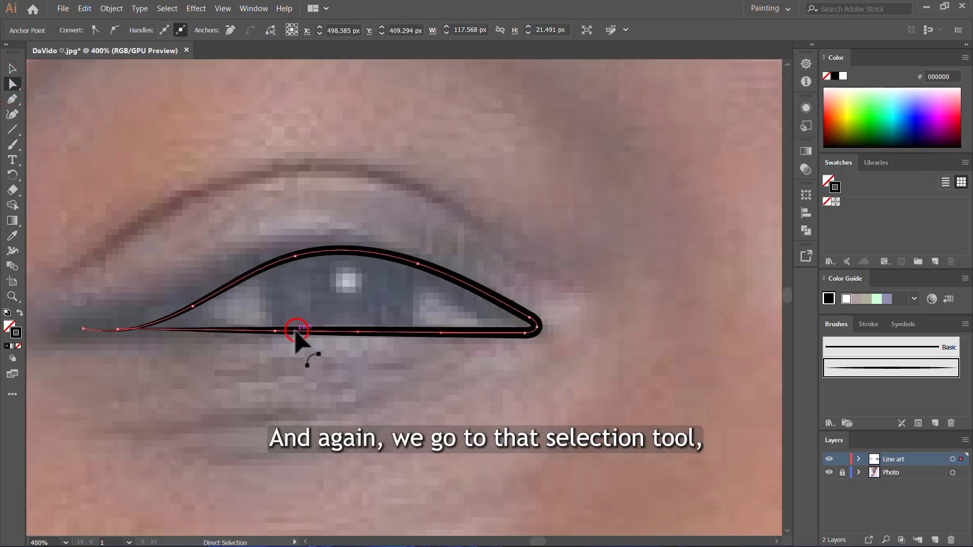
{"action": "left_click", "coordinate": [357, 332]}
{"action": "left_click_drag", "start_coordinate": [274, 332], "coordinate": [268, 336]}
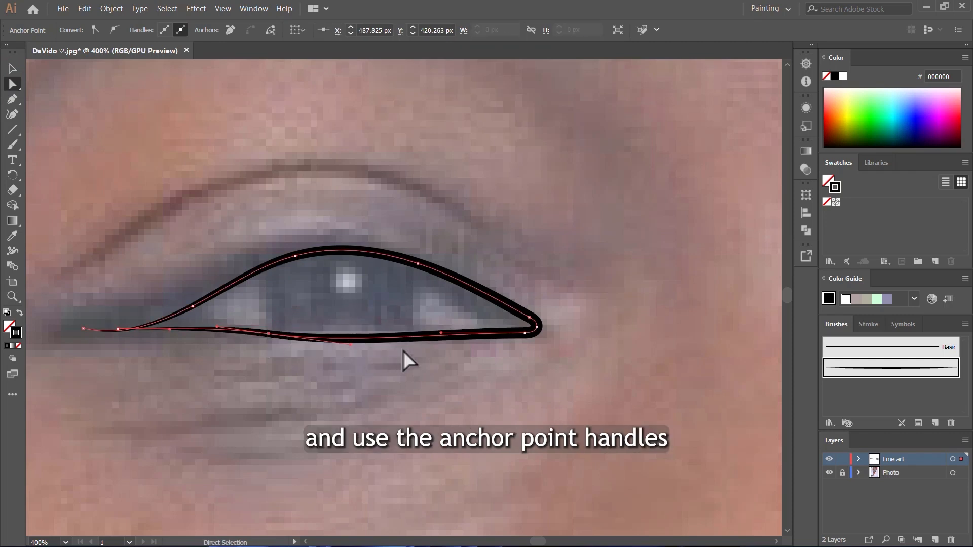
{"action": "left_click", "coordinate": [444, 332]}
Hide the Photo layer briefly to check the traced lines of both eyes, and show it again
{"action": "key", "text": "ctrl+1"}
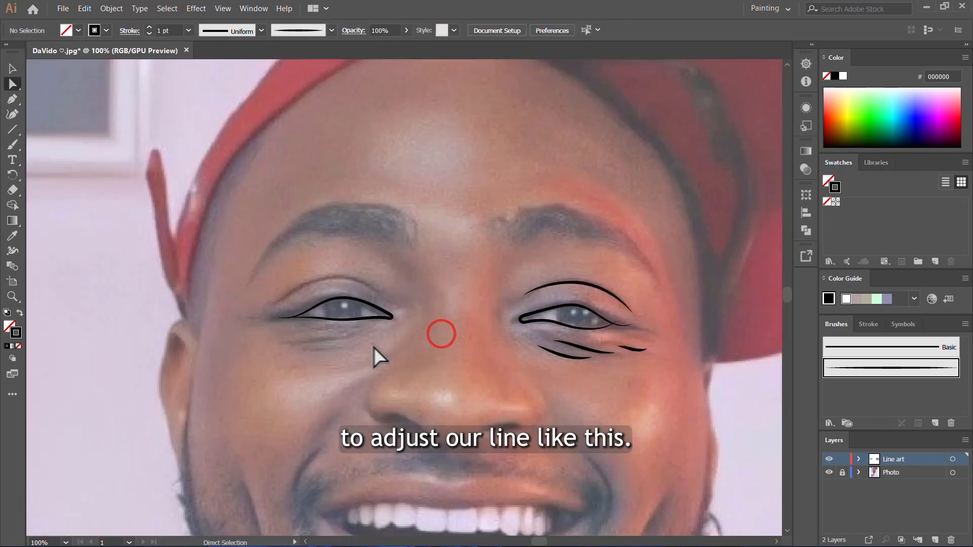
{"action": "left_click", "coordinate": [829, 473]}
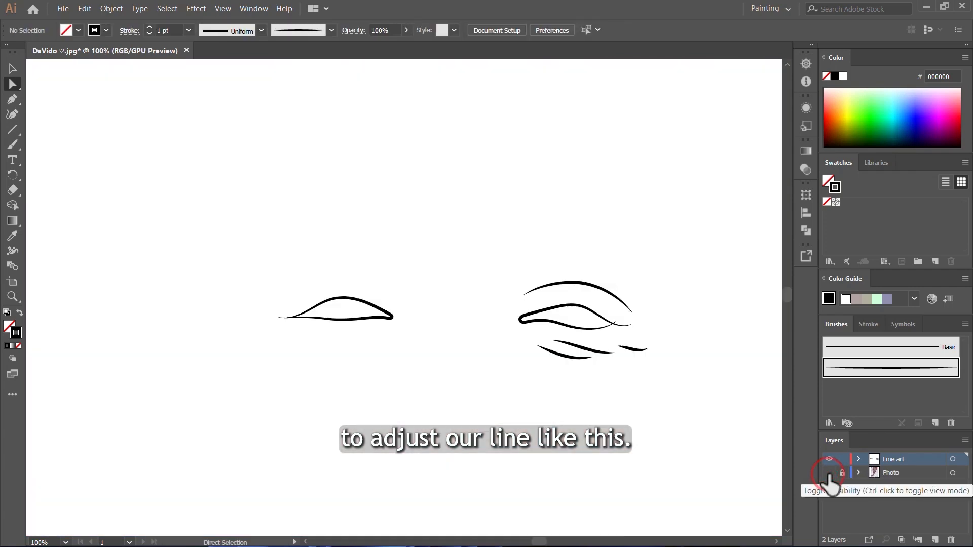
{"action": "left_click", "coordinate": [829, 472]}
Paint a short curved crease beneath the subject's right eye with the Paintbrush tool
{"action": "scroll", "coordinate": [394, 305], "scroll_direction": "down", "scroll_amount": 2}
{"action": "key", "text": "b"}
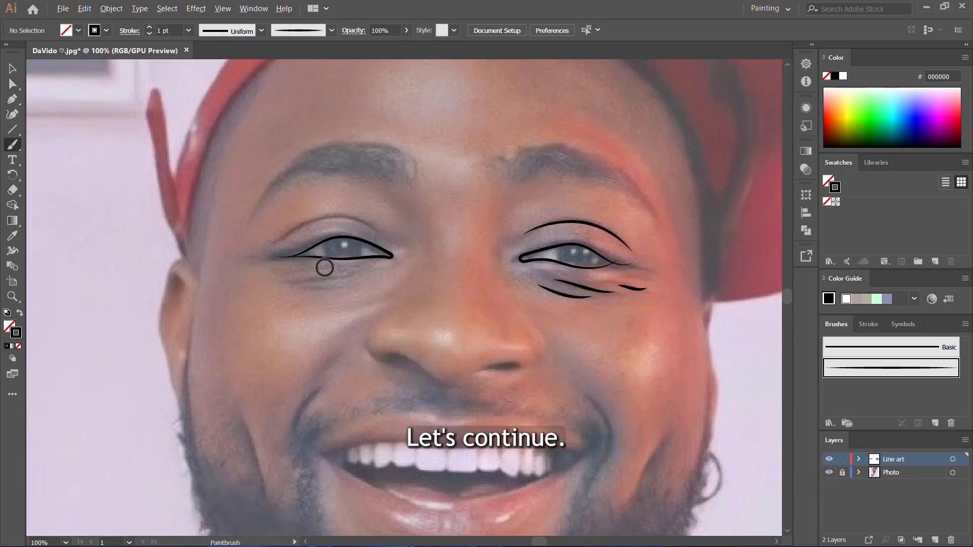
{"action": "scroll", "coordinate": [324, 267], "scroll_direction": "up", "scroll_amount": 3}
{"action": "mouse_move", "coordinate": [354, 292]}
{"action": "left_mouse_down"}
{"action": "mouse_move", "coordinate": [271, 307]}
{"action": "mouse_move", "coordinate": [218, 300]}
{"action": "left_mouse_up"}
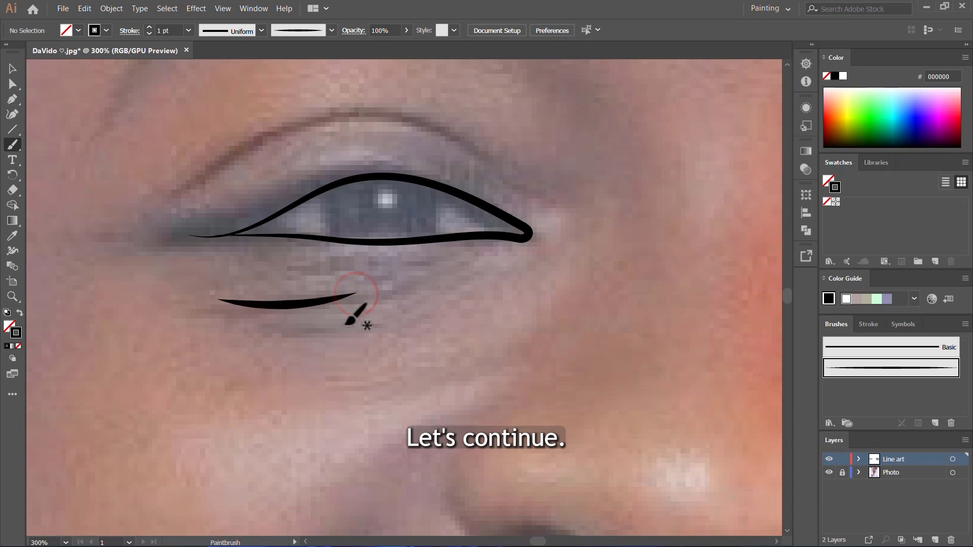
Paint a long arched crease above the upper lid of the subject's right eye, following the fold in the photo
{"action": "scroll", "coordinate": [408, 344], "scroll_direction": "up", "scroll_amount": 2}
{"action": "scroll", "coordinate": [408, 344], "scroll_direction": "up", "scroll_amount": 1}
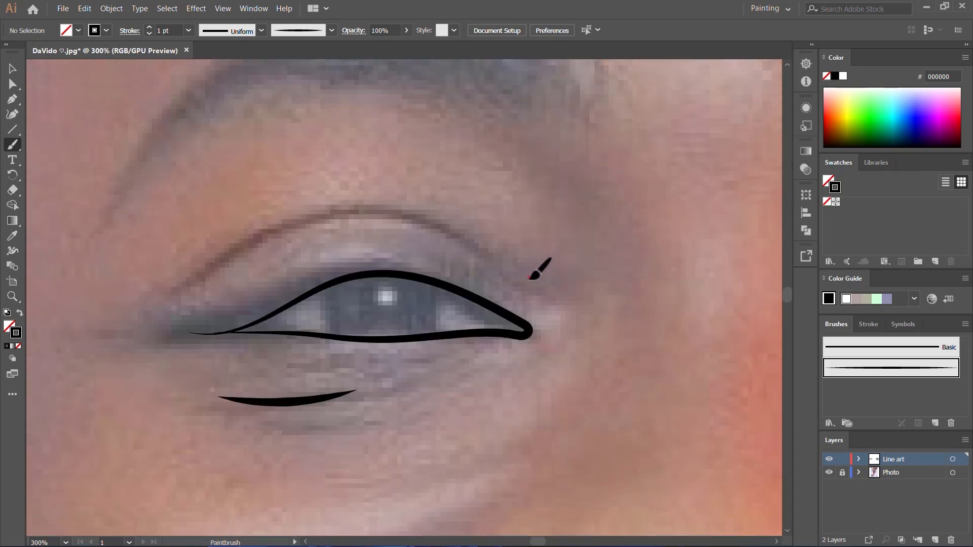
{"action": "mouse_move", "coordinate": [529, 278]}
{"action": "left_mouse_down"}
{"action": "mouse_move", "coordinate": [406, 217]}
{"action": "mouse_move", "coordinate": [335, 212]}
{"action": "mouse_move", "coordinate": [274, 229]}
{"action": "left_mouse_up"}
{"action": "left_click_drag", "start_coordinate": [185, 297], "coordinate": [187, 297]}
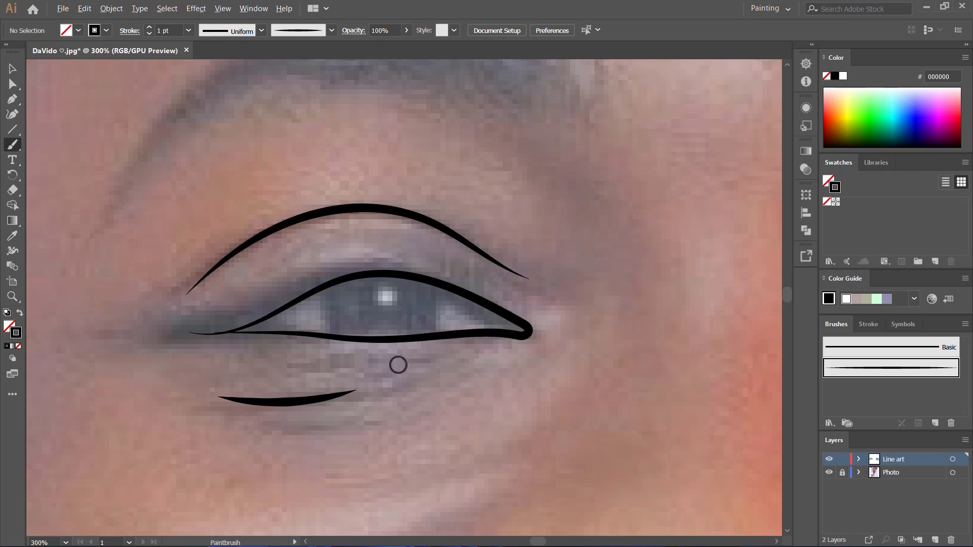
Examine the traced lines around both eyes against the photo
{"action": "scroll", "coordinate": [397, 363], "scroll_direction": "down", "scroll_amount": 3}
{"action": "scroll", "coordinate": [436, 373], "scroll_direction": "up", "scroll_amount": 3}
{"action": "scroll", "coordinate": [446, 346], "scroll_direction": "down", "scroll_amount": 4}
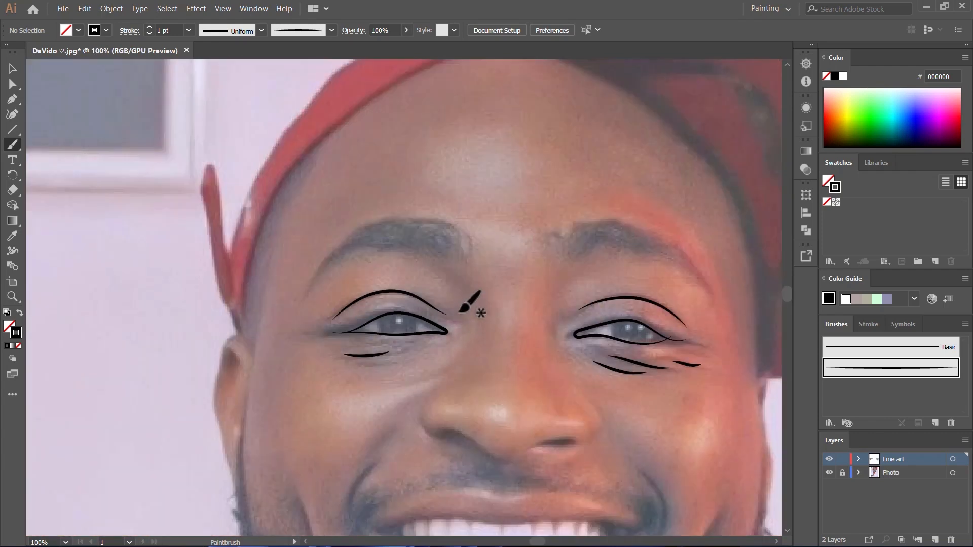
{"action": "scroll", "coordinate": [459, 304], "scroll_direction": "down", "scroll_amount": 5}
{"action": "scroll", "coordinate": [634, 279], "scroll_direction": "up", "scroll_amount": 1}
{"action": "scroll", "coordinate": [653, 264], "scroll_direction": "up", "scroll_amount": 2}
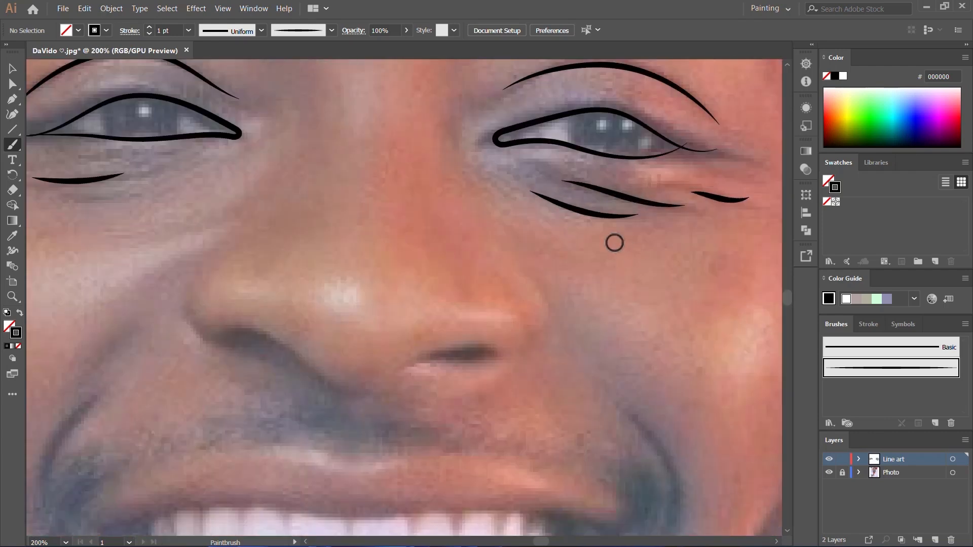
{"action": "scroll", "coordinate": [615, 241], "scroll_direction": "down", "scroll_amount": 2}
{"action": "scroll", "coordinate": [314, 214], "scroll_direction": "up", "scroll_amount": 1}
Draw a closed shape around the right eye's iris and along the upper lid line with the Pencil tool
{"action": "key", "text": "n"}
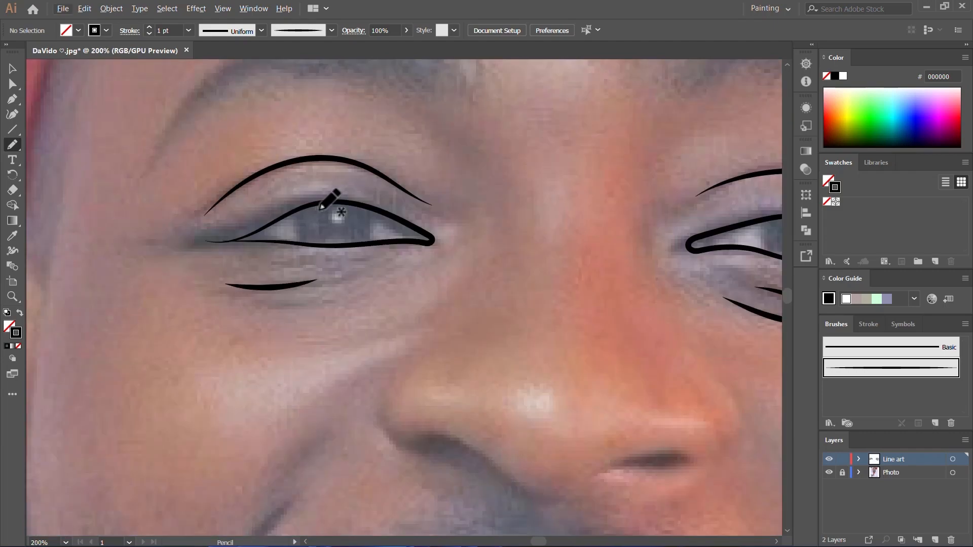
{"action": "scroll", "coordinate": [374, 186], "scroll_direction": "up", "scroll_amount": 2}
{"action": "scroll", "coordinate": [374, 183], "scroll_direction": "up", "scroll_amount": 1}
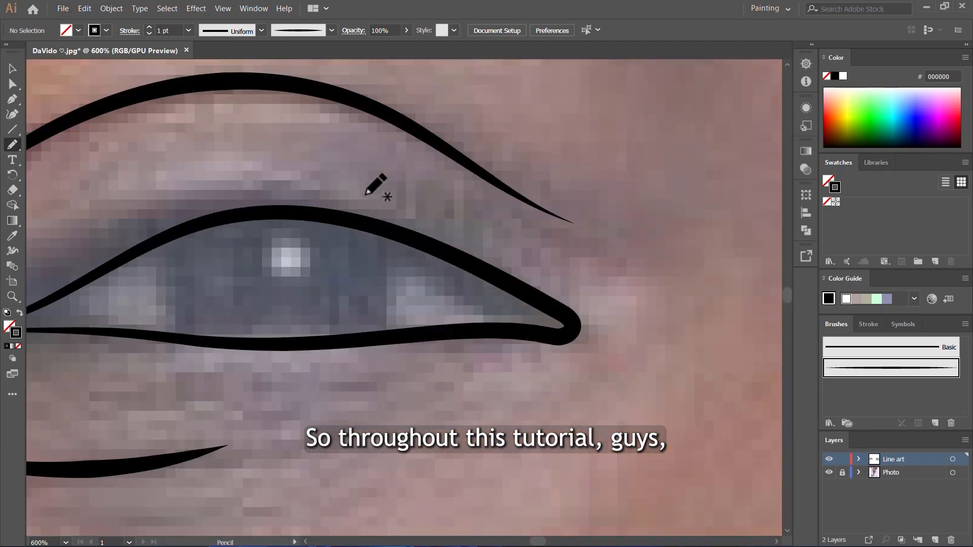
{"action": "scroll", "coordinate": [374, 183], "scroll_direction": "down", "scroll_amount": 1}
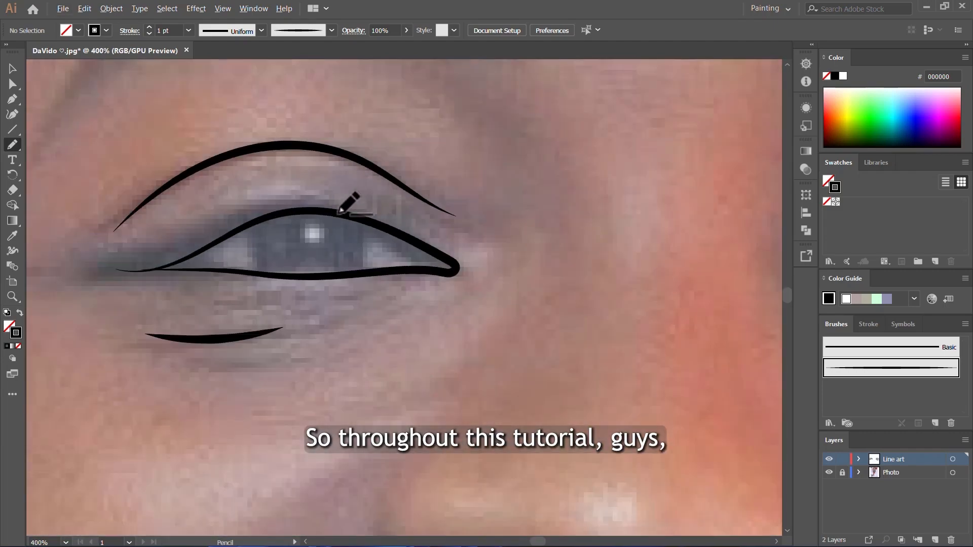
{"action": "left_click", "coordinate": [11, 145]}
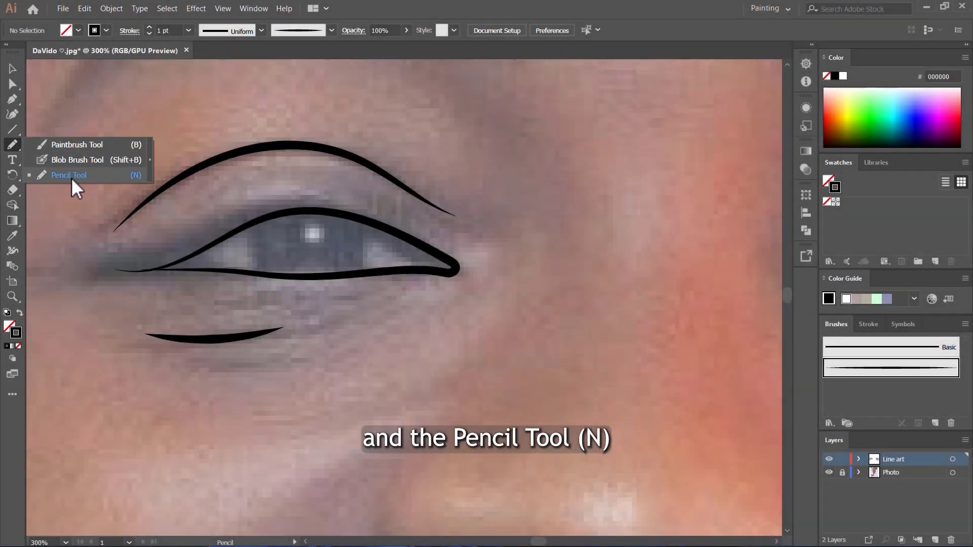
{"action": "left_click", "coordinate": [71, 178]}
{"action": "scroll", "coordinate": [268, 225], "scroll_direction": "up", "scroll_amount": 2}
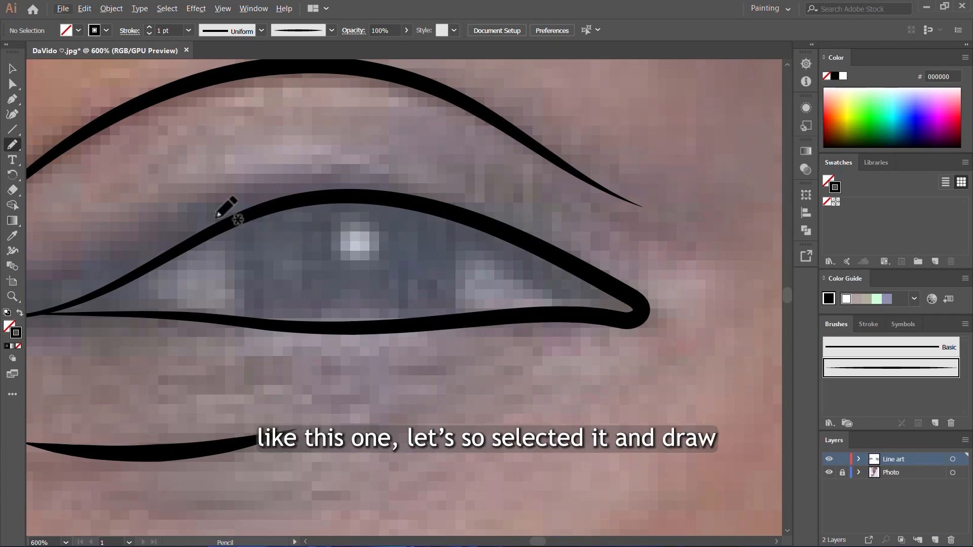
{"action": "mouse_move", "coordinate": [226, 243]}
{"action": "left_mouse_down"}
{"action": "mouse_move", "coordinate": [254, 316]}
{"action": "mouse_move", "coordinate": [390, 327]}
{"action": "mouse_move", "coordinate": [437, 322]}
{"action": "mouse_move", "coordinate": [473, 283]}
{"action": "mouse_move", "coordinate": [457, 217]}
{"action": "mouse_move", "coordinate": [443, 206]}
{"action": "mouse_move", "coordinate": [515, 232]}
{"action": "mouse_move", "coordinate": [442, 200]}
{"action": "mouse_move", "coordinate": [308, 191]}
{"action": "mouse_move", "coordinate": [246, 204]}
{"action": "mouse_move", "coordinate": [194, 233]}
{"action": "left_mouse_up"}
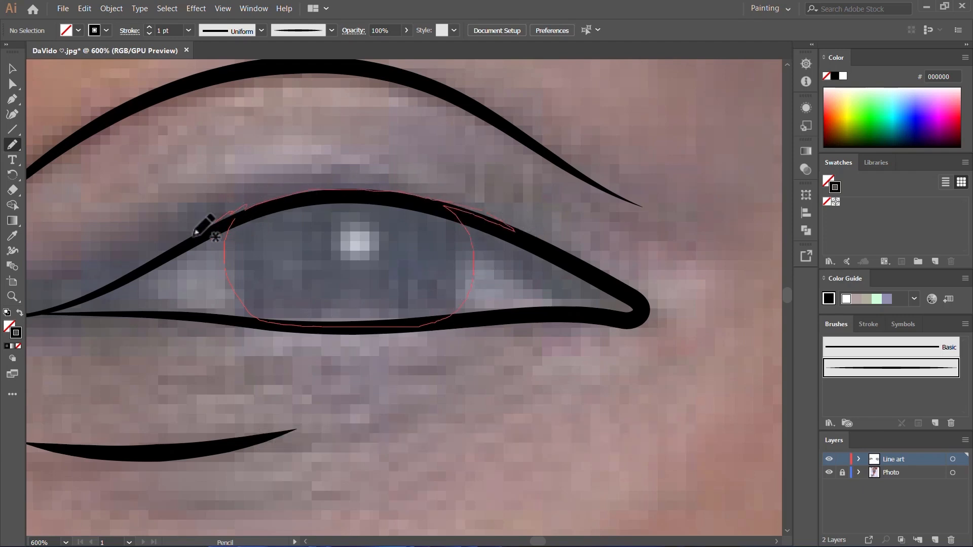
Draw a jagged lash edge along the outer part of the right eye's upper lid, and swap the stroke for a black fill
{"action": "key", "text": "ctrl+plus"}
{"action": "mouse_move", "coordinate": [130, 259]}
{"action": "left_mouse_down"}
{"action": "mouse_move", "coordinate": [160, 261]}
{"action": "mouse_move", "coordinate": [57, 303]}
{"action": "mouse_move", "coordinate": [24, 299]}
{"action": "left_mouse_up"}
{"action": "key", "text": "shift+x"}
{"action": "key", "text": "ctrl+minus"}
{"action": "key", "text": "ctrl+minus"}
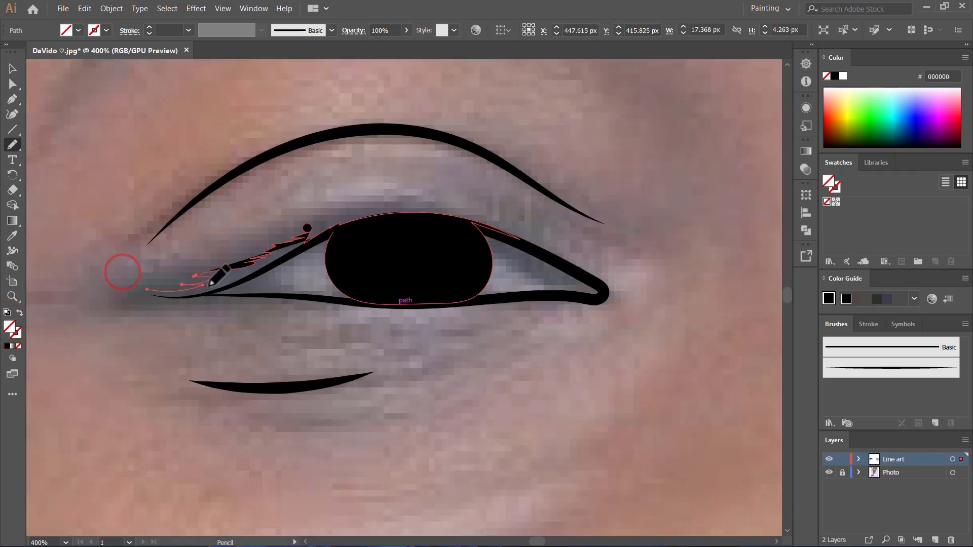
Extend the lash shape around the right eye's outer corner and back along the lid as a solid black shape, and deselect it
{"action": "mouse_move", "coordinate": [150, 291]}
{"action": "left_mouse_down"}
{"action": "mouse_move", "coordinate": [122, 290]}
{"action": "mouse_move", "coordinate": [177, 299]}
{"action": "mouse_move", "coordinate": [227, 289]}
{"action": "left_mouse_up"}
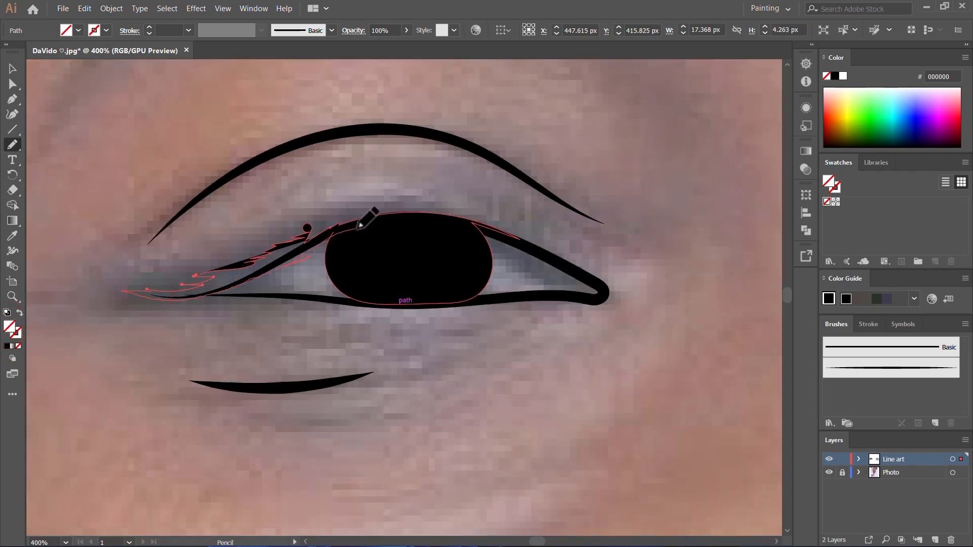
{"action": "left_click_drag", "start_coordinate": [358, 228], "coordinate": [356, 229]}
{"action": "key", "text": "c"}
{"action": "left_click", "coordinate": [383, 161]}
{"action": "left_click", "coordinate": [623, 301]}
{"action": "left_click", "coordinate": [374, 158], "text": "ctrl"}
{"action": "key", "text": "n"}
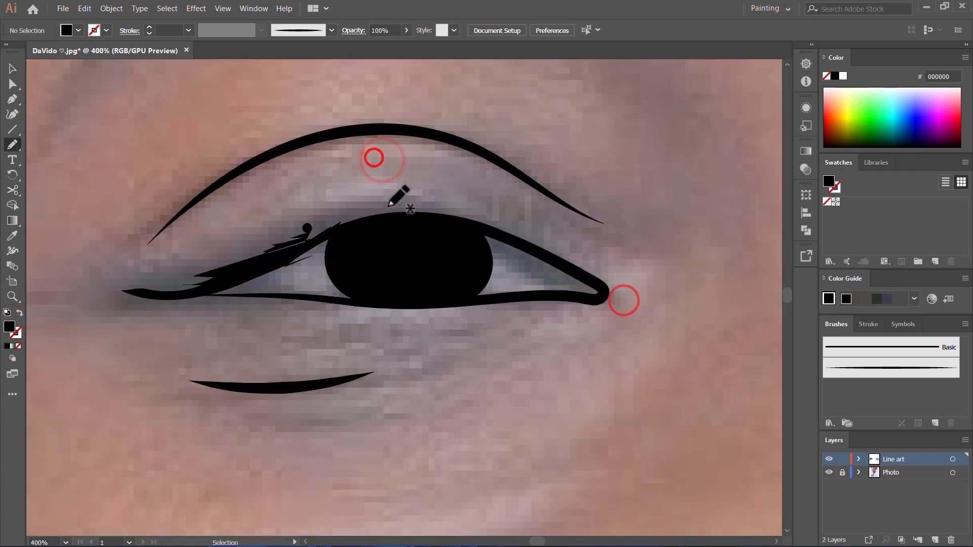
Draw a closed jagged lash shape about 59 × 16 px along the right eye's upper lid above the iris, and deselect it
{"action": "key", "text": "ctrl+plus"}
{"action": "mouse_move", "coordinate": [431, 231]}
{"action": "left_mouse_down"}
{"action": "mouse_move", "coordinate": [343, 214]}
{"action": "mouse_move", "coordinate": [420, 233]}
{"action": "mouse_move", "coordinate": [333, 200]}
{"action": "mouse_move", "coordinate": [231, 206]}
{"action": "left_mouse_up"}
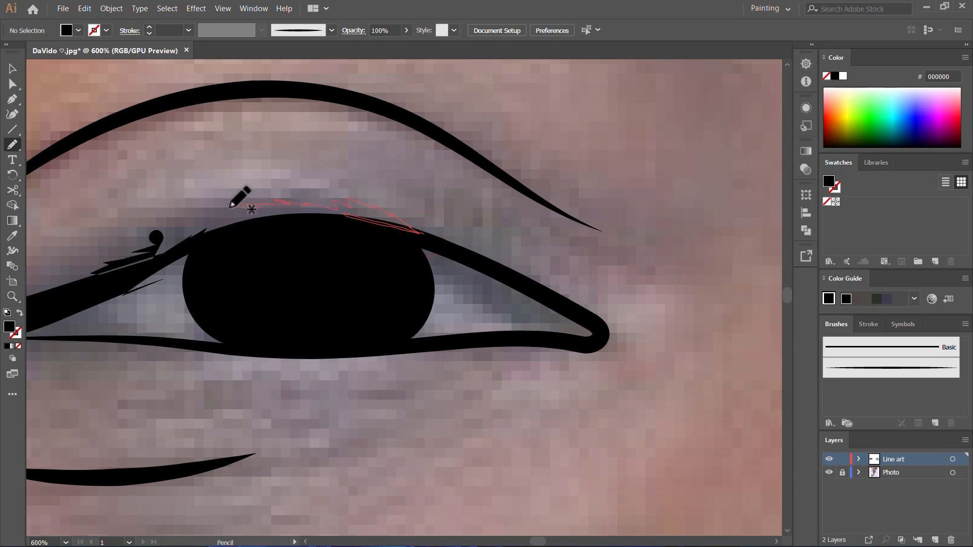
{"action": "left_click_drag", "start_coordinate": [168, 229], "coordinate": [94, 281]}
{"action": "scroll", "coordinate": [380, 228], "scroll_direction": "up", "scroll_amount": 2}
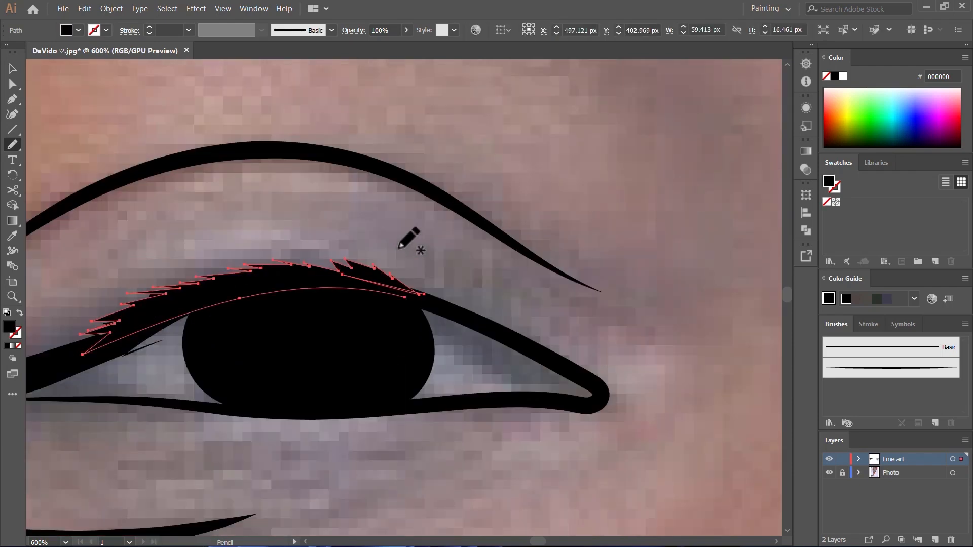
{"action": "key", "text": "v"}
{"action": "left_click", "coordinate": [394, 236]}
Give the right eye's iris-and-lid shape a solid black fill and deselect it
{"action": "scroll", "coordinate": [423, 268], "scroll_direction": "down", "scroll_amount": 3}
{"action": "scroll", "coordinate": [404, 280], "scroll_direction": "up", "scroll_amount": 4}
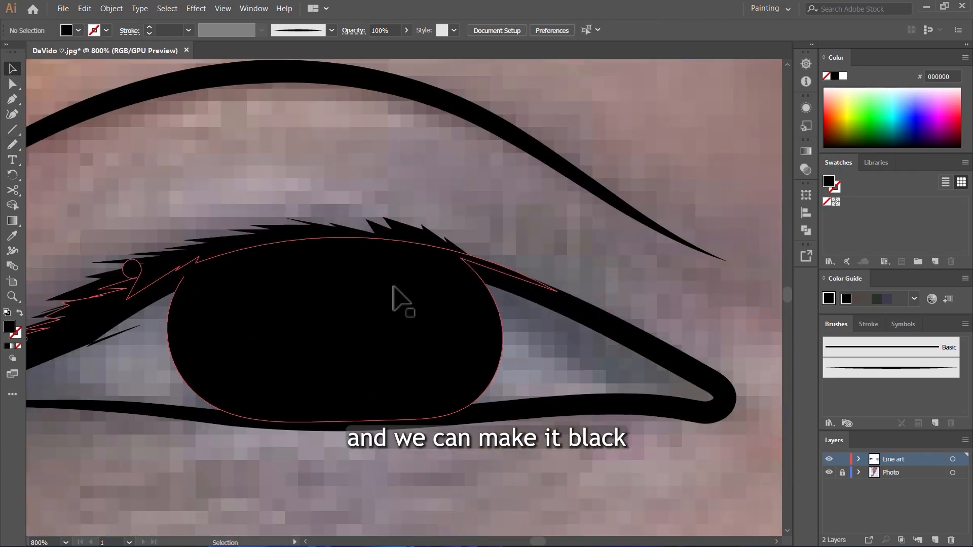
{"action": "left_click", "coordinate": [351, 297]}
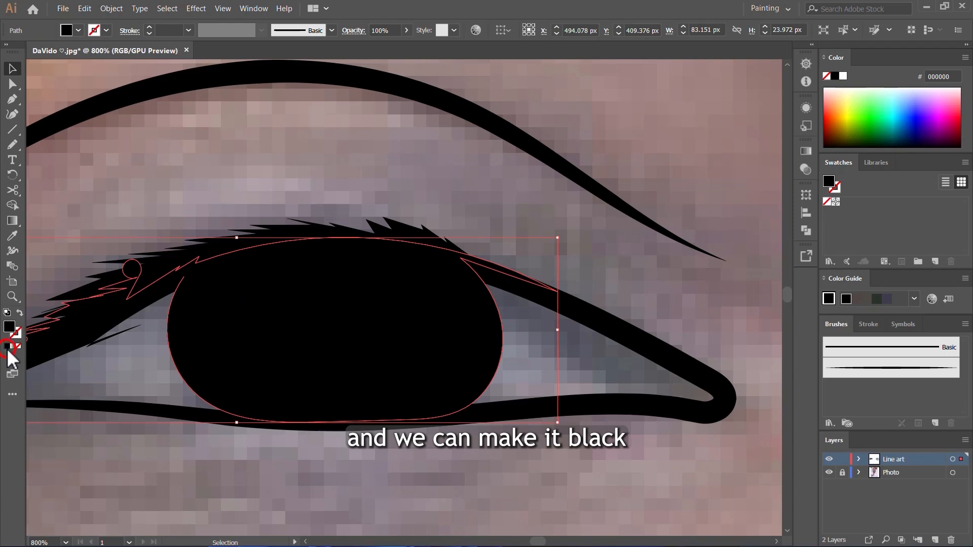
{"action": "left_click", "coordinate": [543, 343]}
Hide the Photo layer to examine the right eye's line art, and show the layer again
{"action": "scroll", "coordinate": [542, 343], "scroll_direction": "down", "scroll_amount": 5}
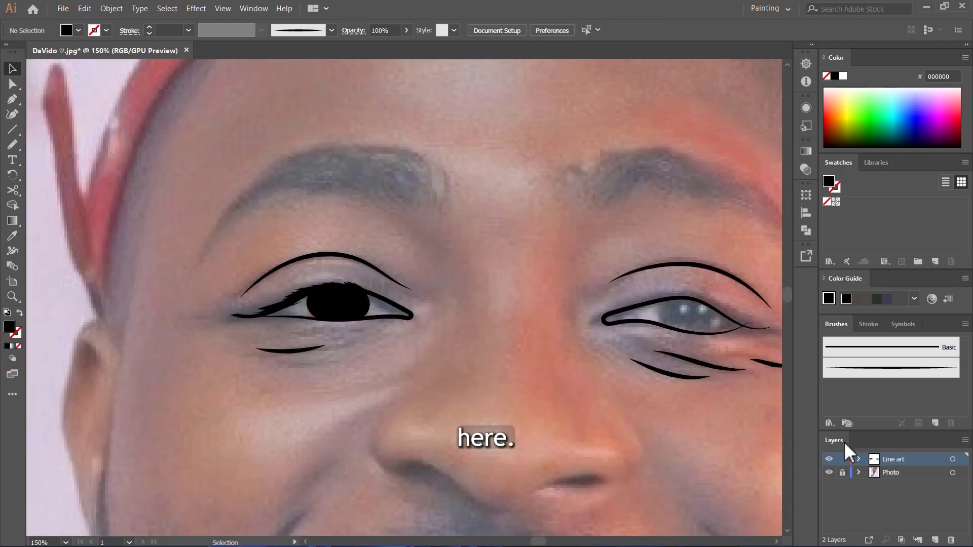
{"action": "left_click", "coordinate": [829, 472]}
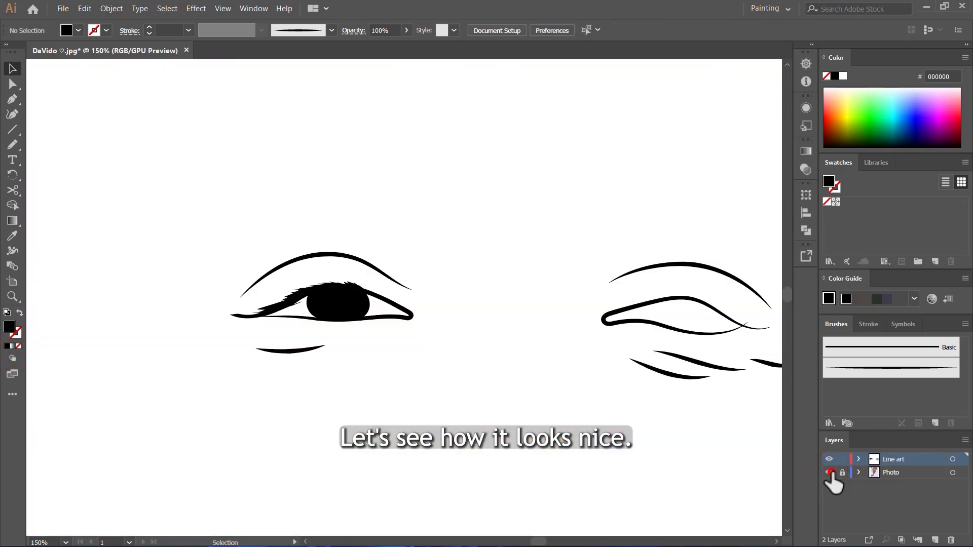
{"action": "left_click", "coordinate": [829, 472]}
{"action": "scroll", "coordinate": [707, 380], "scroll_direction": "down", "scroll_amount": 1}
Draw a shape around the left eye's iris and a jagged lash edge along its upper lid with the Pencil tool
{"action": "key", "text": "n"}
{"action": "scroll", "coordinate": [522, 308], "scroll_direction": "down", "scroll_amount": 1}
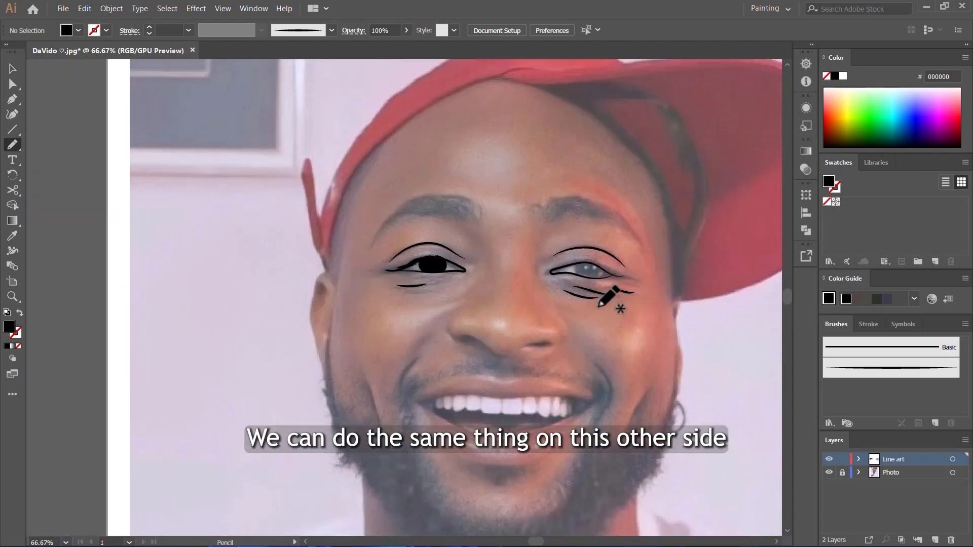
{"action": "scroll", "coordinate": [615, 298], "scroll_direction": "up", "scroll_amount": 4}
{"action": "scroll", "coordinate": [523, 239], "scroll_direction": "up", "scroll_amount": 2}
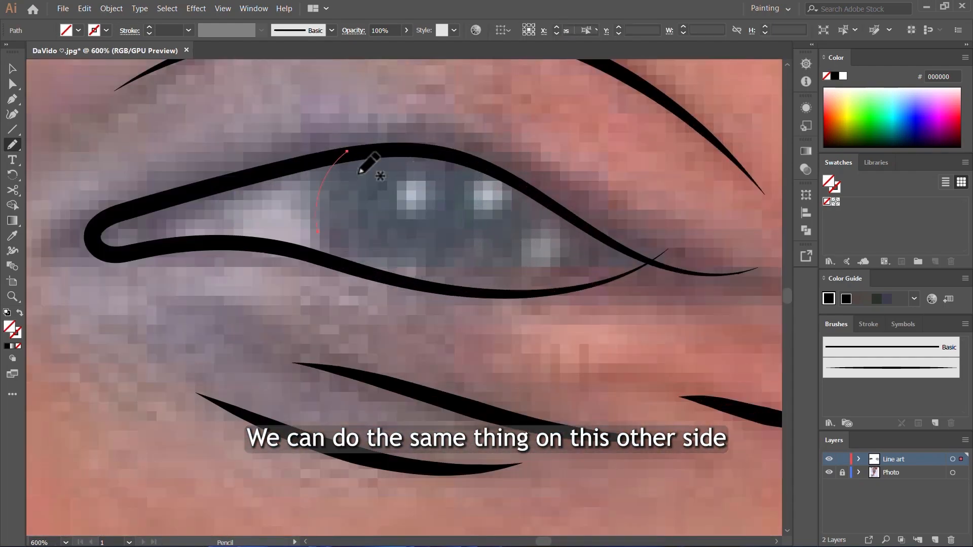
{"action": "left_click_drag", "start_coordinate": [317, 232], "coordinate": [347, 151]}
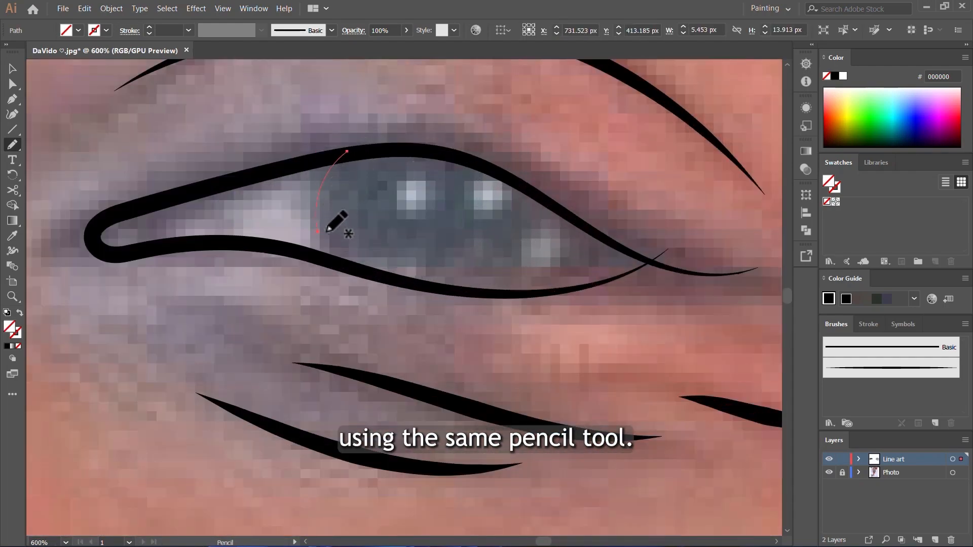
{"action": "mouse_move", "coordinate": [322, 228]}
{"action": "left_mouse_down"}
{"action": "mouse_move", "coordinate": [333, 257]}
{"action": "mouse_move", "coordinate": [364, 276]}
{"action": "mouse_move", "coordinate": [478, 293]}
{"action": "mouse_move", "coordinate": [542, 248]}
{"action": "mouse_move", "coordinate": [553, 208]}
{"action": "left_mouse_up"}
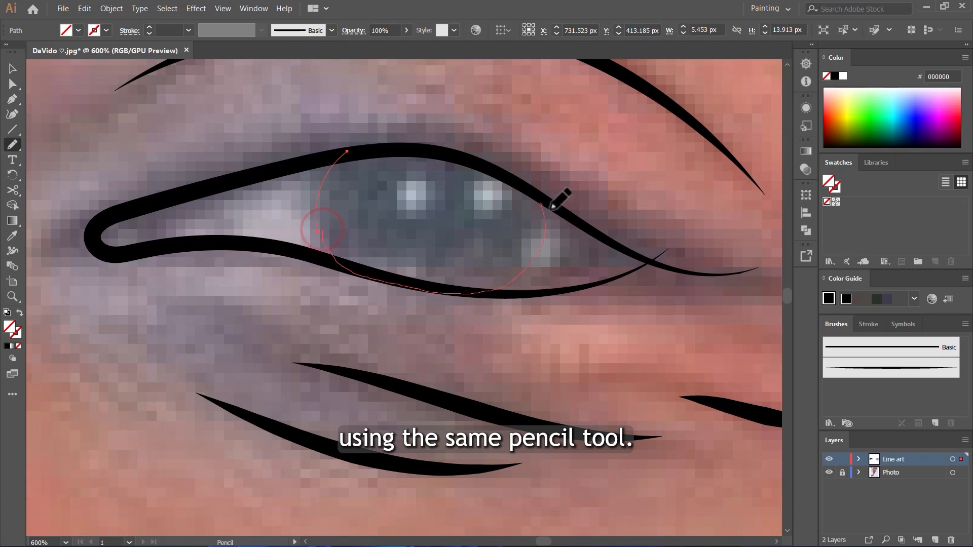
{"action": "left_click_drag", "start_coordinate": [692, 265], "coordinate": [757, 259]}
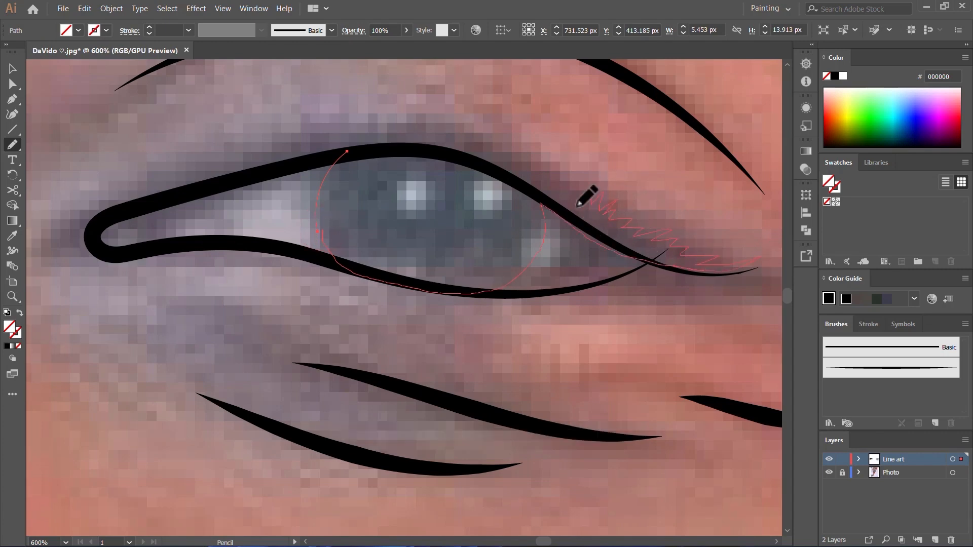
{"action": "left_click_drag", "start_coordinate": [357, 143], "coordinate": [361, 147]}
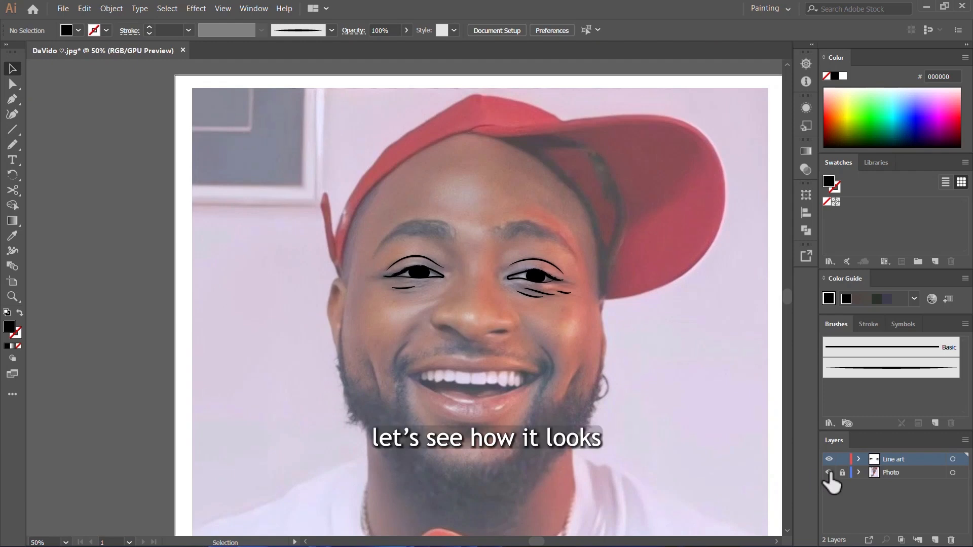
Compare both eyes with the Photo layer hidden, and make the photo visible again
{"action": "left_click", "coordinate": [829, 472]}
{"action": "left_click", "coordinate": [829, 472]}
{"action": "scroll", "coordinate": [481, 294], "scroll_direction": "up", "scroll_amount": 3}
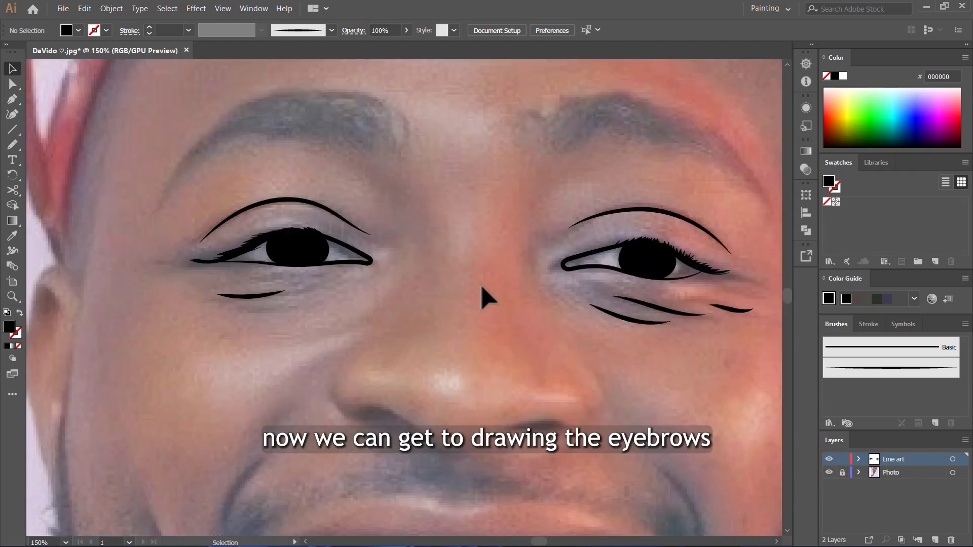
Draw a first row of curved hair strokes along the left eyebrow with the tapered Paintbrush stroke
{"action": "key", "text": "b"}
{"action": "scroll", "coordinate": [310, 283], "scroll_direction": "down", "scroll_amount": 1}
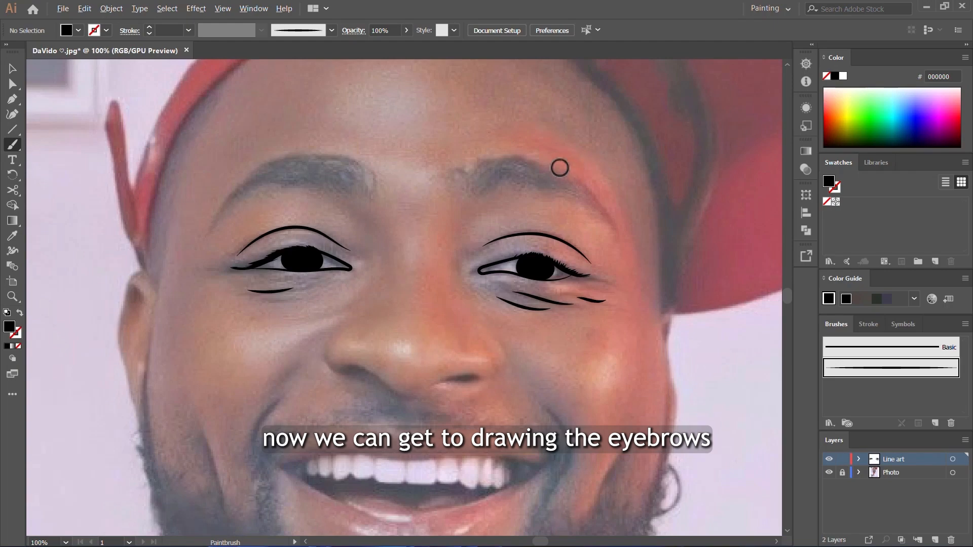
{"action": "scroll", "coordinate": [559, 167], "scroll_direction": "up", "scroll_amount": 3}
{"action": "left_click_drag", "start_coordinate": [613, 224], "coordinate": [513, 210]}
{"action": "left_click_drag", "start_coordinate": [588, 197], "coordinate": [458, 202]}
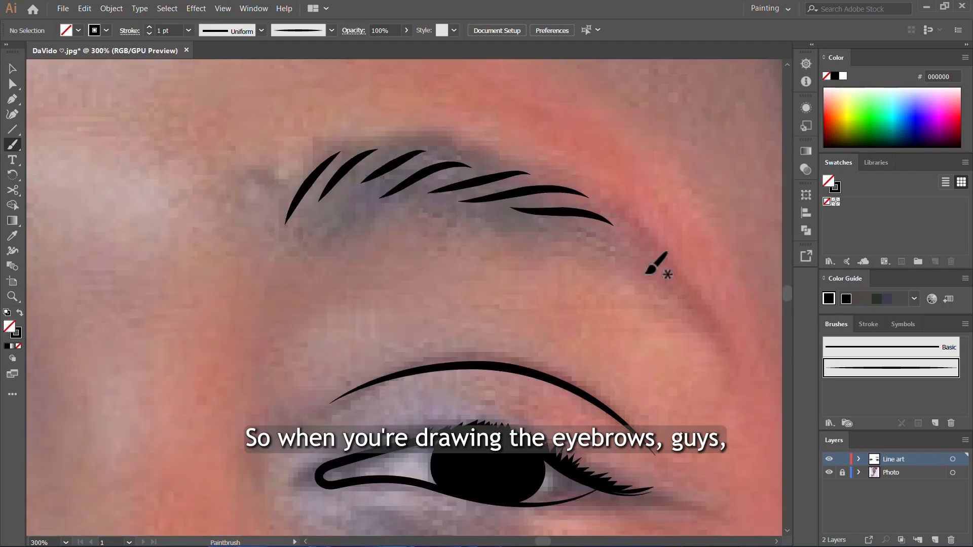
{"action": "mouse_move", "coordinate": [674, 283]}
{"action": "left_mouse_down"}
{"action": "mouse_move", "coordinate": [636, 211]}
{"action": "mouse_move", "coordinate": [515, 152]}
{"action": "mouse_move", "coordinate": [328, 199]}
{"action": "mouse_move", "coordinate": [448, 147]}
{"action": "left_mouse_up"}
Thicken the left eyebrow with more overlapping hair strokes starting from its inner end
{"action": "left_click_drag", "start_coordinate": [256, 220], "coordinate": [329, 152]}
{"action": "left_click_drag", "start_coordinate": [305, 217], "coordinate": [389, 172]}
{"action": "left_click_drag", "start_coordinate": [358, 213], "coordinate": [464, 165]}
{"action": "left_click_drag", "start_coordinate": [423, 219], "coordinate": [526, 178]}
{"action": "scroll", "coordinate": [428, 200], "scroll_direction": "up", "scroll_amount": 1}
{"action": "left_click_drag", "start_coordinate": [306, 263], "coordinate": [342, 178]}
{"action": "left_click_drag", "start_coordinate": [337, 269], "coordinate": [447, 162]}
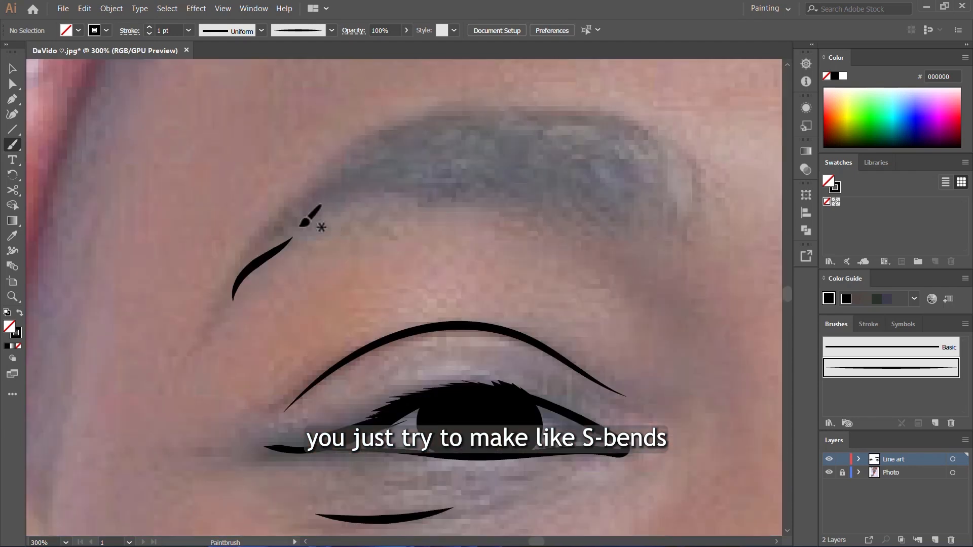
Draw a row of S-shaped hair strokes along the right eyebrow, from the outer tail to the inner end
{"action": "left_click_drag", "start_coordinate": [315, 211], "coordinate": [365, 190]}
{"action": "left_click_drag", "start_coordinate": [370, 155], "coordinate": [548, 161]}
{"action": "left_click_drag", "start_coordinate": [479, 123], "coordinate": [575, 163]}
{"action": "left_click_drag", "start_coordinate": [527, 104], "coordinate": [623, 173]}
{"action": "left_click_drag", "start_coordinate": [633, 132], "coordinate": [694, 200]}
{"action": "left_click_drag", "start_coordinate": [562, 126], "coordinate": [616, 185]}
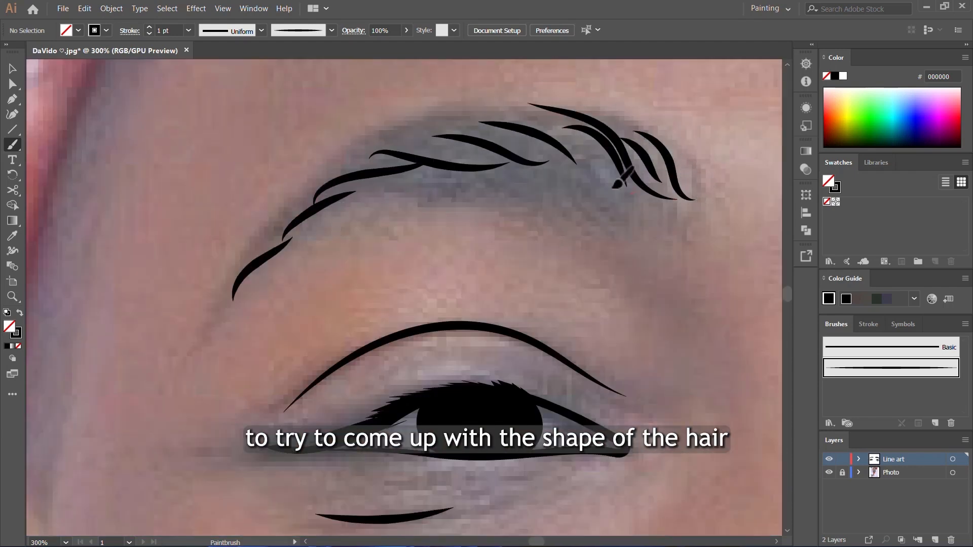
Layer a second row of S-shaped hair strokes across the right eyebrow, working back from the inner end to the tail
{"action": "left_click_drag", "start_coordinate": [512, 117], "coordinate": [636, 193]}
{"action": "left_click_drag", "start_coordinate": [417, 138], "coordinate": [601, 187]}
{"action": "left_click_drag", "start_coordinate": [355, 160], "coordinate": [571, 188]}
{"action": "left_click_drag", "start_coordinate": [350, 183], "coordinate": [491, 190]}
{"action": "left_click_drag", "start_coordinate": [300, 216], "coordinate": [429, 194]}
{"action": "left_click_drag", "start_coordinate": [264, 251], "coordinate": [376, 210]}
{"action": "left_click_drag", "start_coordinate": [230, 317], "coordinate": [303, 254]}
{"action": "left_click_drag", "start_coordinate": [251, 263], "coordinate": [341, 222]}
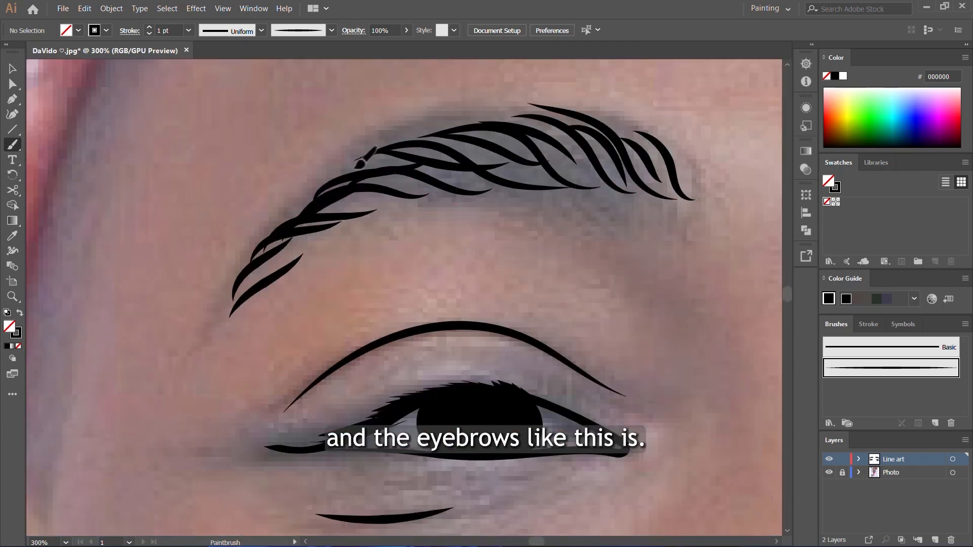
Fill the remaining gaps in the right eyebrow with additional overlapping hair strokes down to its tail
{"action": "left_click_drag", "start_coordinate": [355, 168], "coordinate": [455, 204]}
{"action": "left_click_drag", "start_coordinate": [398, 129], "coordinate": [579, 195]}
{"action": "left_click_drag", "start_coordinate": [477, 120], "coordinate": [616, 194]}
{"action": "left_click_drag", "start_coordinate": [388, 146], "coordinate": [530, 200]}
{"action": "left_click_drag", "start_coordinate": [340, 176], "coordinate": [496, 185]}
{"action": "left_click_drag", "start_coordinate": [289, 220], "coordinate": [430, 203]}
{"action": "left_click_drag", "start_coordinate": [233, 282], "coordinate": [305, 250]}
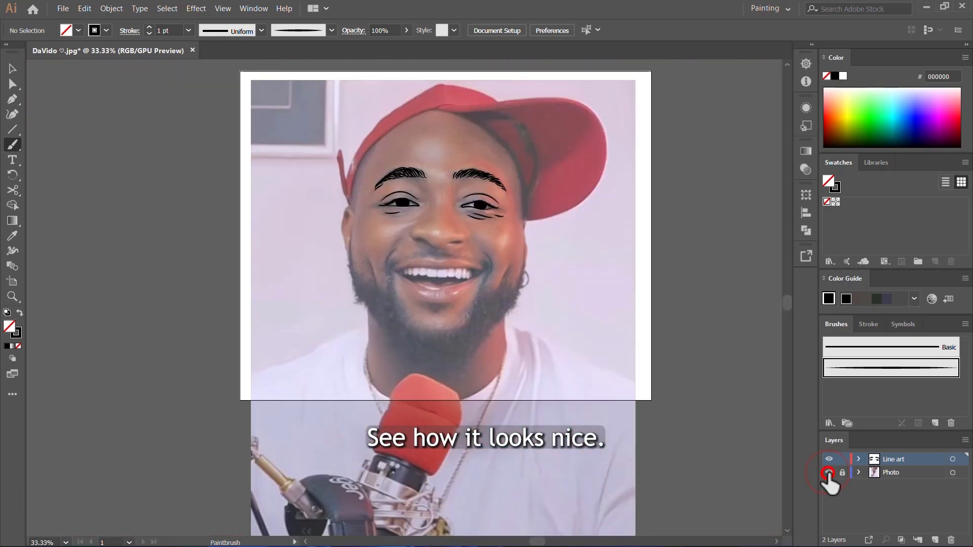
Draw a curved tapered line around the outer edge of the nose's right wing
{"action": "scroll", "coordinate": [388, 213], "scroll_direction": "up", "scroll_amount": 3}
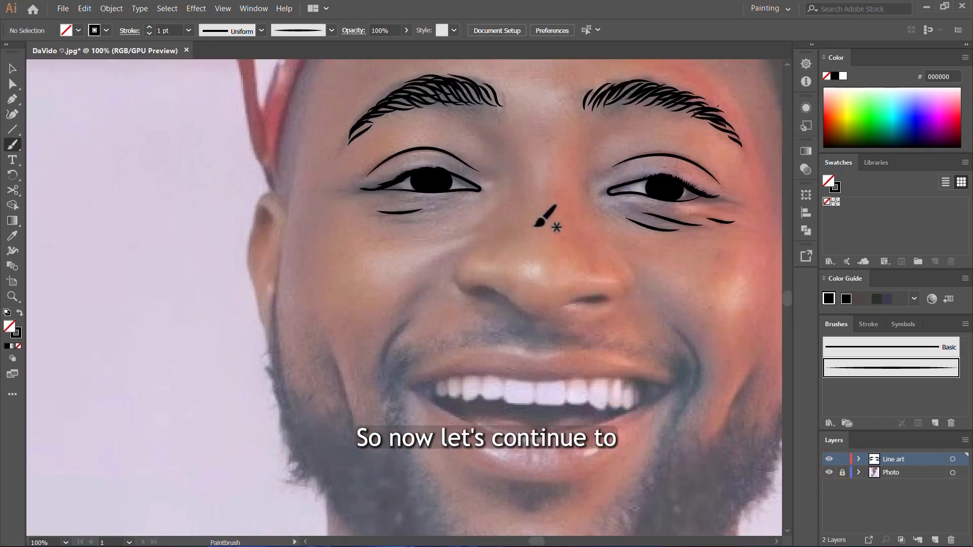
{"action": "scroll", "coordinate": [587, 256], "scroll_direction": "up", "scroll_amount": 2}
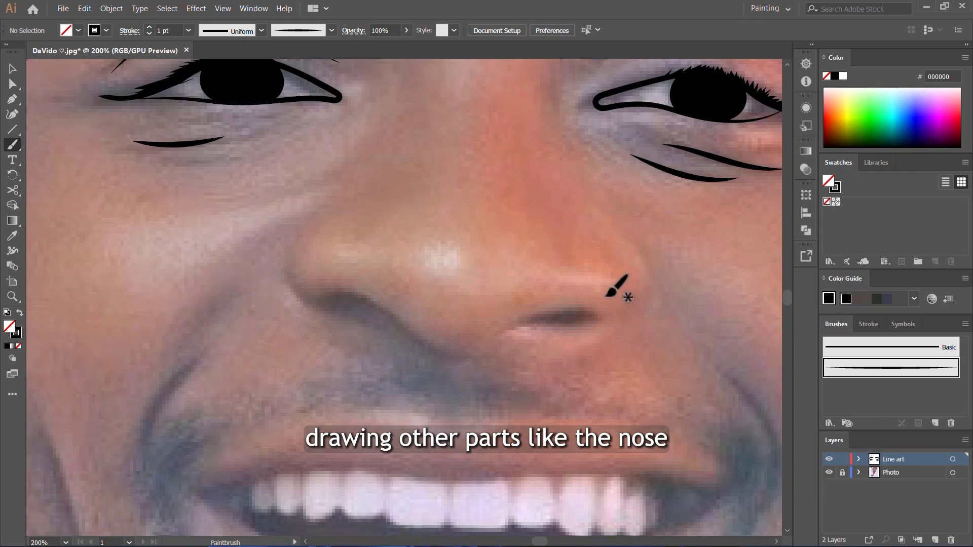
{"action": "scroll", "coordinate": [637, 306], "scroll_direction": "down", "scroll_amount": 2}
{"action": "scroll", "coordinate": [552, 248], "scroll_direction": "up", "scroll_amount": 1}
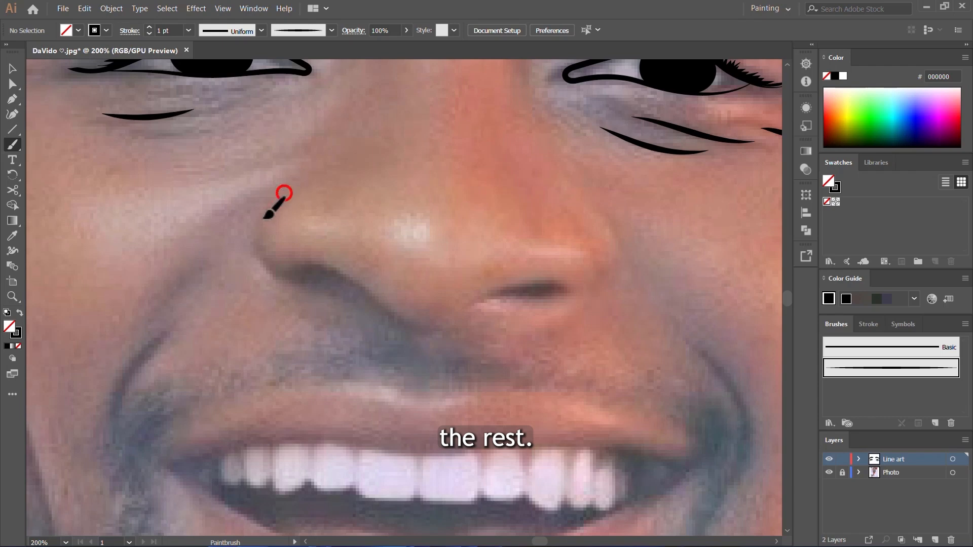
{"action": "mouse_move", "coordinate": [264, 218]}
{"action": "left_mouse_down"}
{"action": "mouse_move", "coordinate": [258, 247]}
{"action": "mouse_move", "coordinate": [272, 271]}
{"action": "mouse_move", "coordinate": [328, 285]}
{"action": "left_mouse_up"}
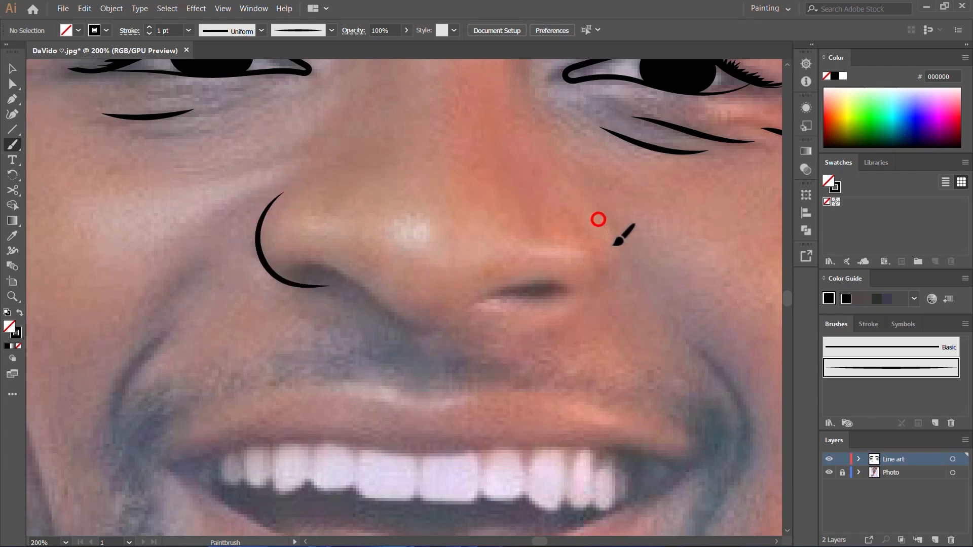
{"action": "left_click_drag", "start_coordinate": [612, 246], "coordinate": [607, 278]}
{"action": "key", "text": "ctrl+z"}
{"action": "left_click", "coordinate": [585, 223]}
{"action": "left_click_drag", "start_coordinate": [588, 218], "coordinate": [604, 266]}
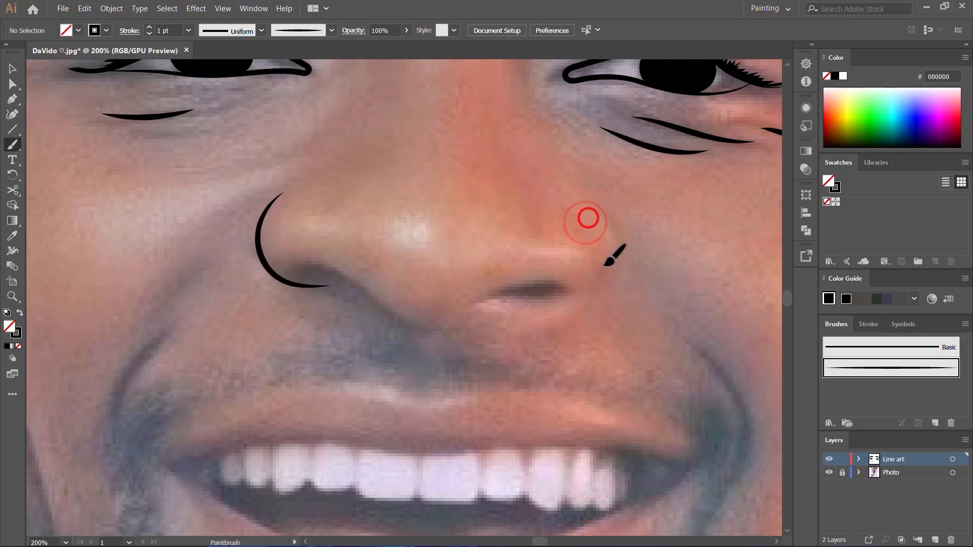
{"action": "mouse_move", "coordinate": [584, 220]}
{"action": "left_mouse_down"}
{"action": "mouse_move", "coordinate": [608, 249]}
{"action": "mouse_move", "coordinate": [603, 278]}
{"action": "mouse_move", "coordinate": [585, 304]}
{"action": "mouse_move", "coordinate": [528, 318]}
{"action": "left_mouse_up"}
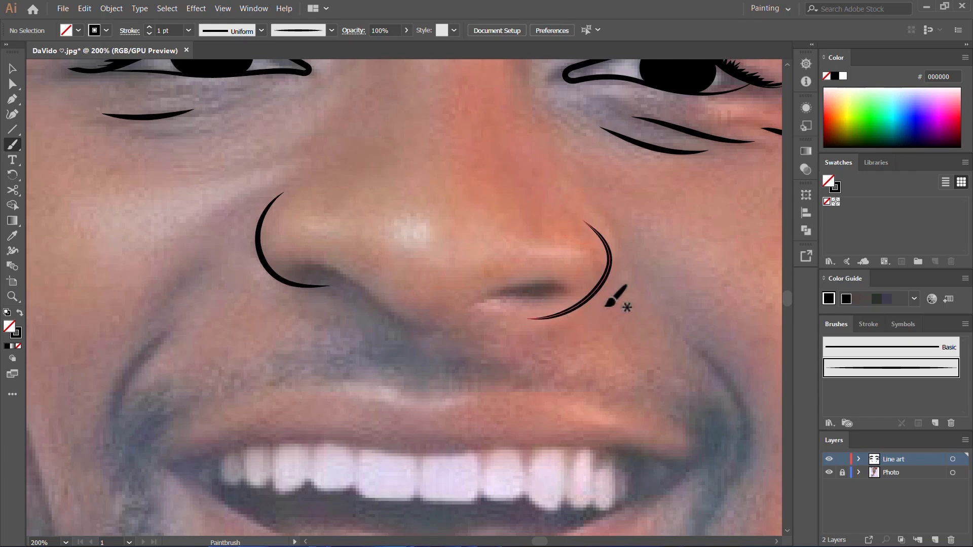
{"action": "key", "text": "ctrl+z"}
Draw a curve around the nose's left wing and a wavy line from the right nostril under the nose tip
{"action": "mouse_move", "coordinate": [583, 218]}
{"action": "left_mouse_down"}
{"action": "mouse_move", "coordinate": [609, 266]}
{"action": "mouse_move", "coordinate": [552, 314]}
{"action": "mouse_move", "coordinate": [561, 309]}
{"action": "mouse_move", "coordinate": [536, 314]}
{"action": "left_mouse_up"}
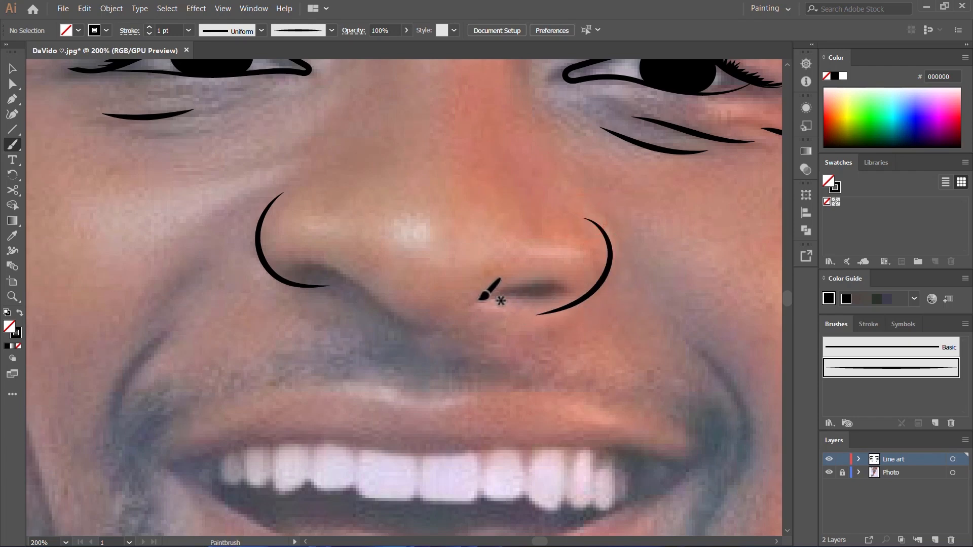
{"action": "mouse_move", "coordinate": [423, 333]}
{"action": "left_mouse_down"}
{"action": "mouse_move", "coordinate": [364, 284]}
{"action": "mouse_move", "coordinate": [311, 264]}
{"action": "left_mouse_up"}
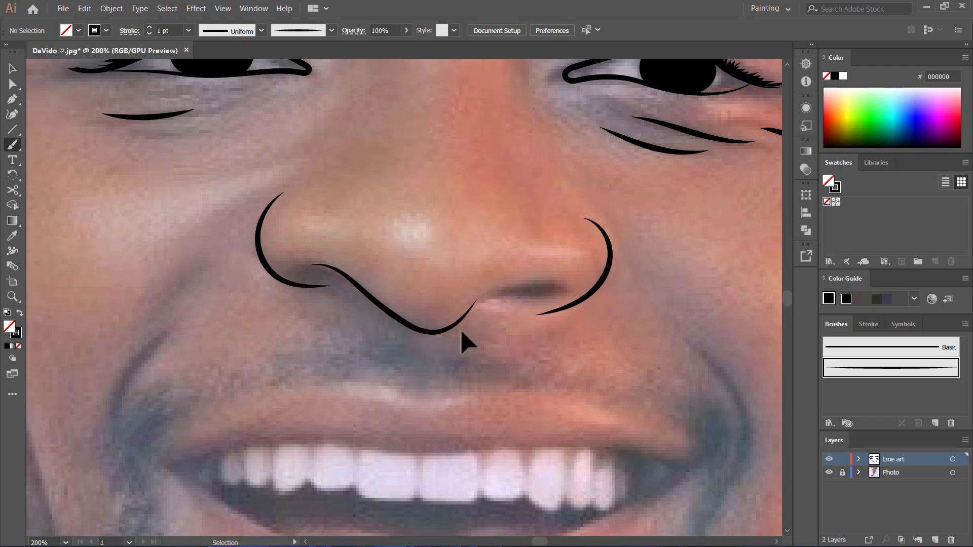
{"action": "key", "text": "ctrl+z"}
{"action": "mouse_move", "coordinate": [471, 305]}
{"action": "left_mouse_down"}
{"action": "mouse_move", "coordinate": [414, 325]}
{"action": "mouse_move", "coordinate": [369, 294]}
{"action": "left_mouse_up"}
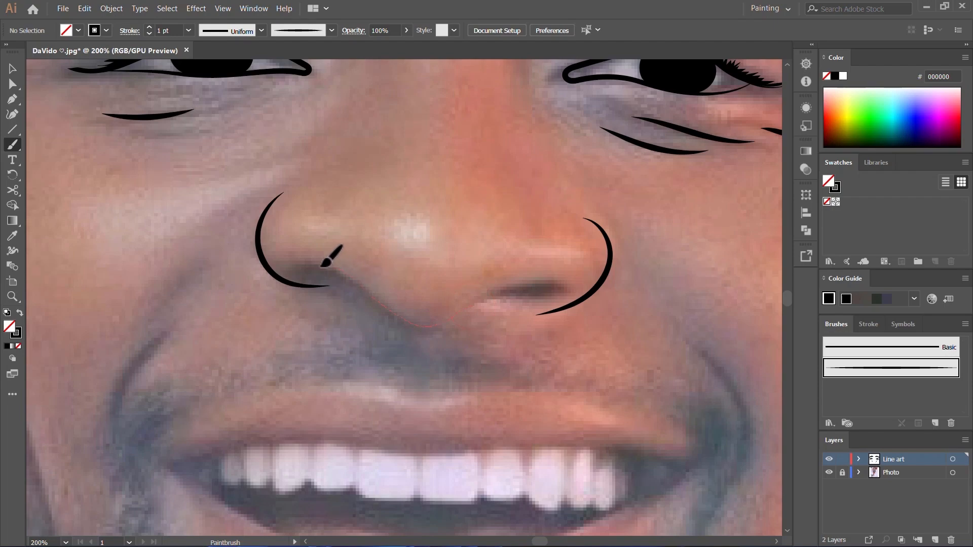
{"action": "left_click_drag", "start_coordinate": [321, 266], "coordinate": [294, 273]}
Hide the Photo layer to check the nose together with the eyes and eyebrows, and show it again
{"action": "scroll", "coordinate": [552, 278], "scroll_direction": "down", "scroll_amount": 4}
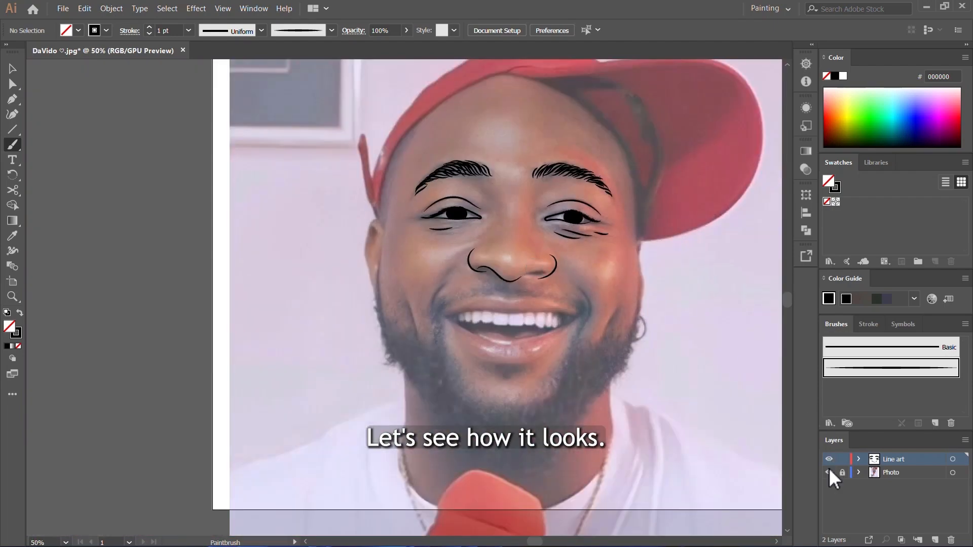
{"action": "left_click", "coordinate": [829, 473]}
{"action": "left_click", "coordinate": [829, 473]}
Nudge the curve around the nose's left wing slightly inward and deselect it
{"action": "scroll", "coordinate": [555, 264], "scroll_direction": "up", "scroll_amount": 4}
{"action": "key", "text": "v"}
{"action": "left_click", "coordinate": [578, 271]}
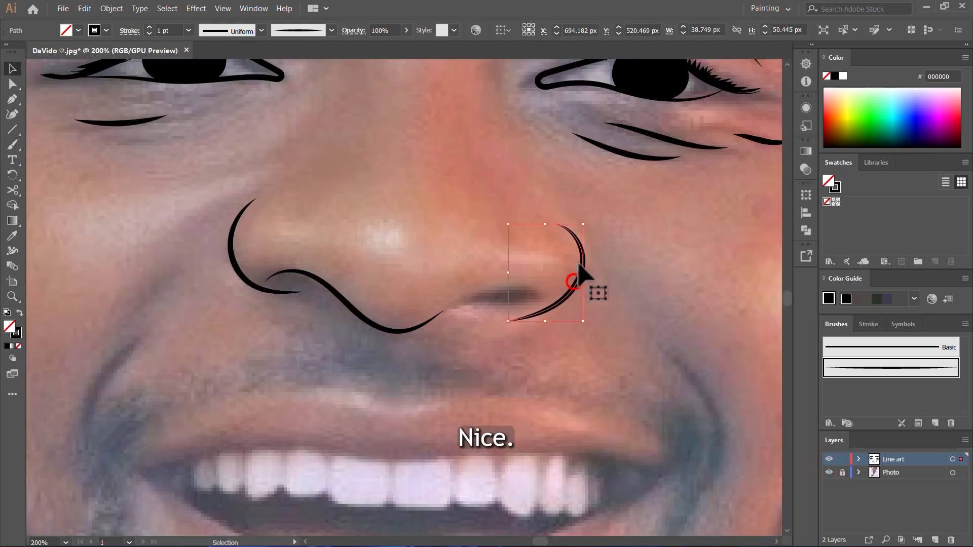
{"action": "left_click", "coordinate": [470, 298]}
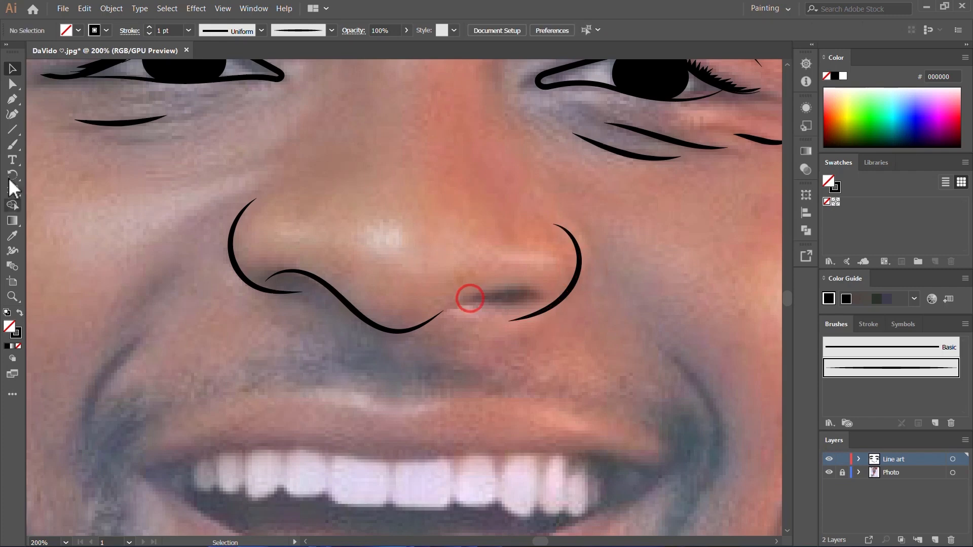
Draw a closed shape about 45 × 13 px around the left nostril's shadow with the Pencil tool
{"action": "left_click_drag", "start_coordinate": [13, 147], "coordinate": [56, 174]}
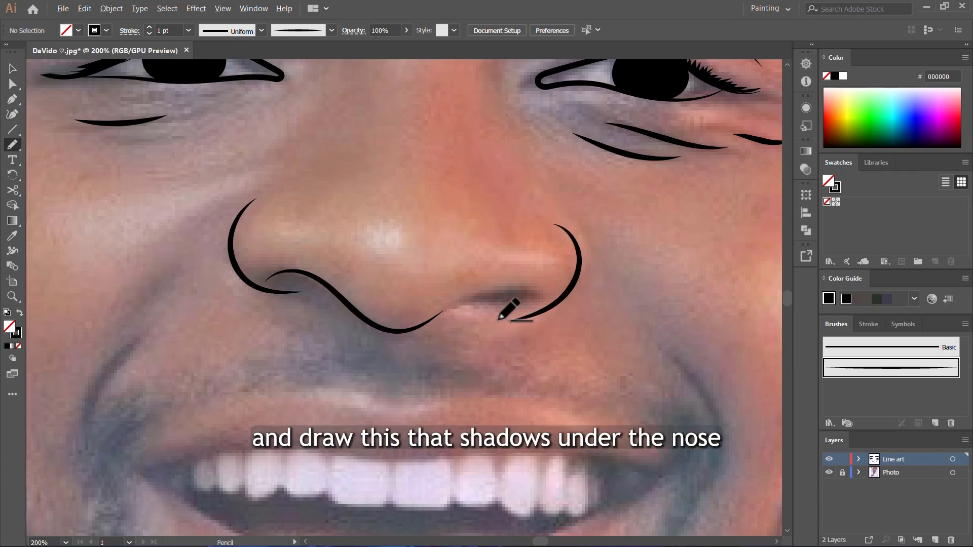
{"action": "scroll", "coordinate": [504, 315], "scroll_direction": "up", "scroll_amount": 3}
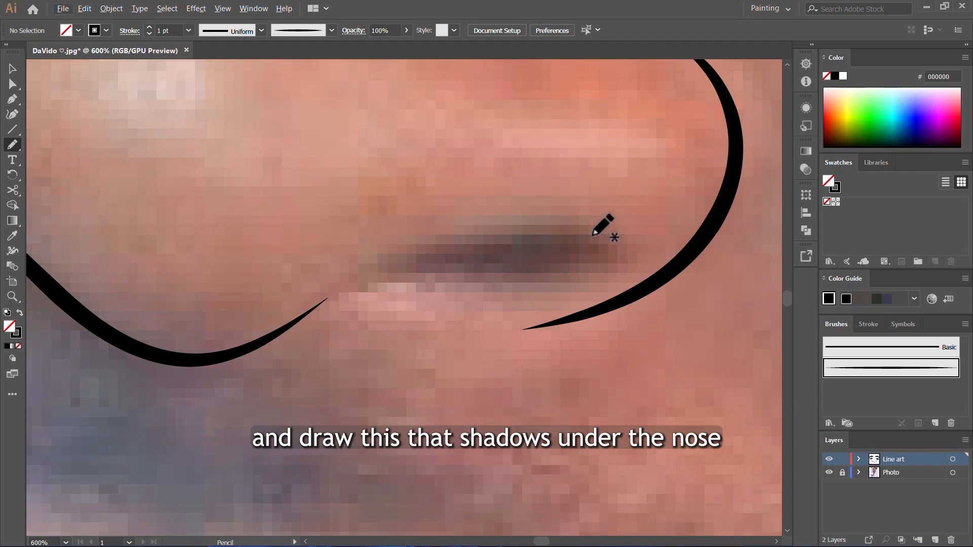
{"action": "mouse_move", "coordinate": [587, 230]}
{"action": "left_mouse_down"}
{"action": "mouse_move", "coordinate": [543, 220]}
{"action": "mouse_move", "coordinate": [459, 237]}
{"action": "left_mouse_up"}
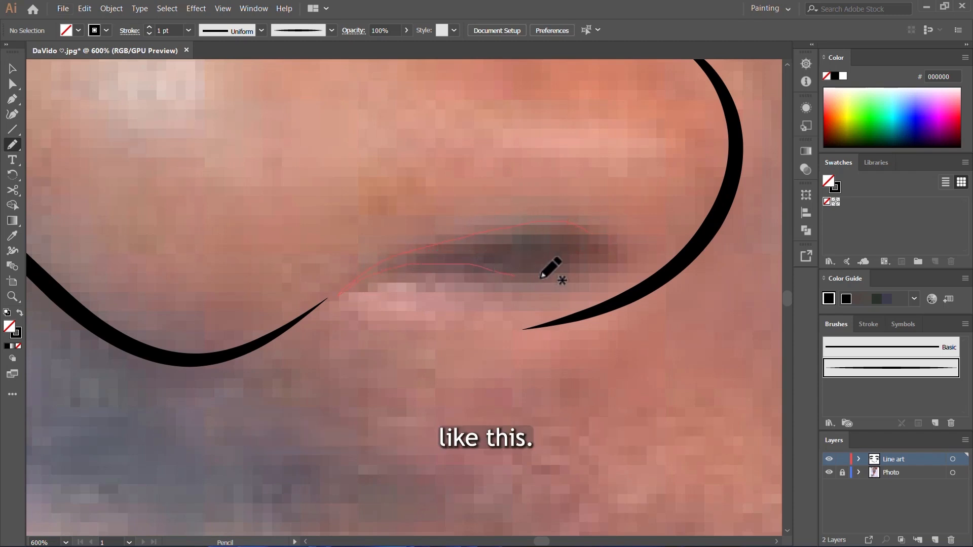
{"action": "left_click_drag", "start_coordinate": [601, 252], "coordinate": [573, 226]}
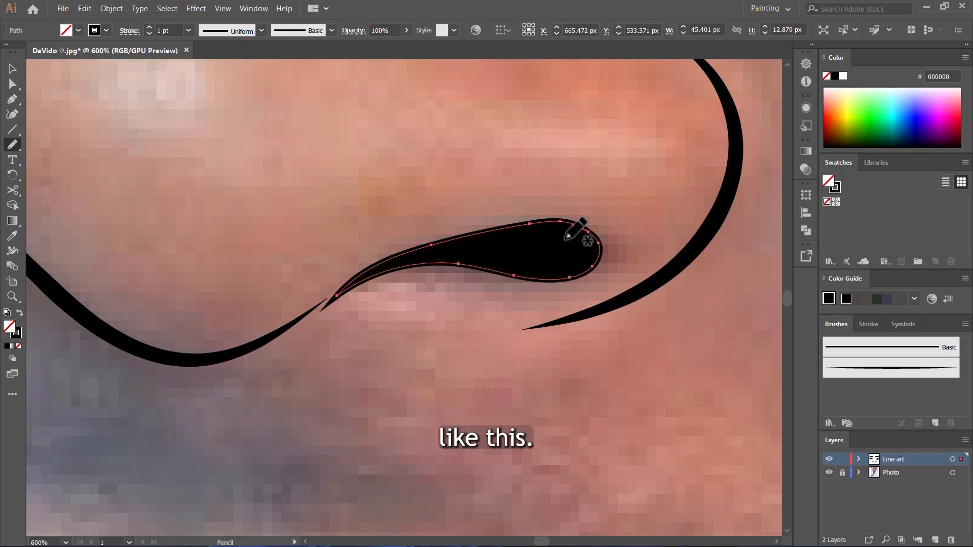
Fill the left nostril's shape with black and draw a black-filled Pencil shape about 44 × 21 px around the right nostril's shadow
{"action": "scroll", "coordinate": [560, 254], "scroll_direction": "down", "scroll_amount": 4}
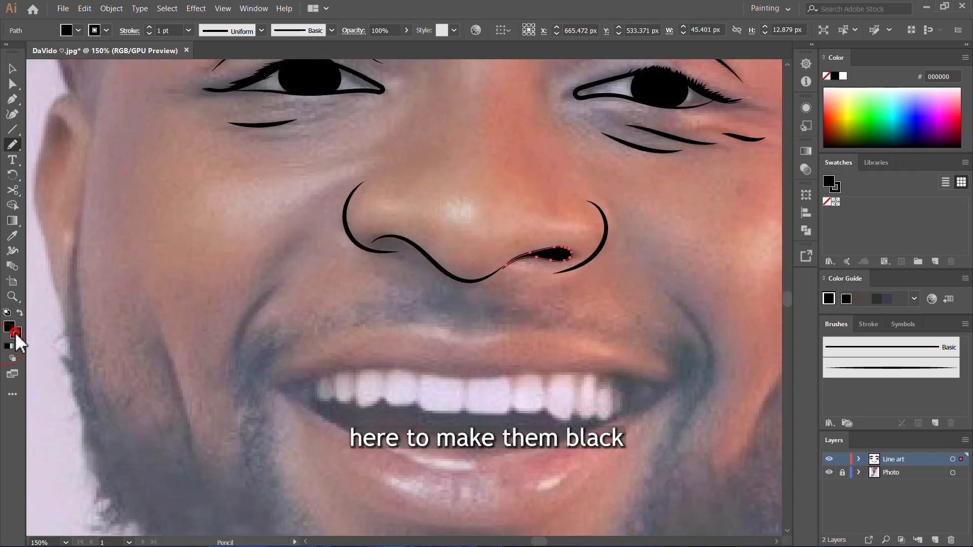
{"action": "scroll", "coordinate": [395, 248], "scroll_direction": "up", "scroll_amount": 3}
{"action": "mouse_move", "coordinate": [442, 227]}
{"action": "left_mouse_down"}
{"action": "mouse_move", "coordinate": [363, 215]}
{"action": "mouse_move", "coordinate": [345, 236]}
{"action": "left_mouse_up"}
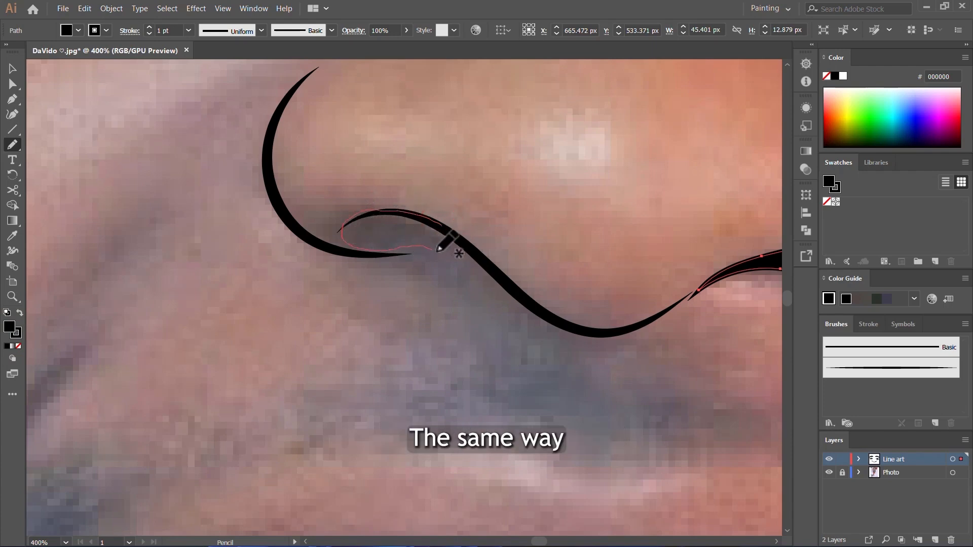
{"action": "left_click_drag", "start_coordinate": [489, 253], "coordinate": [432, 221]}
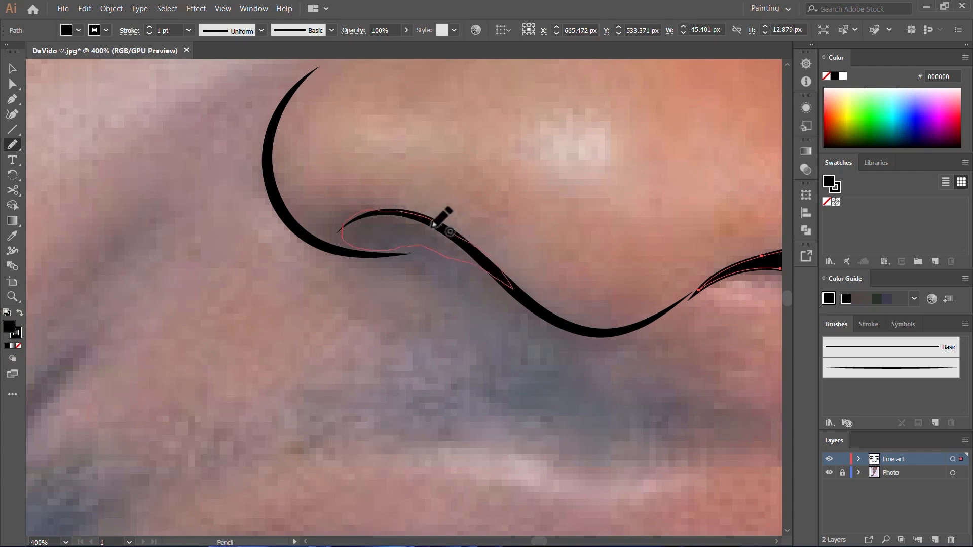
{"action": "key", "text": "/"}
{"action": "left_click", "coordinate": [6, 347]}
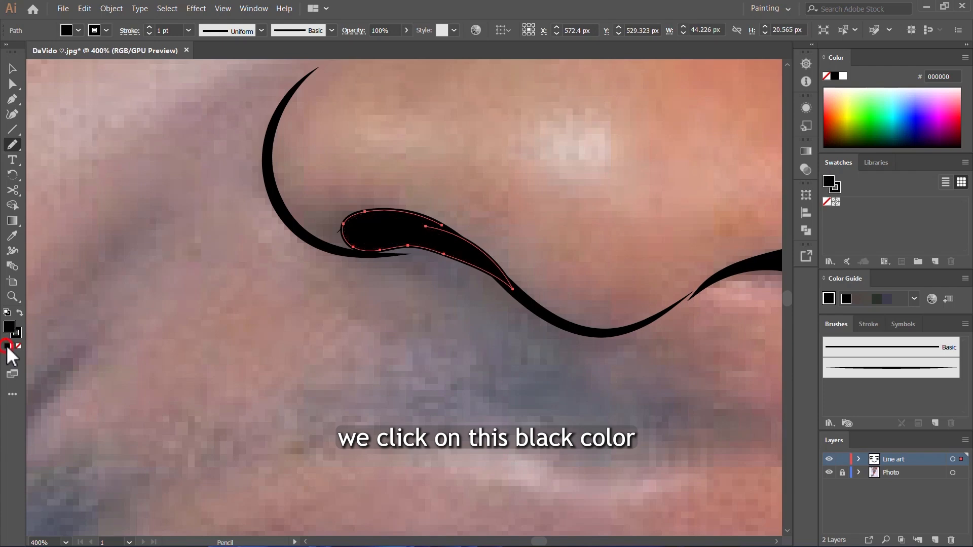
{"action": "key", "text": "v"}
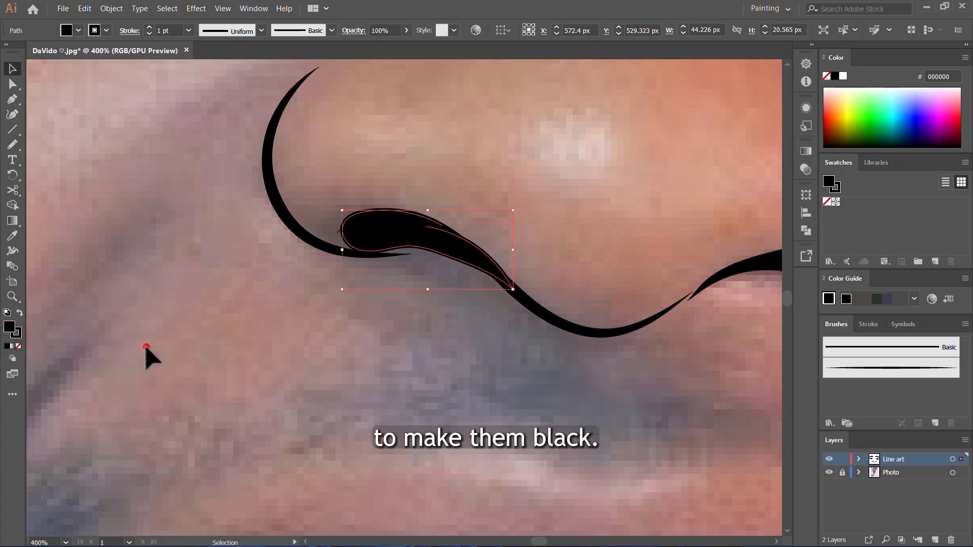
{"action": "left_click", "coordinate": [146, 347]}
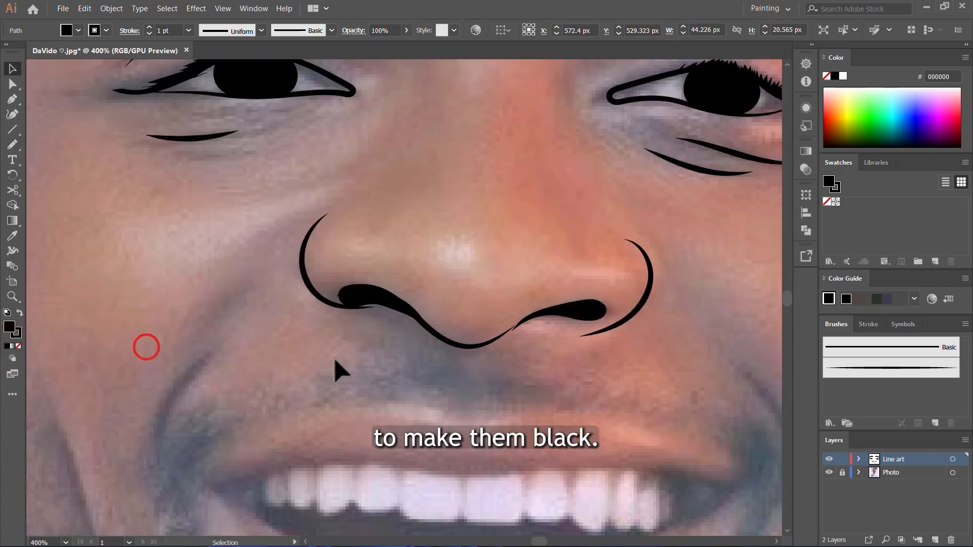
Hide the Photo layer to check the filled nostrils together with the eyes and eyebrows, and show it again
{"action": "key", "text": "ctrl+1"}
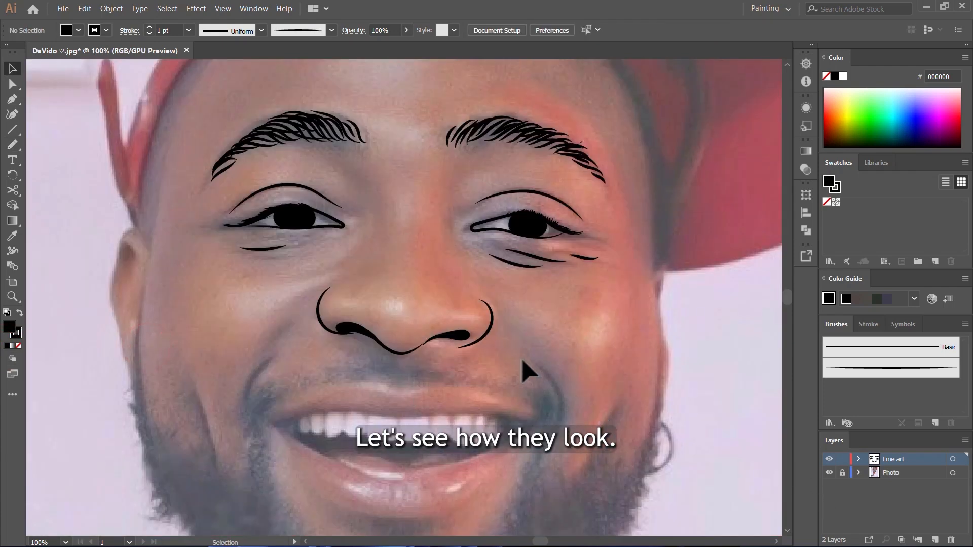
{"action": "key", "text": "ctrl+minus"}
{"action": "left_click", "coordinate": [829, 473]}
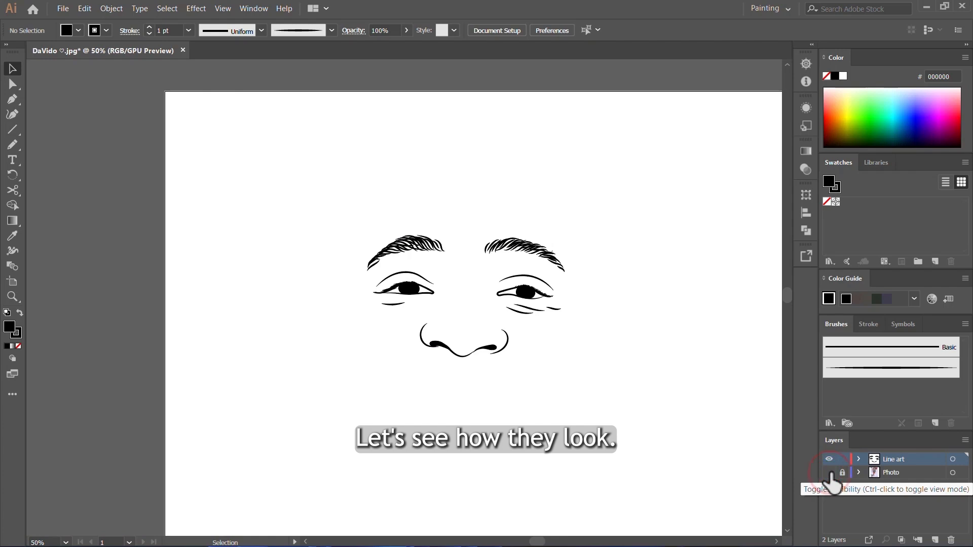
{"action": "left_click", "coordinate": [829, 472]}
Restore the unfilled tapered brush style from the nose curve and inspect the nose up close with the Photo layer temporarily hidden
{"action": "scroll", "coordinate": [543, 343], "scroll_direction": "up", "scroll_amount": 4}
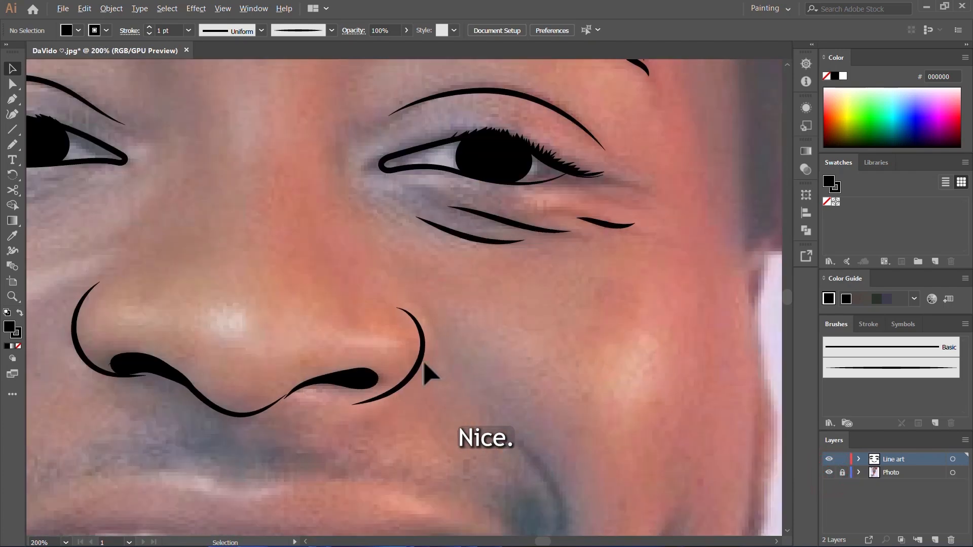
{"action": "scroll", "coordinate": [424, 364], "scroll_direction": "up", "scroll_amount": 1}
{"action": "left_click", "coordinate": [445, 328]}
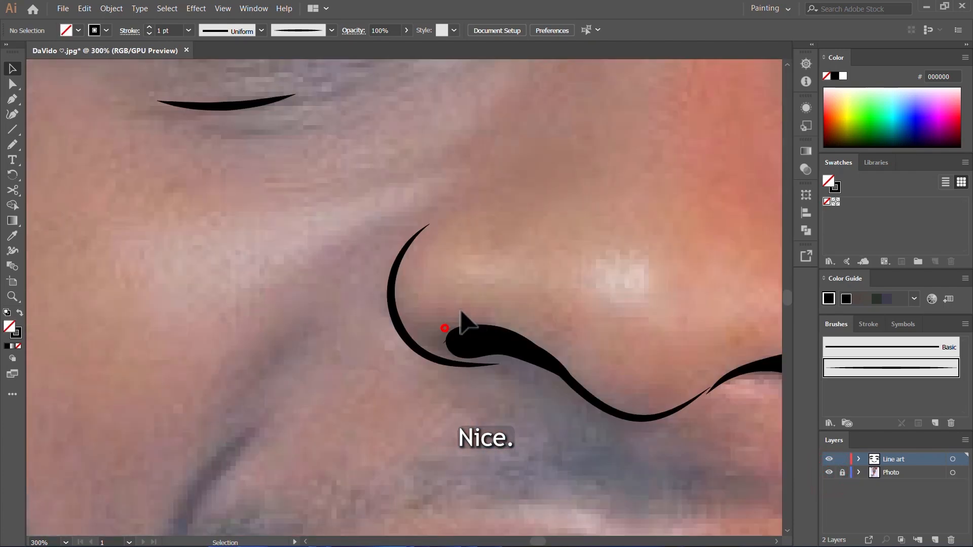
{"action": "scroll", "coordinate": [467, 314], "scroll_direction": "down", "scroll_amount": 5}
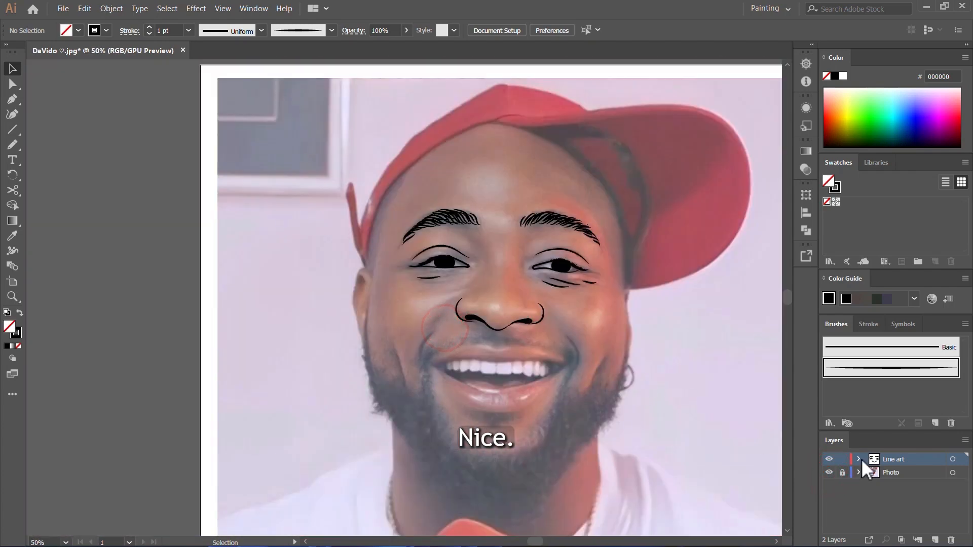
{"action": "left_click", "coordinate": [829, 473]}
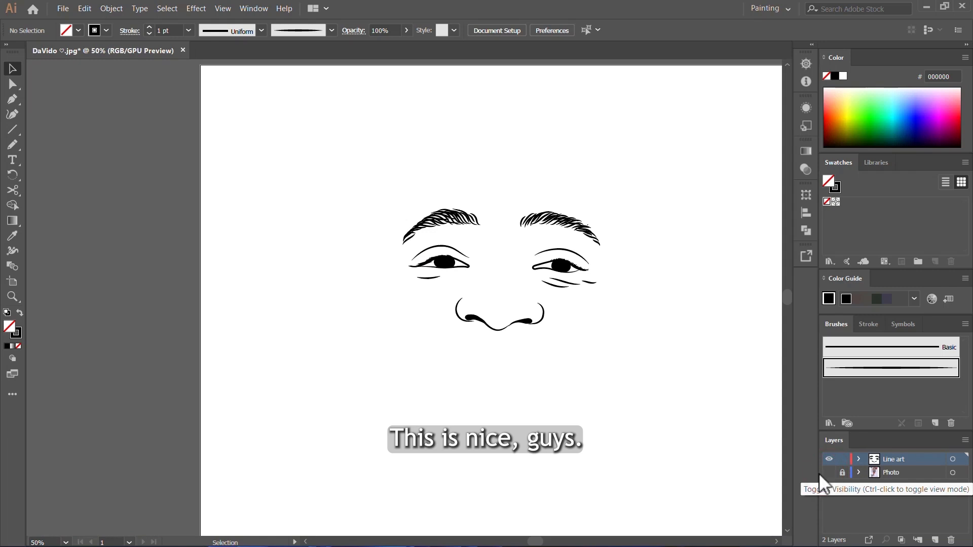
{"action": "scroll", "coordinate": [500, 341], "scroll_direction": "up", "scroll_amount": 4}
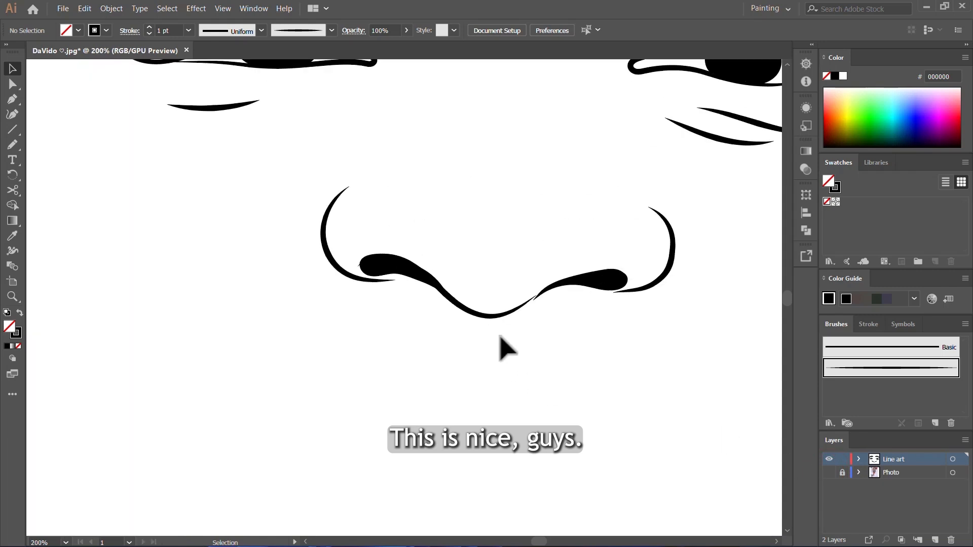
{"action": "left_click", "coordinate": [829, 473]}
Paint scalloped tapered brush lines along the lower edges of all the upper teeth
{"action": "scroll", "coordinate": [493, 283], "scroll_direction": "down", "scroll_amount": 3}
{"action": "key", "text": "b"}
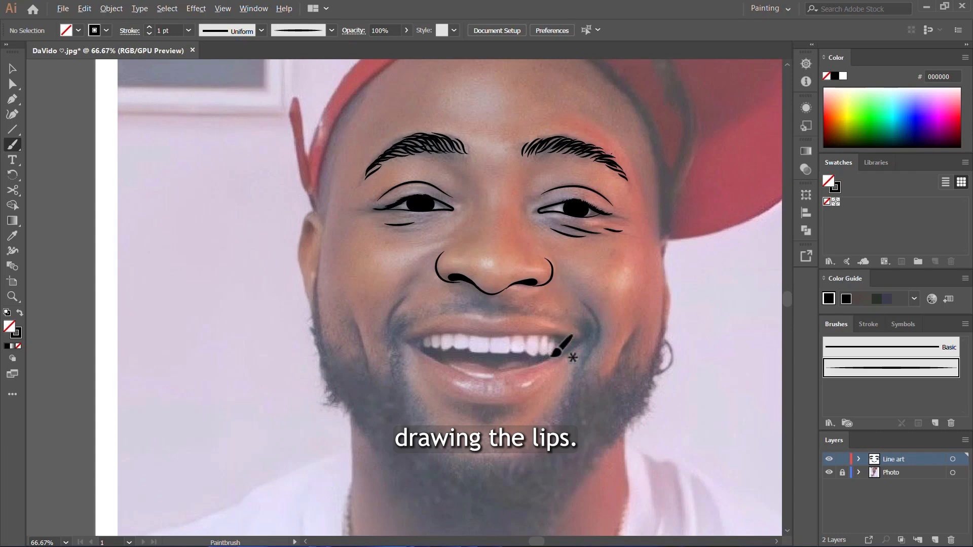
{"action": "scroll", "coordinate": [554, 353], "scroll_direction": "up", "scroll_amount": 2}
{"action": "scroll", "coordinate": [560, 332], "scroll_direction": "up", "scroll_amount": 3}
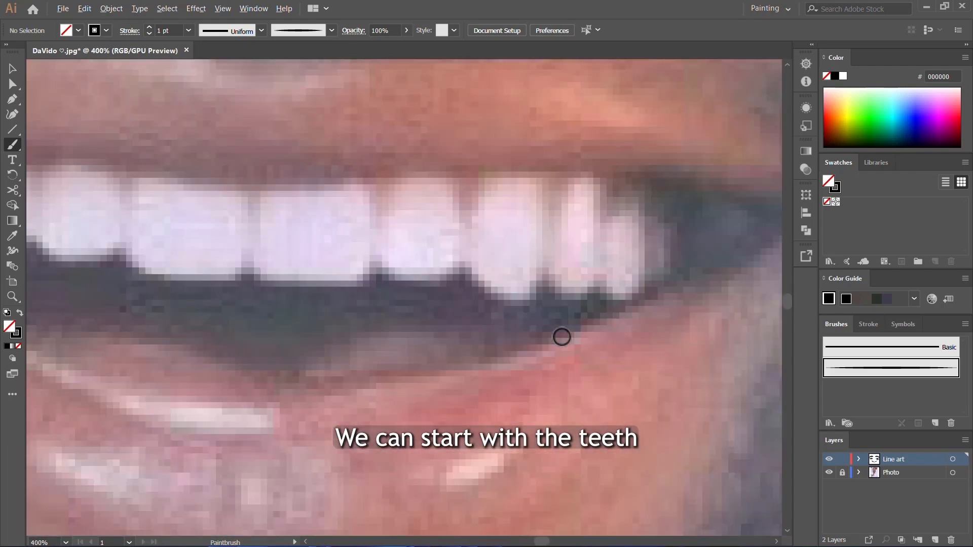
{"action": "mouse_move", "coordinate": [638, 293]}
{"action": "left_mouse_down"}
{"action": "mouse_move", "coordinate": [567, 297]}
{"action": "mouse_move", "coordinate": [465, 265]}
{"action": "mouse_move", "coordinate": [357, 289]}
{"action": "left_mouse_up"}
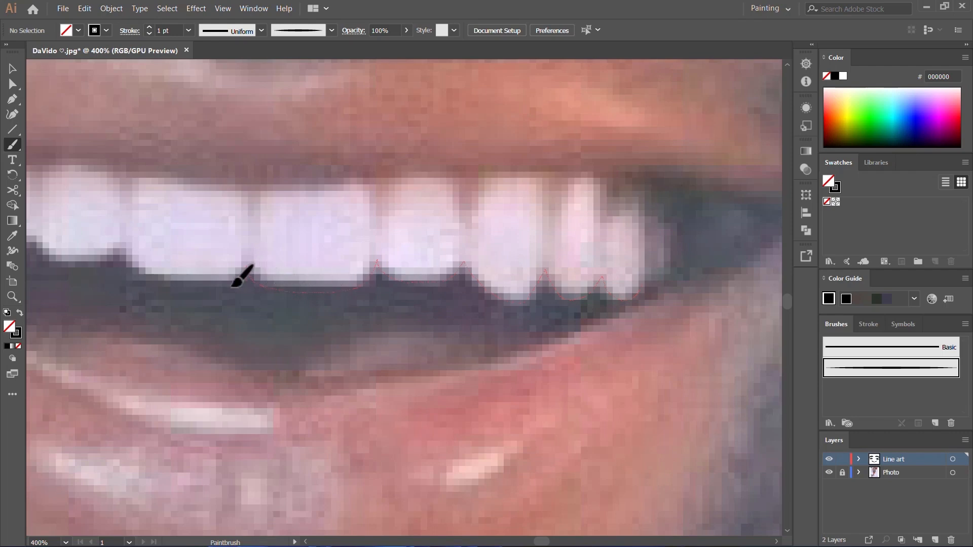
{"action": "left_click_drag", "start_coordinate": [31, 219], "coordinate": [29, 219]}
{"action": "mouse_move", "coordinate": [33, 223]}
{"action": "left_mouse_down"}
{"action": "mouse_move", "coordinate": [363, 239]}
{"action": "mouse_move", "coordinate": [359, 266]}
{"action": "mouse_move", "coordinate": [205, 269]}
{"action": "mouse_move", "coordinate": [186, 242]}
{"action": "left_mouse_up"}
{"action": "left_click_drag", "start_coordinate": [387, 261], "coordinate": [177, 206]}
Reshape the long teeth line with Direct Selection, adjusting anchors and handles into sharp peaks at the gaps between the front teeth
{"action": "key", "text": "a"}
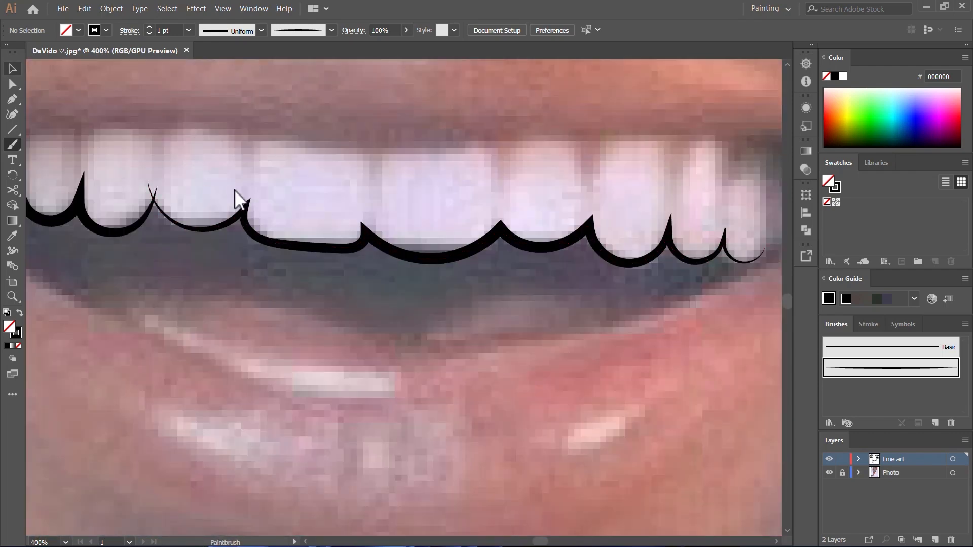
{"action": "left_click", "coordinate": [402, 254]}
{"action": "left_click_drag", "start_coordinate": [384, 250], "coordinate": [367, 259]}
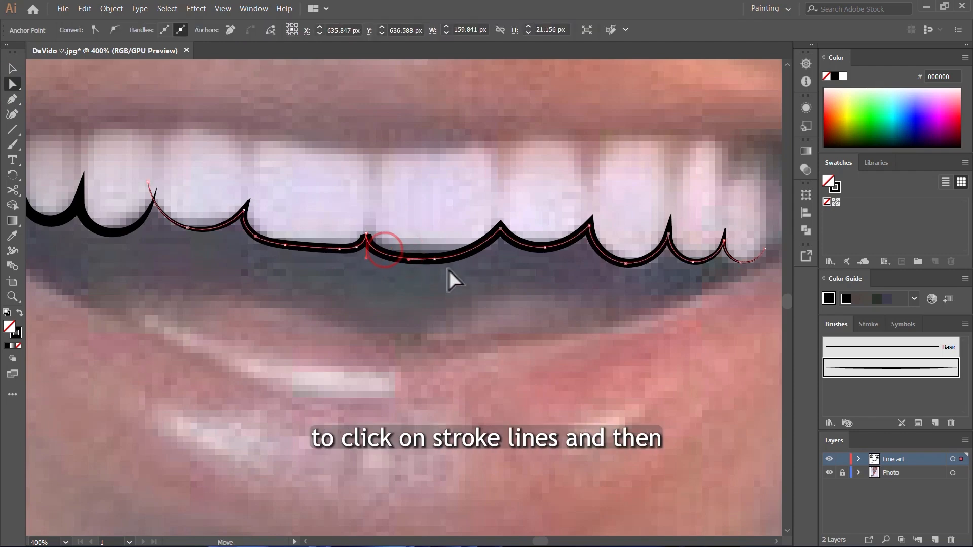
{"action": "left_click", "coordinate": [499, 229]}
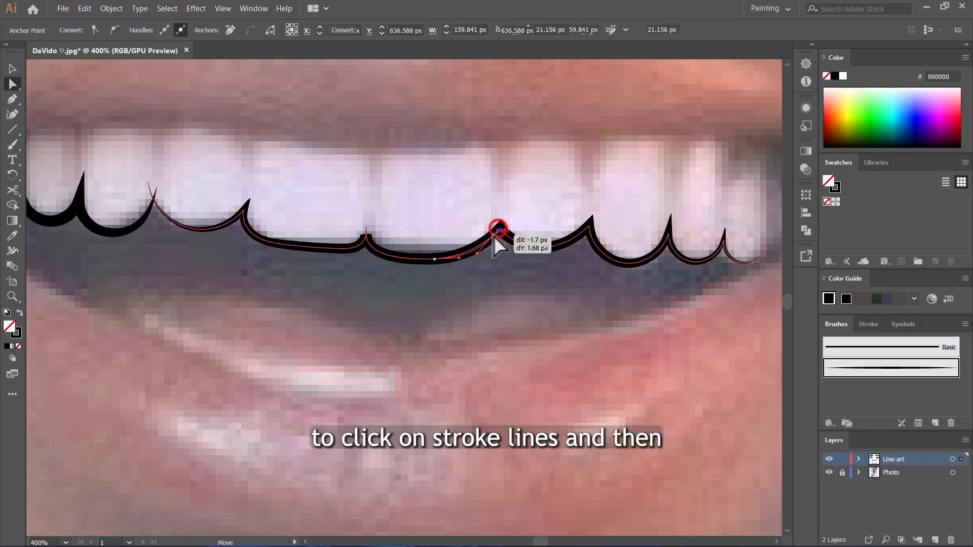
{"action": "scroll", "coordinate": [494, 237], "scroll_direction": "up", "scroll_amount": 2}
{"action": "left_click_drag", "start_coordinate": [454, 262], "coordinate": [487, 232]}
{"action": "left_click", "coordinate": [680, 203]}
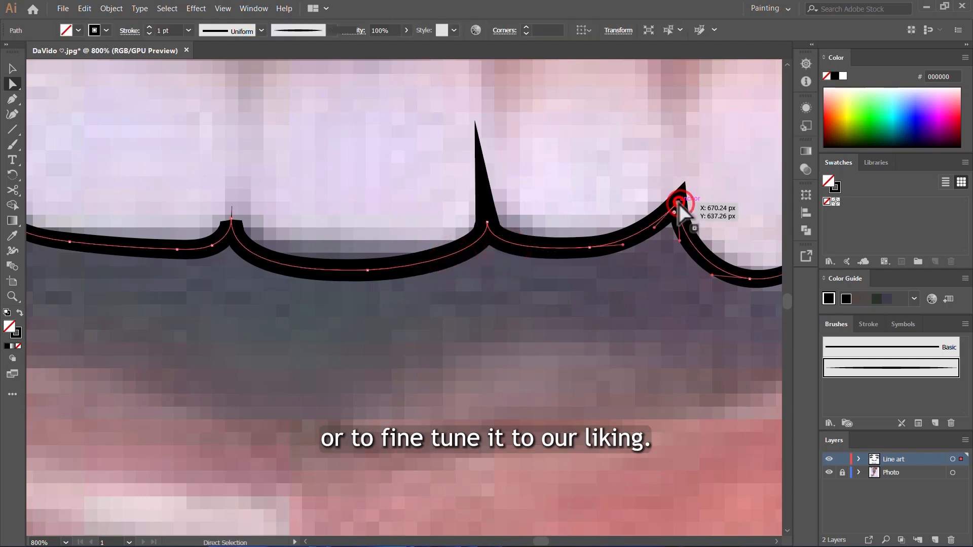
{"action": "left_click", "coordinate": [655, 227]}
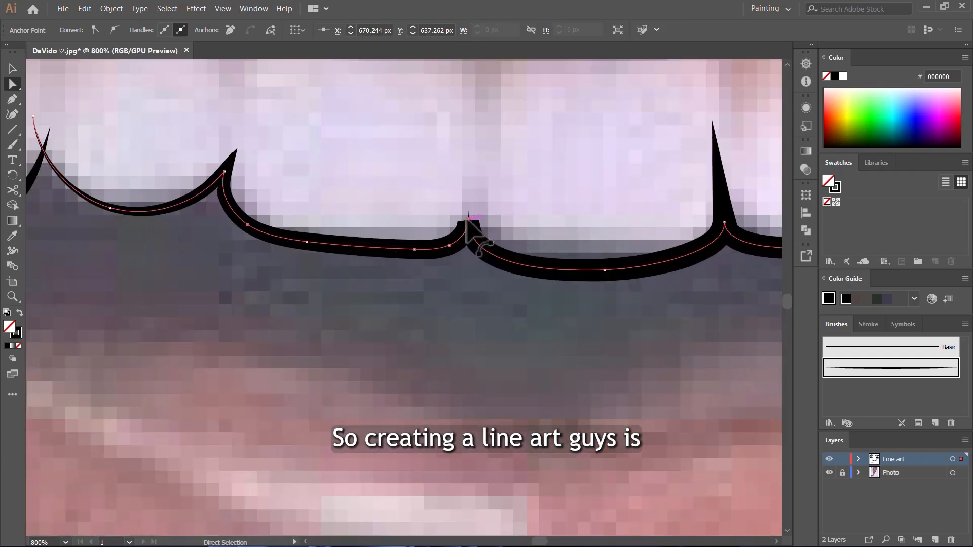
{"action": "left_click_drag", "start_coordinate": [469, 220], "coordinate": [509, 257]}
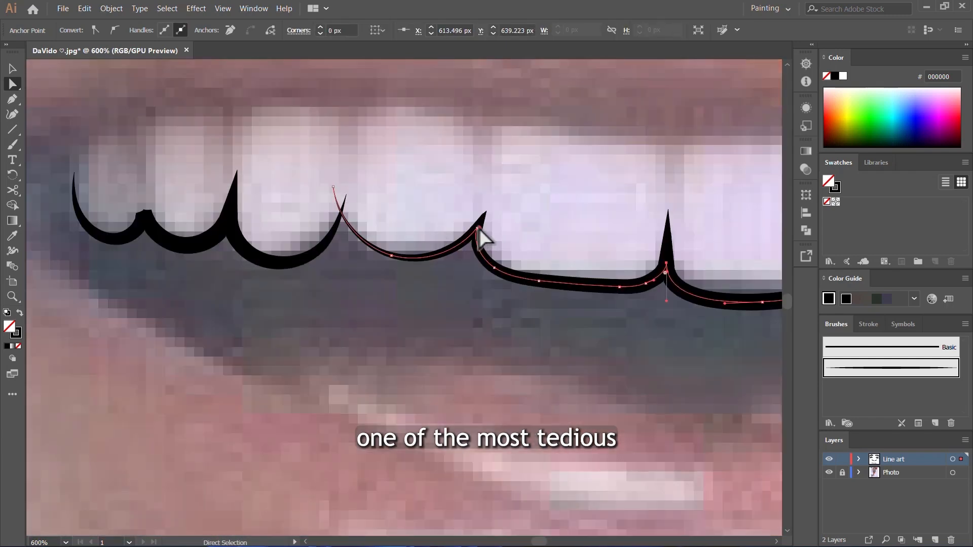
Adjust the long teeth line's peak beside the subject's right front tooth and flatten the curve toward its end
{"action": "left_click", "coordinate": [477, 228]}
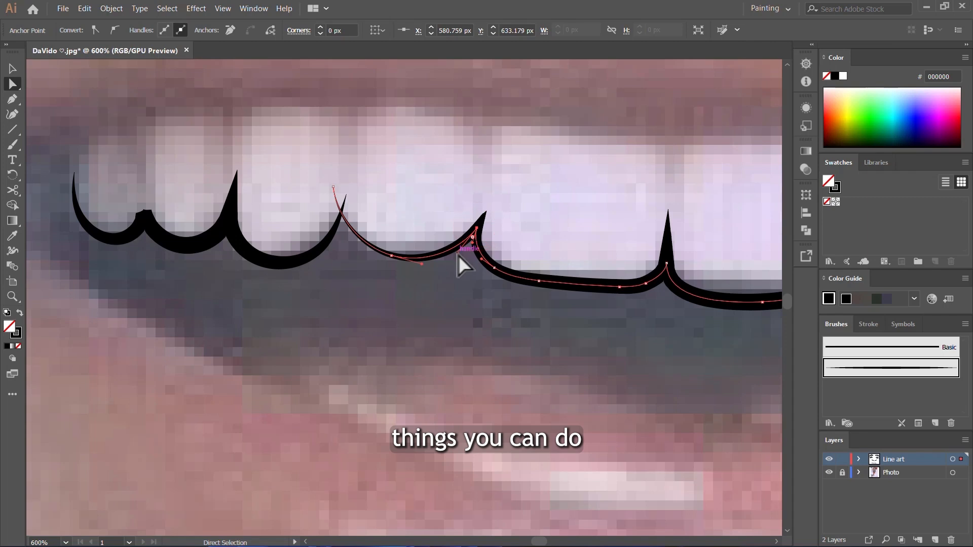
{"action": "left_click_drag", "start_coordinate": [458, 253], "coordinate": [484, 254]}
{"action": "left_click_drag", "start_coordinate": [391, 255], "coordinate": [373, 255]}
{"action": "left_click_drag", "start_coordinate": [333, 189], "coordinate": [337, 190]}
{"action": "left_click", "coordinate": [338, 233]}
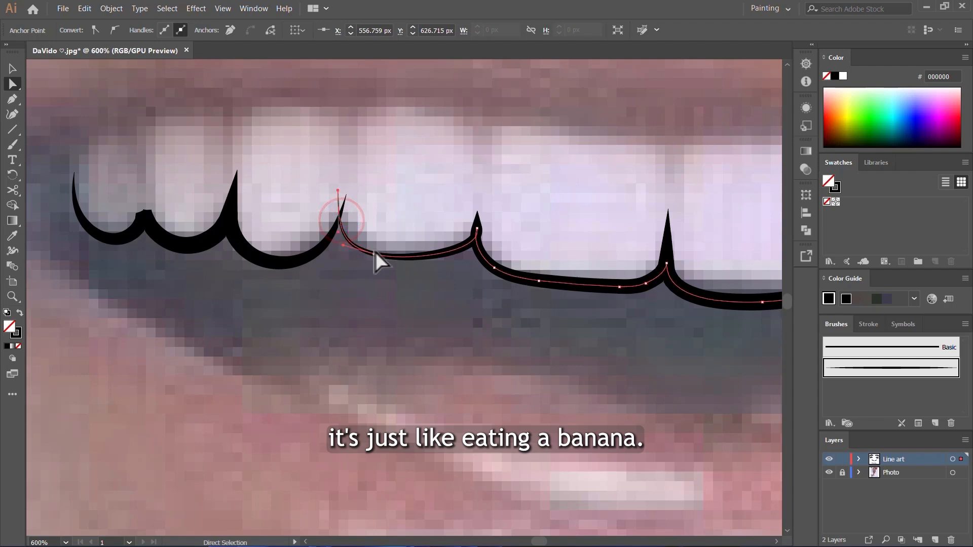
Fine-tune the curve of the shorter line under the teeth on the subject's right side
{"action": "key", "text": "ctrl+1"}
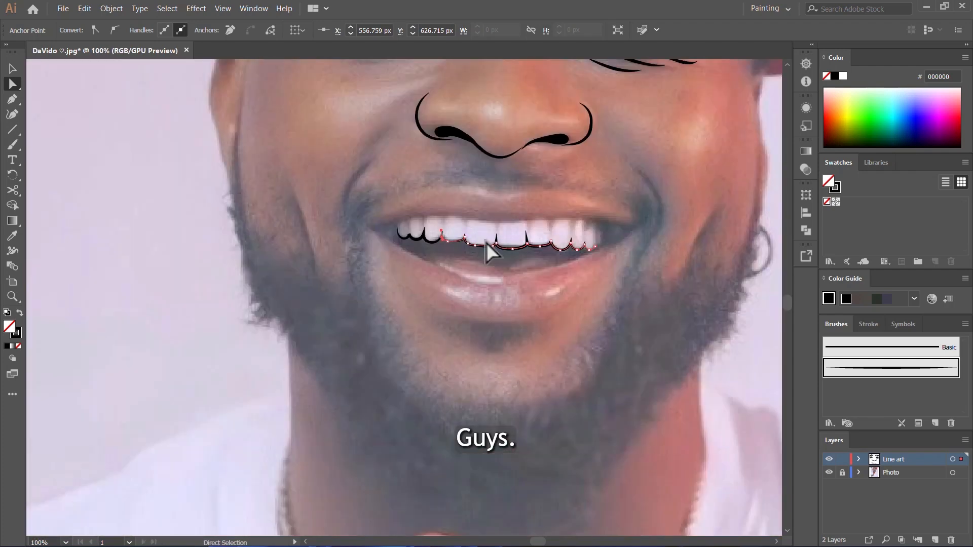
{"action": "scroll", "coordinate": [442, 232], "scroll_direction": "up", "scroll_amount": 6}
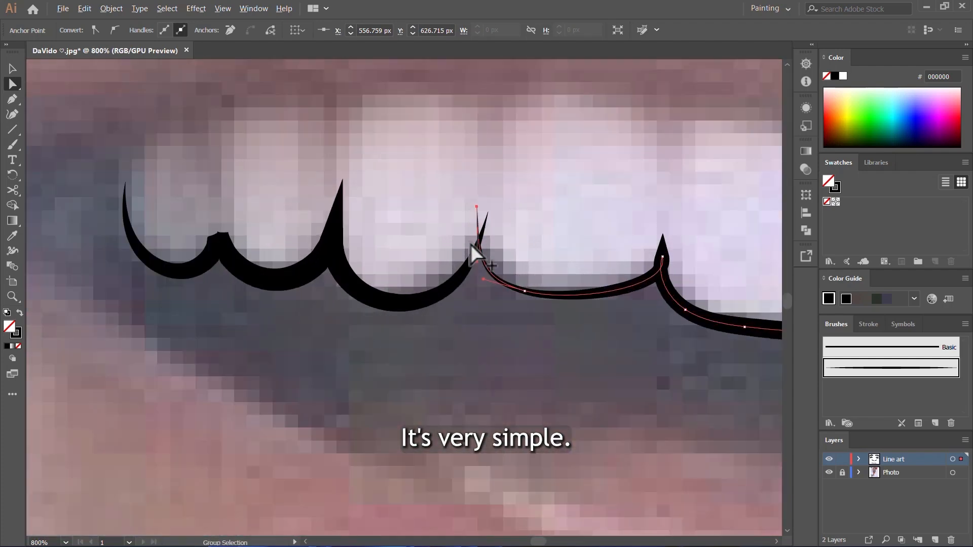
{"action": "scroll", "coordinate": [470, 245], "scroll_direction": "up", "scroll_amount": 1}
{"action": "left_click", "coordinate": [462, 273]}
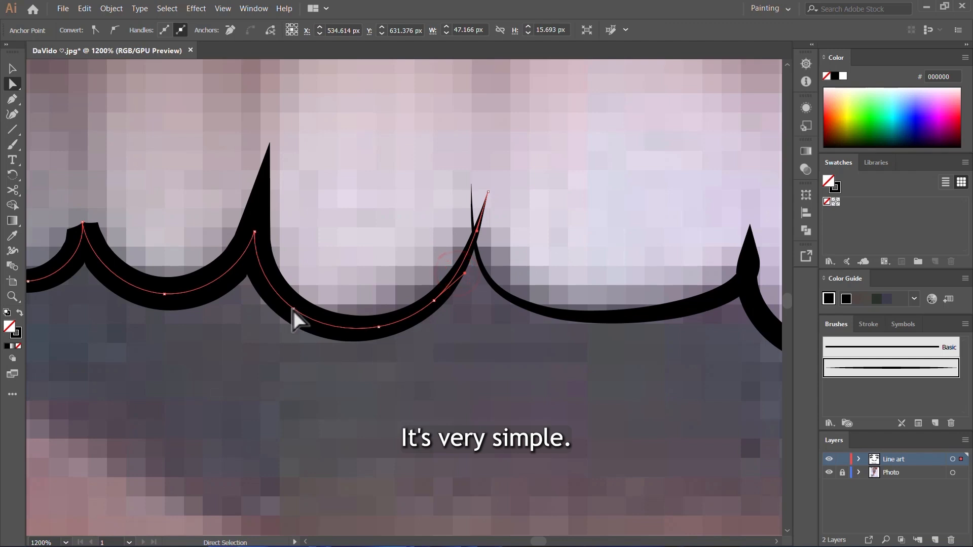
{"action": "left_click_drag", "start_coordinate": [293, 309], "coordinate": [277, 309]}
{"action": "mouse_move", "coordinate": [434, 301]}
{"action": "left_mouse_down"}
{"action": "mouse_move", "coordinate": [442, 299]}
{"action": "mouse_move", "coordinate": [435, 302]}
{"action": "left_mouse_up"}
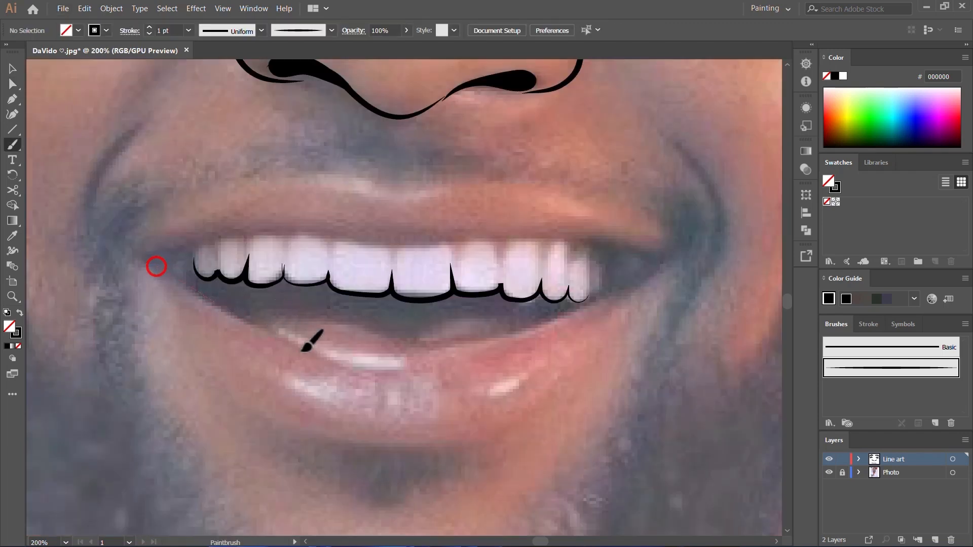
Paint tapered brush lines along both edges of the mouth opening and an outline around the outer edges of both lips
{"action": "left_click_drag", "start_coordinate": [302, 350], "coordinate": [446, 361]}
{"action": "left_click_drag", "start_coordinate": [583, 306], "coordinate": [637, 272]}
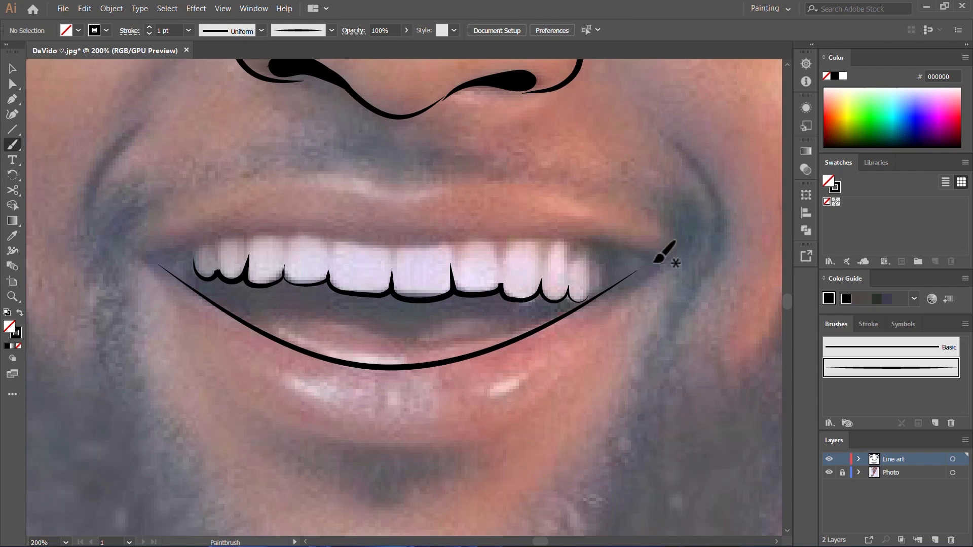
{"action": "left_click_drag", "start_coordinate": [601, 244], "coordinate": [453, 242]}
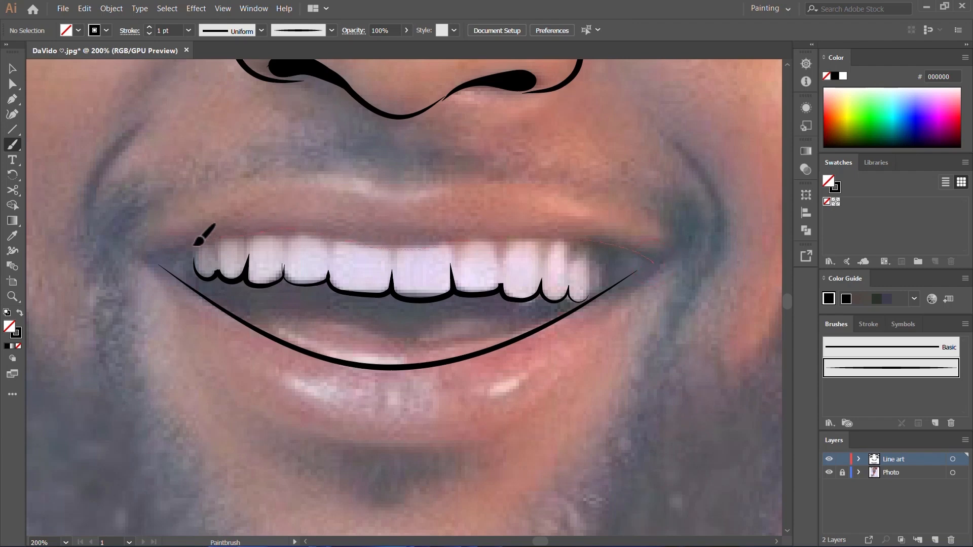
{"action": "left_click_drag", "start_coordinate": [174, 277], "coordinate": [159, 266]}
{"action": "scroll", "coordinate": [340, 304], "scroll_direction": "down", "scroll_amount": 2}
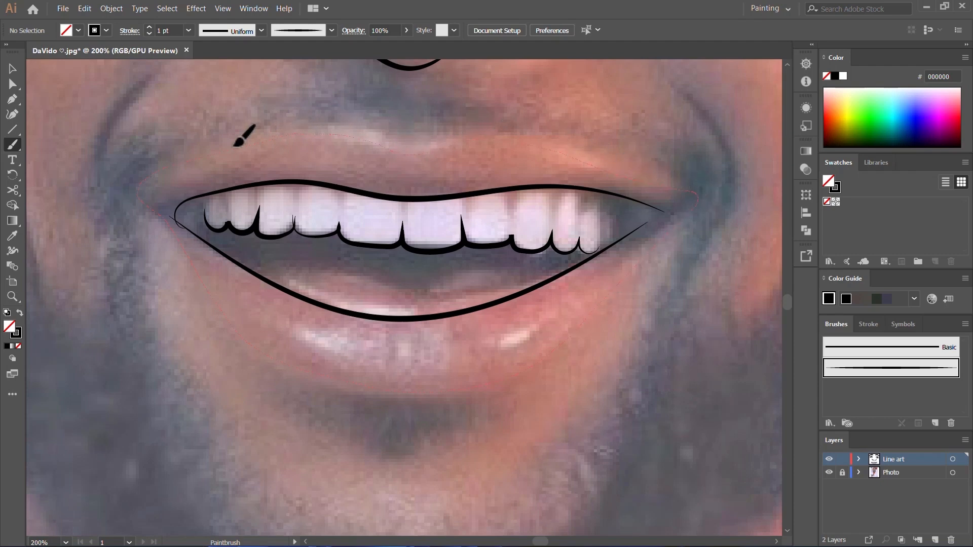
{"action": "key", "text": "ctrl+0"}
Reshape the outer lip outline with Direct Selection along the lower lip and at the subject's left mouth corner
{"action": "left_click", "coordinate": [12, 84]}
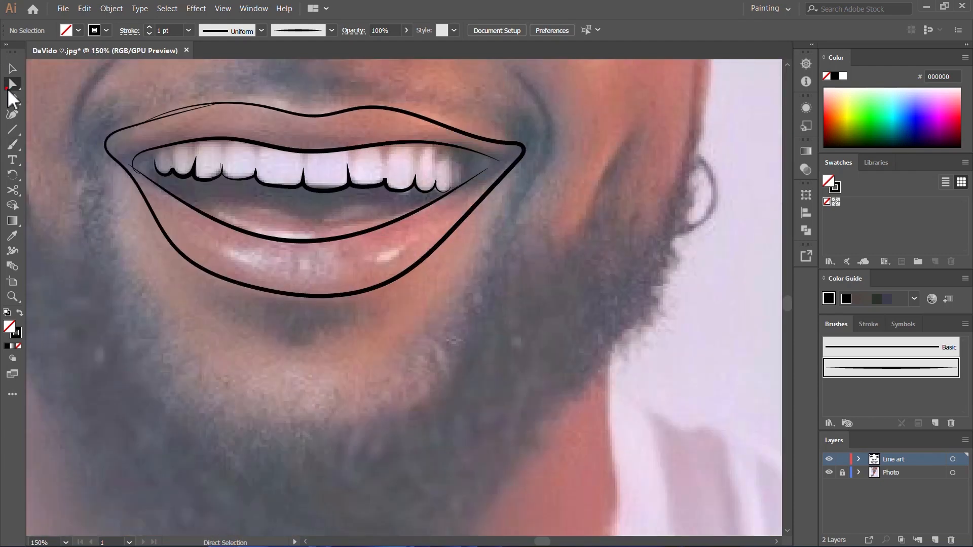
{"action": "left_click", "coordinate": [136, 189]}
{"action": "left_click_drag", "start_coordinate": [117, 165], "coordinate": [117, 165]}
{"action": "left_click", "coordinate": [250, 293]}
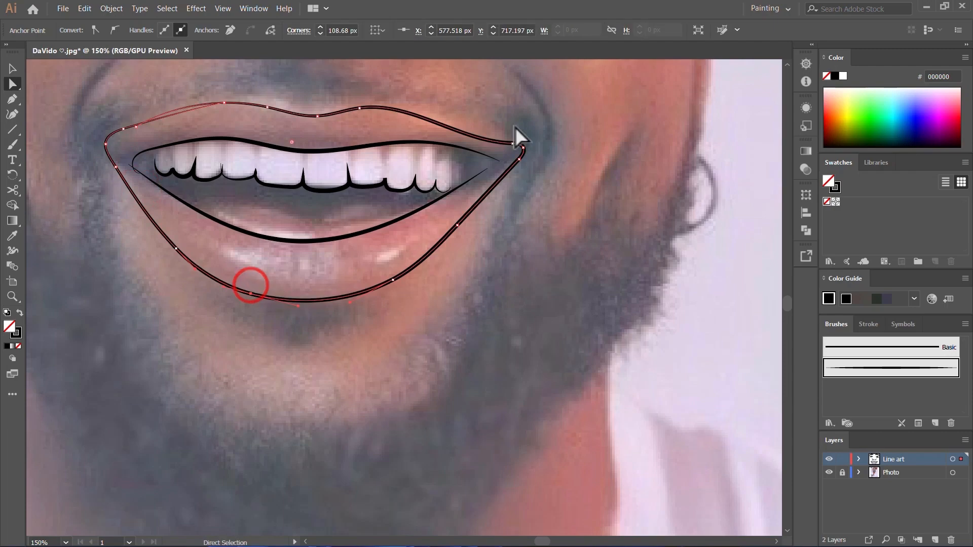
{"action": "scroll", "coordinate": [515, 126], "scroll_direction": "up", "scroll_amount": 2}
{"action": "left_click", "coordinate": [509, 160]}
{"action": "left_click_drag", "start_coordinate": [403, 160], "coordinate": [428, 144]}
{"action": "scroll", "coordinate": [427, 144], "scroll_direction": "down", "scroll_amount": 4}
{"action": "scroll", "coordinate": [284, 124], "scroll_direction": "up", "scroll_amount": 3}
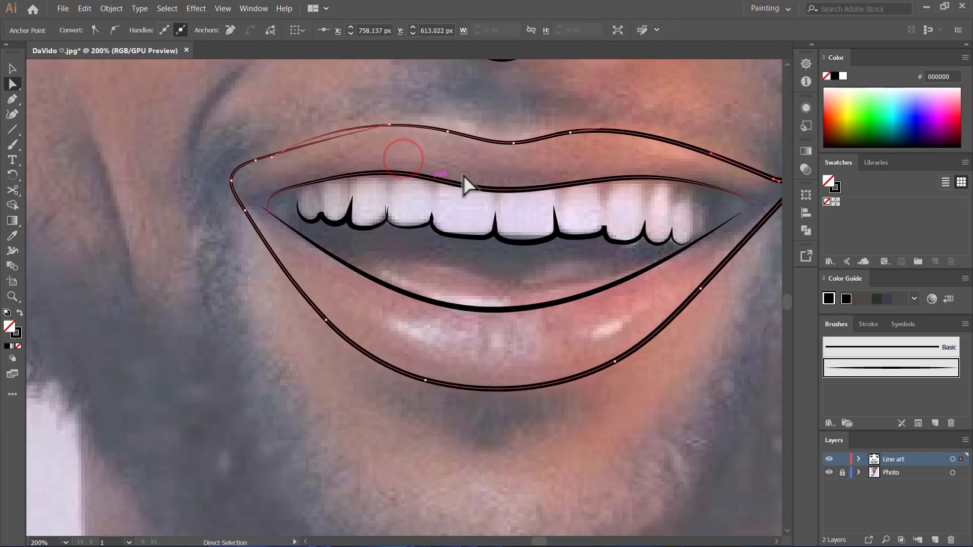
Deselect the lip lines and hide the Photo layer to check the mouth with the rest of the face
{"action": "scroll", "coordinate": [556, 280], "scroll_direction": "down", "scroll_amount": 5}
{"action": "left_click", "coordinate": [639, 286]}
{"action": "left_click", "coordinate": [828, 472]}
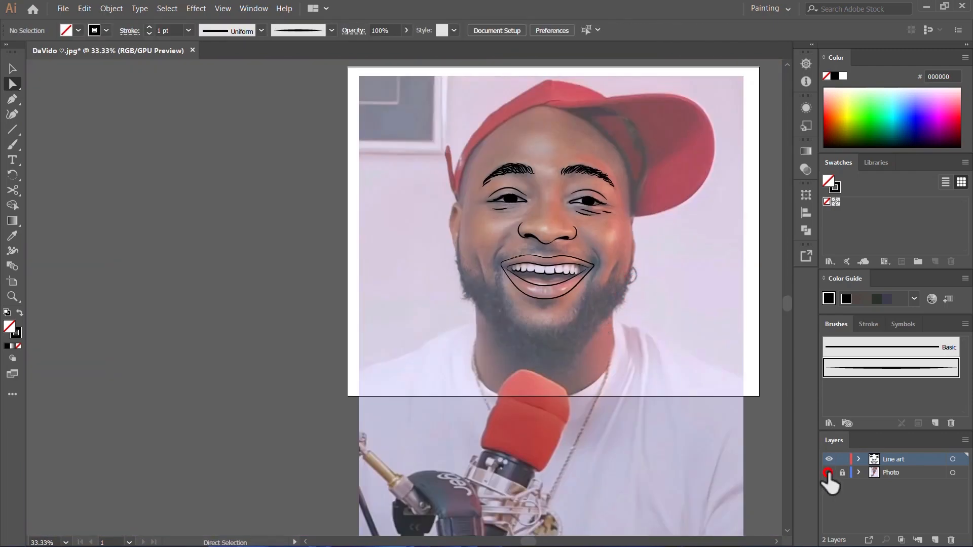
Show the Photo layer again and trace around the teeth at the subject's left mouth corner with the Pencil, using black fill and no stroke
{"action": "left_click", "coordinate": [829, 473]}
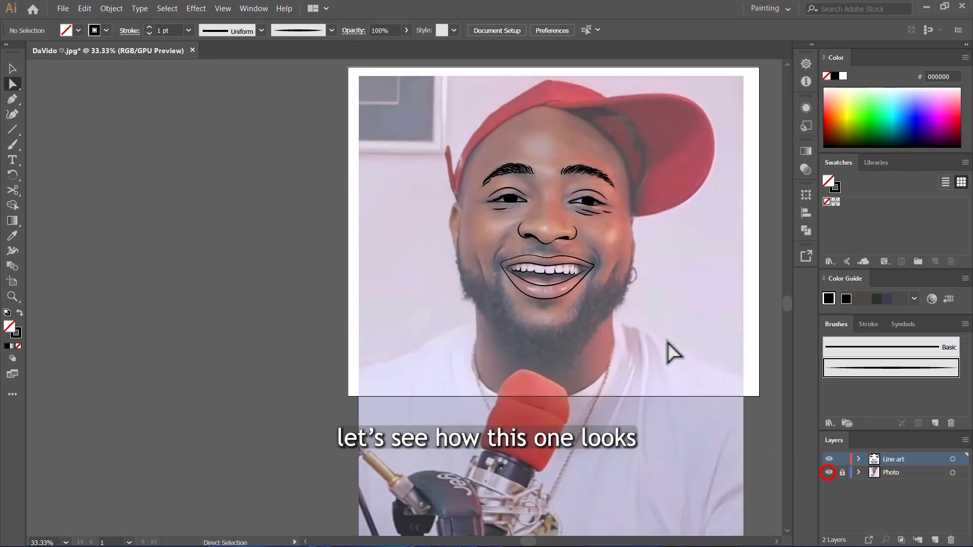
{"action": "scroll", "coordinate": [597, 282], "scroll_direction": "up", "scroll_amount": 5}
{"action": "key", "text": "n"}
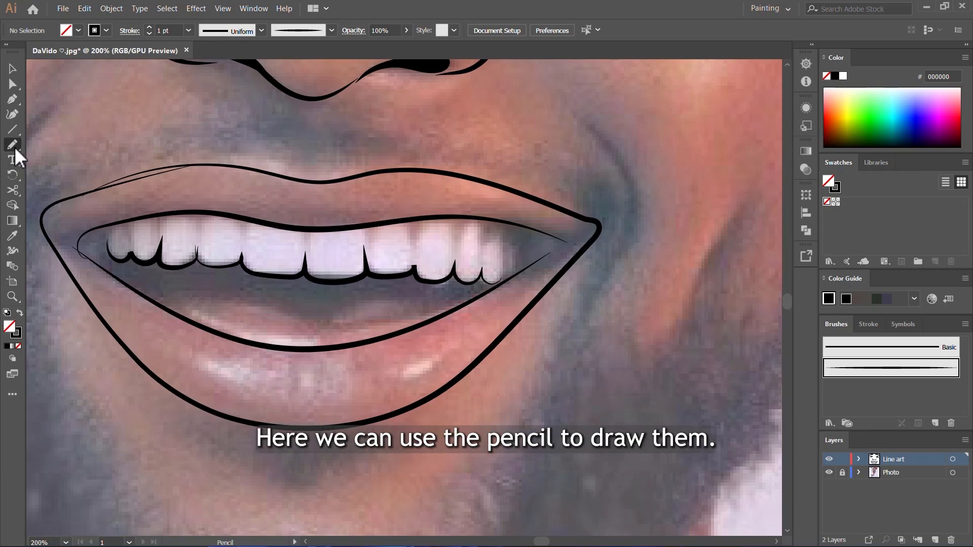
{"action": "right_click", "coordinate": [14, 147]}
{"action": "left_click", "coordinate": [59, 174]}
{"action": "scroll", "coordinate": [530, 253], "scroll_direction": "up", "scroll_amount": 3}
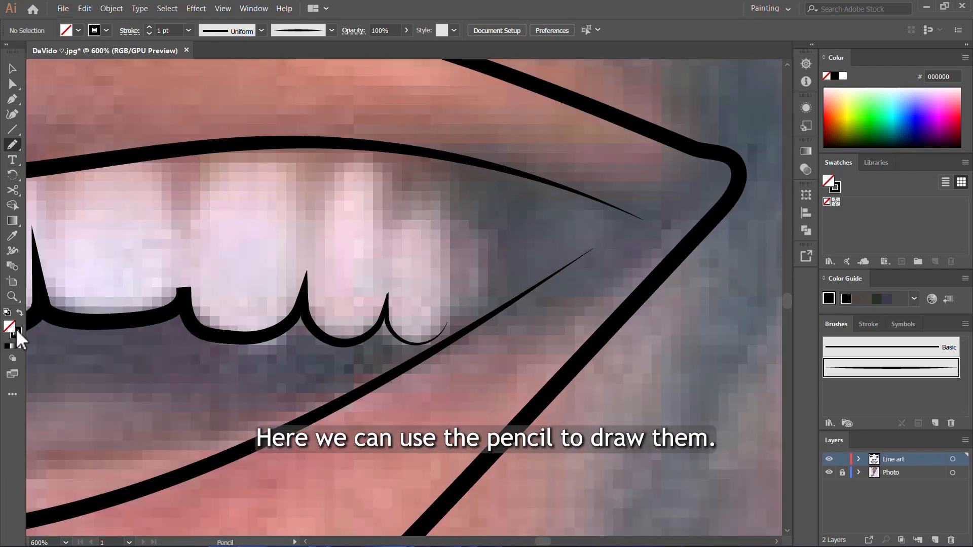
{"action": "left_click", "coordinate": [19, 313]}
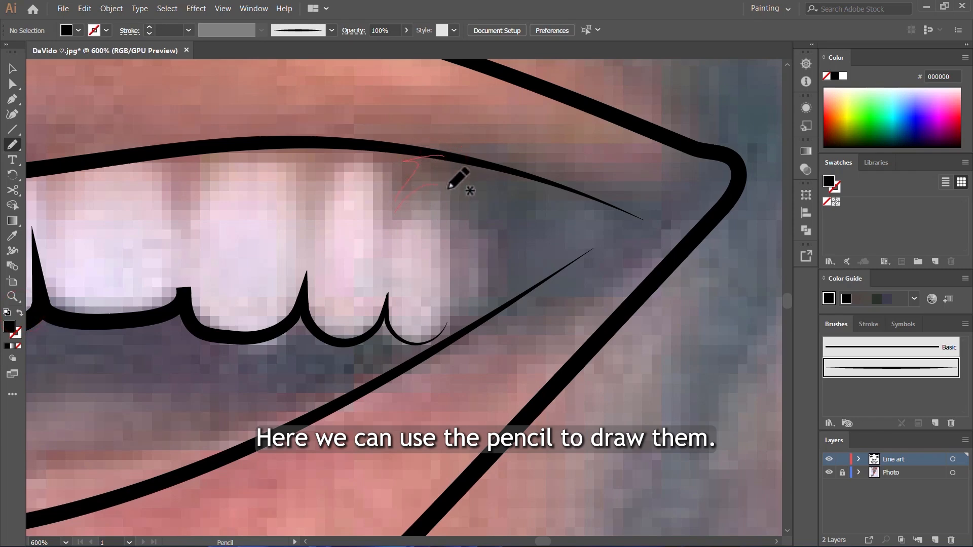
{"action": "left_click_drag", "start_coordinate": [448, 188], "coordinate": [452, 226]}
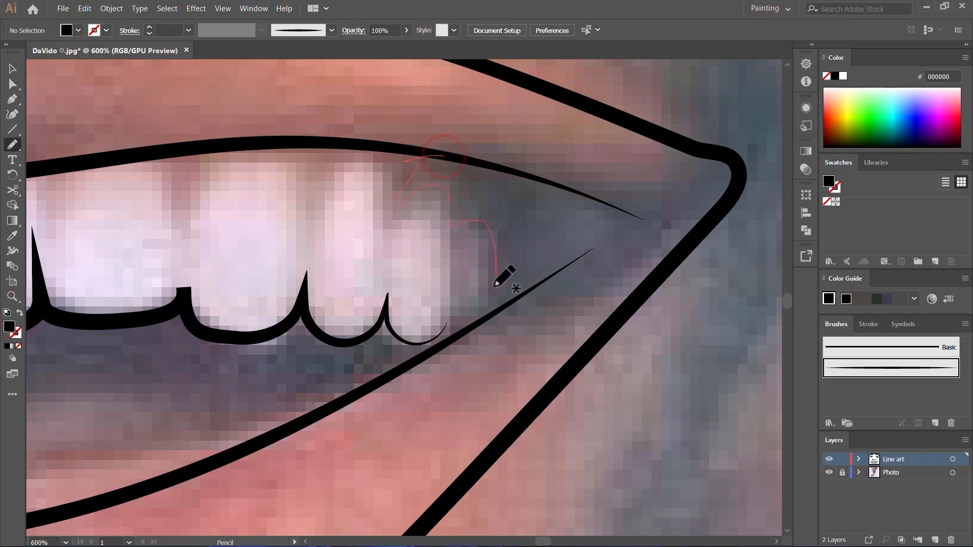
{"action": "left_click_drag", "start_coordinate": [193, 322], "coordinate": [193, 322]}
{"action": "key", "text": "ctrl+minus"}
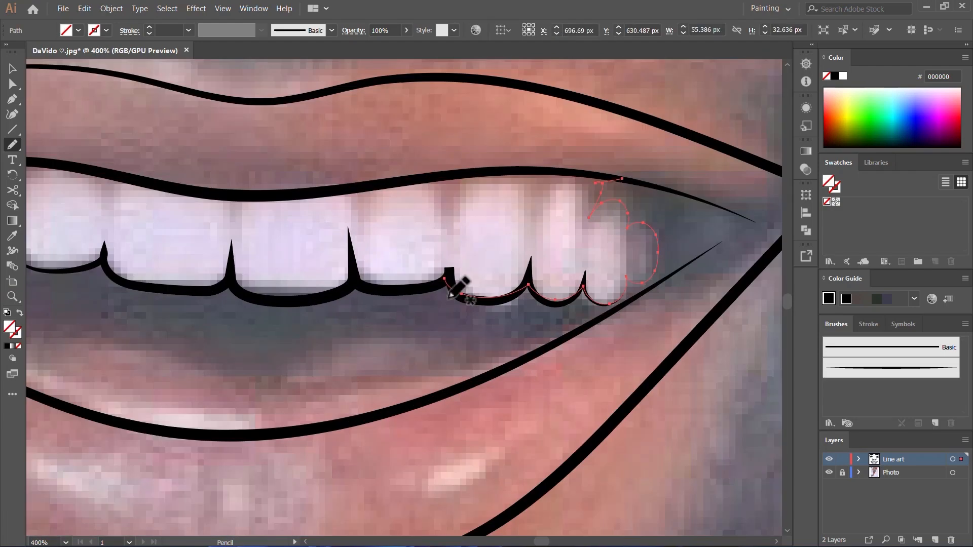
Continue the Pencil path along the lower edges of the teeth and around the end tooth on the subject's right side
{"action": "mouse_move", "coordinate": [329, 294]}
{"action": "left_mouse_down"}
{"action": "mouse_move", "coordinate": [179, 289]}
{"action": "mouse_move", "coordinate": [102, 257]}
{"action": "left_mouse_up"}
{"action": "scroll", "coordinate": [404, 297], "scroll_direction": "down", "scroll_amount": 3}
{"action": "scroll", "coordinate": [243, 286], "scroll_direction": "up", "scroll_amount": 4}
{"action": "mouse_move", "coordinate": [433, 263]}
{"action": "left_mouse_down"}
{"action": "mouse_move", "coordinate": [399, 281]}
{"action": "mouse_move", "coordinate": [257, 280]}
{"action": "mouse_move", "coordinate": [104, 244]}
{"action": "mouse_move", "coordinate": [87, 261]}
{"action": "left_mouse_up"}
{"action": "scroll", "coordinate": [400, 294], "scroll_direction": "down", "scroll_amount": 3}
{"action": "scroll", "coordinate": [266, 290], "scroll_direction": "up", "scroll_amount": 4}
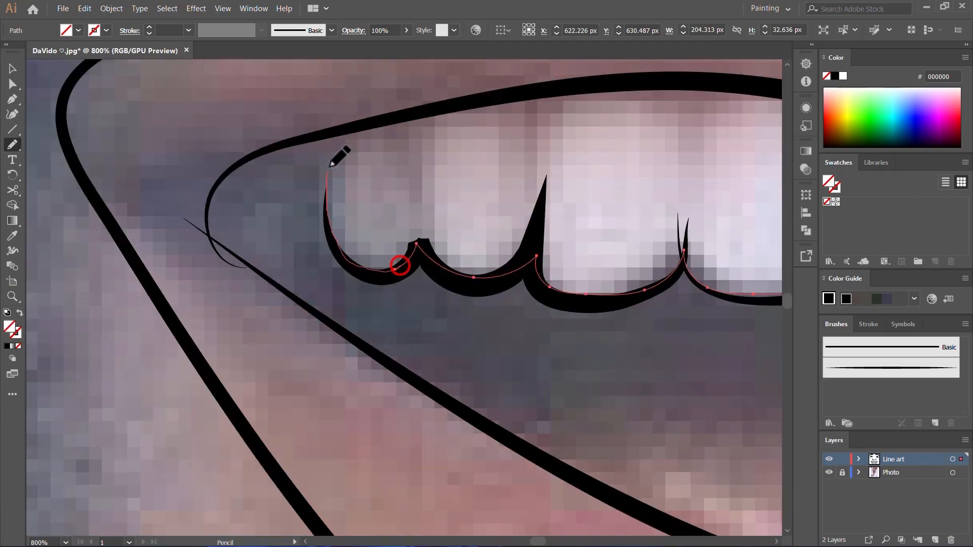
{"action": "left_click_drag", "start_coordinate": [332, 163], "coordinate": [276, 148]}
Extend the mouth-interior path above the lower lip, close it at the subject's left corner, fill it with black and deselect it
{"action": "left_click_drag", "start_coordinate": [506, 428], "coordinate": [591, 481]}
{"action": "scroll", "coordinate": [334, 313], "scroll_direction": "down", "scroll_amount": 3}
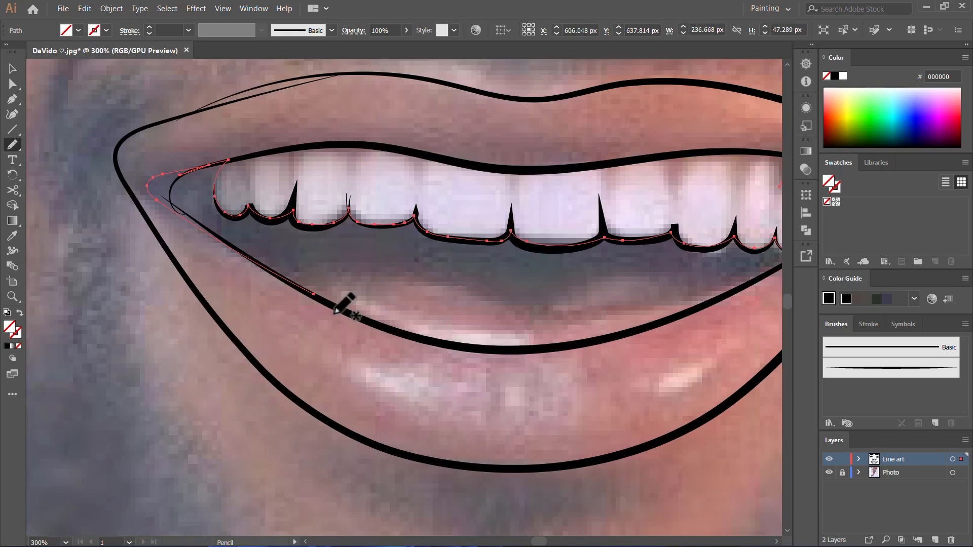
{"action": "left_click_drag", "start_coordinate": [677, 263], "coordinate": [675, 264]}
{"action": "scroll", "coordinate": [675, 264], "scroll_direction": "up", "scroll_amount": 3}
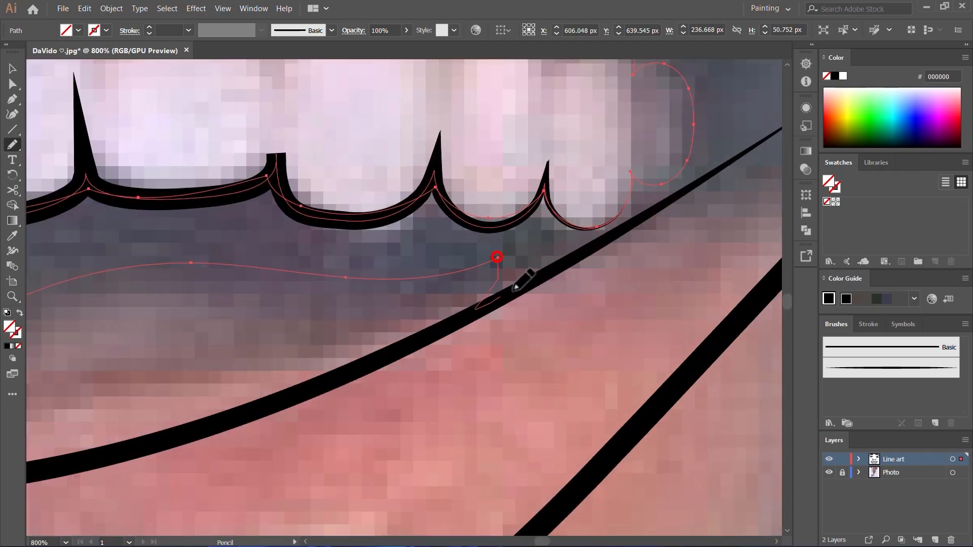
{"action": "left_click_drag", "start_coordinate": [514, 291], "coordinate": [613, 232]}
{"action": "scroll", "coordinate": [613, 231], "scroll_direction": "down", "scroll_amount": 1}
{"action": "mouse_move", "coordinate": [613, 232]}
{"action": "left_mouse_down"}
{"action": "mouse_move", "coordinate": [292, 314]}
{"action": "mouse_move", "coordinate": [586, 169]}
{"action": "mouse_move", "coordinate": [470, 166]}
{"action": "mouse_move", "coordinate": [297, 122]}
{"action": "left_mouse_up"}
{"action": "key", "text": "comma"}
{"action": "scroll", "coordinate": [352, 228], "scroll_direction": "up", "scroll_amount": 1}
{"action": "scroll", "coordinate": [380, 291], "scroll_direction": "down", "scroll_amount": 2}
{"action": "key", "text": "ctrl+shift+a"}
Paint tapered V-shaped gum gaps between the upper teeth on the subject's left side with the Paintbrush
{"action": "key", "text": "b"}
{"action": "scroll", "coordinate": [403, 242], "scroll_direction": "up", "scroll_amount": 2}
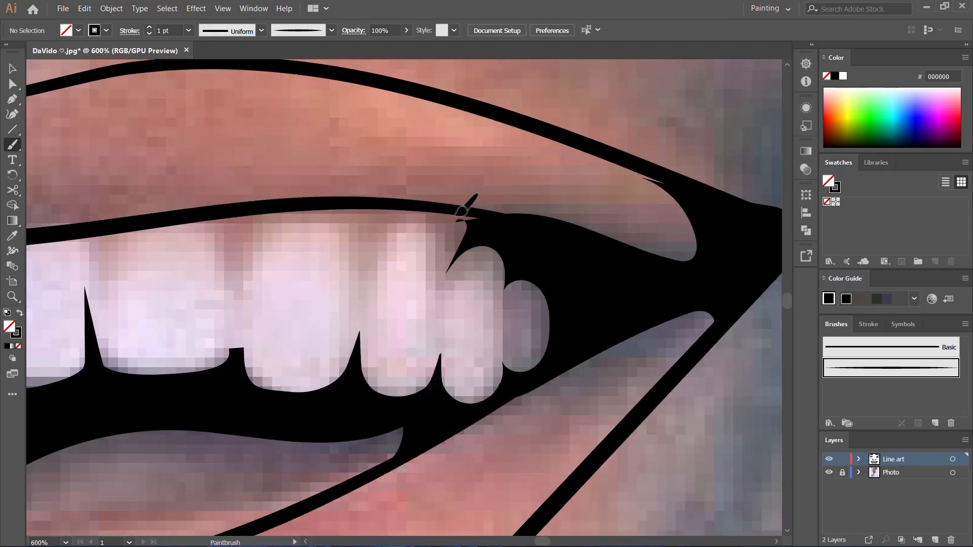
{"action": "left_click_drag", "start_coordinate": [354, 224], "coordinate": [257, 218]}
{"action": "left_click_drag", "start_coordinate": [307, 210], "coordinate": [453, 218]}
{"action": "left_click_drag", "start_coordinate": [367, 236], "coordinate": [299, 237]}
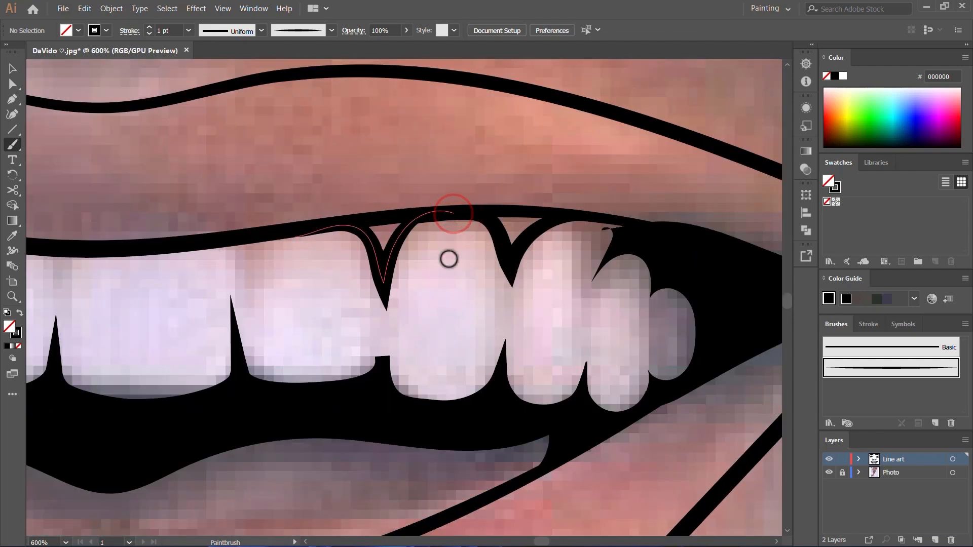
{"action": "scroll", "coordinate": [441, 257], "scroll_direction": "down", "scroll_amount": 5}
{"action": "scroll", "coordinate": [416, 261], "scroll_direction": "up", "scroll_amount": 5}
{"action": "scroll", "coordinate": [525, 219], "scroll_direction": "down", "scroll_amount": 5}
{"action": "scroll", "coordinate": [503, 220], "scroll_direction": "up", "scroll_amount": 5}
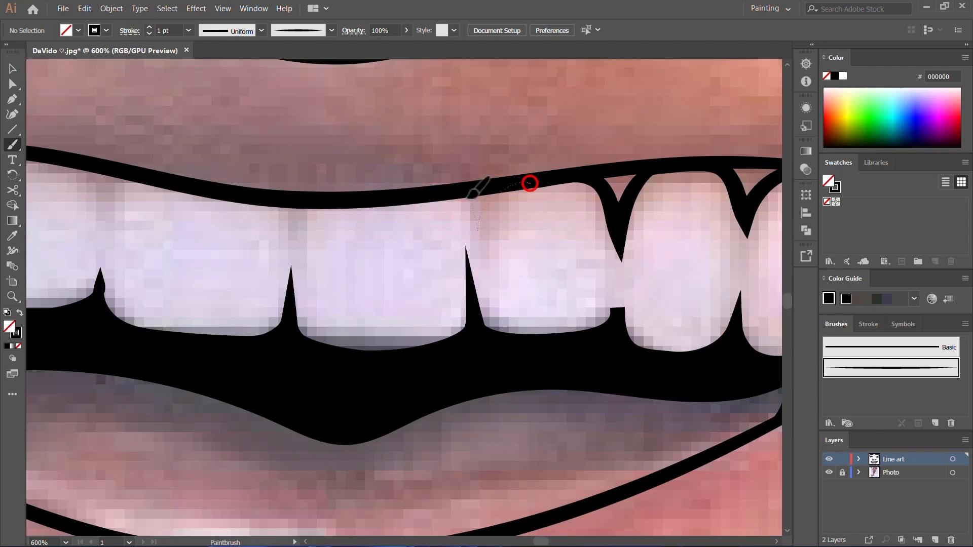
Paint the gum gaps between the central front teeth along the upper edge of the mouth opening
{"action": "left_click_drag", "start_coordinate": [469, 197], "coordinate": [396, 216]}
{"action": "scroll", "coordinate": [743, 207], "scroll_direction": "down", "scroll_amount": 2}
{"action": "scroll", "coordinate": [547, 208], "scroll_direction": "up", "scroll_amount": 2}
{"action": "mouse_move", "coordinate": [537, 203]}
{"action": "left_mouse_down"}
{"action": "mouse_move", "coordinate": [492, 239]}
{"action": "mouse_move", "coordinate": [476, 207]}
{"action": "left_mouse_up"}
{"action": "scroll", "coordinate": [591, 243], "scroll_direction": "down", "scroll_amount": 2}
{"action": "scroll", "coordinate": [477, 197], "scroll_direction": "up", "scroll_amount": 2}
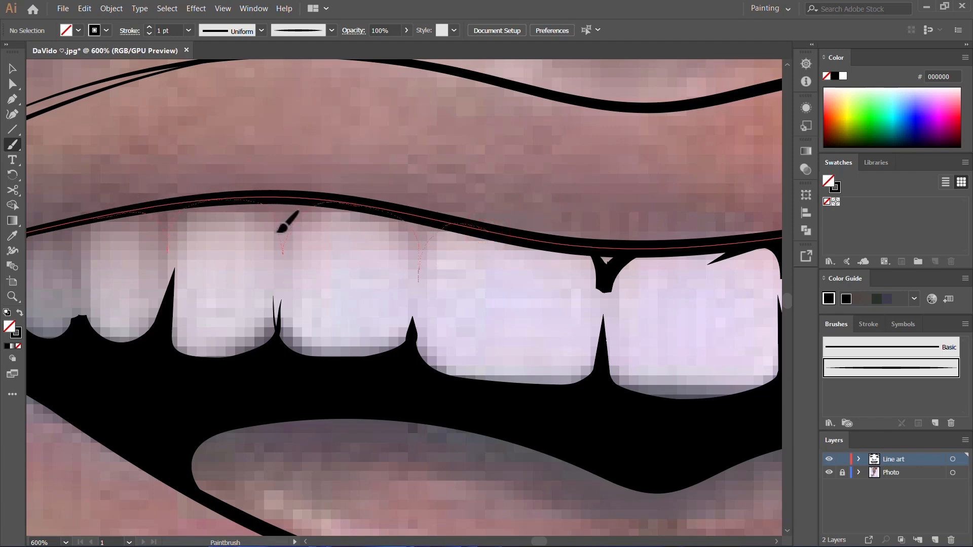
Paint the remaining gum gaps between the upper teeth on the subject's right side, redoing the stroke beside the outer teeth
{"action": "left_click_drag", "start_coordinate": [277, 232], "coordinate": [283, 252]}
{"action": "scroll", "coordinate": [527, 241], "scroll_direction": "down", "scroll_amount": 3}
{"action": "scroll", "coordinate": [380, 239], "scroll_direction": "up", "scroll_amount": 4}
{"action": "mouse_move", "coordinate": [409, 220]}
{"action": "left_mouse_down"}
{"action": "mouse_move", "coordinate": [356, 268]}
{"action": "mouse_move", "coordinate": [376, 234]}
{"action": "mouse_move", "coordinate": [314, 241]}
{"action": "left_mouse_up"}
{"action": "key", "text": "ctrl+z"}
{"action": "left_click_drag", "start_coordinate": [417, 217], "coordinate": [408, 220]}
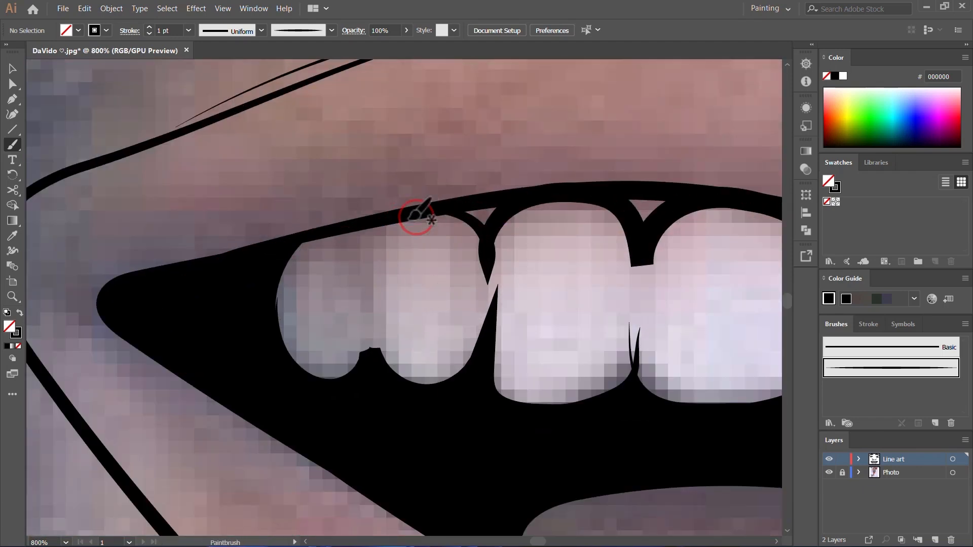
Hide the Photo layer to check the finished mouth and teeth, and show it again
{"action": "scroll", "coordinate": [416, 217], "scroll_direction": "down", "scroll_amount": 9}
{"action": "left_click", "coordinate": [829, 472]}
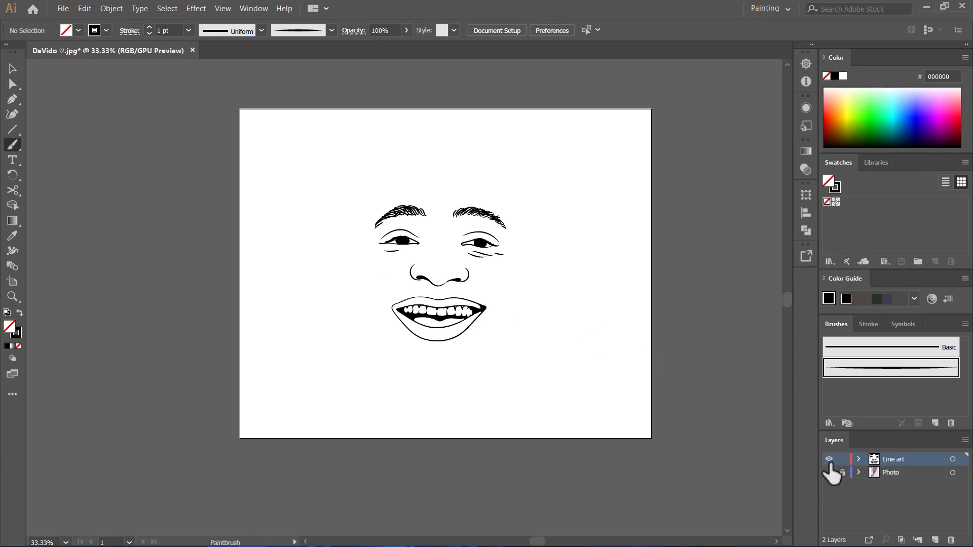
{"action": "left_click", "coordinate": [829, 473]}
Paint the outer ear line on the subject's right side and extend its lower end point toward the beard with Direct Selection
{"action": "scroll", "coordinate": [343, 162], "scroll_direction": "up", "scroll_amount": 5}
{"action": "mouse_move", "coordinate": [360, 116]}
{"action": "left_mouse_down"}
{"action": "mouse_move", "coordinate": [265, 234]}
{"action": "mouse_move", "coordinate": [280, 382]}
{"action": "mouse_move", "coordinate": [311, 497]}
{"action": "left_mouse_up"}
{"action": "scroll", "coordinate": [292, 240], "scroll_direction": "down", "scroll_amount": 3}
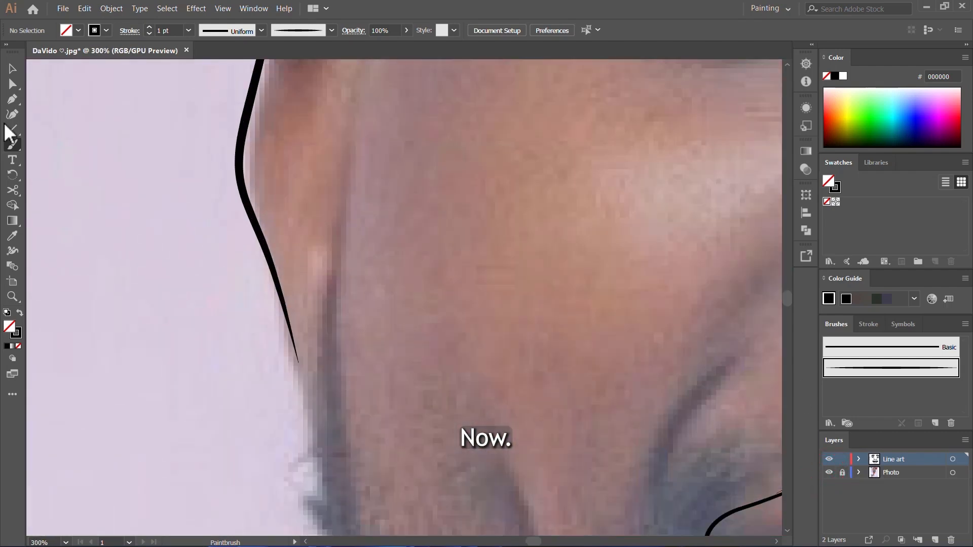
{"action": "left_click", "coordinate": [297, 358]}
{"action": "left_click_drag", "start_coordinate": [296, 361], "coordinate": [321, 430]}
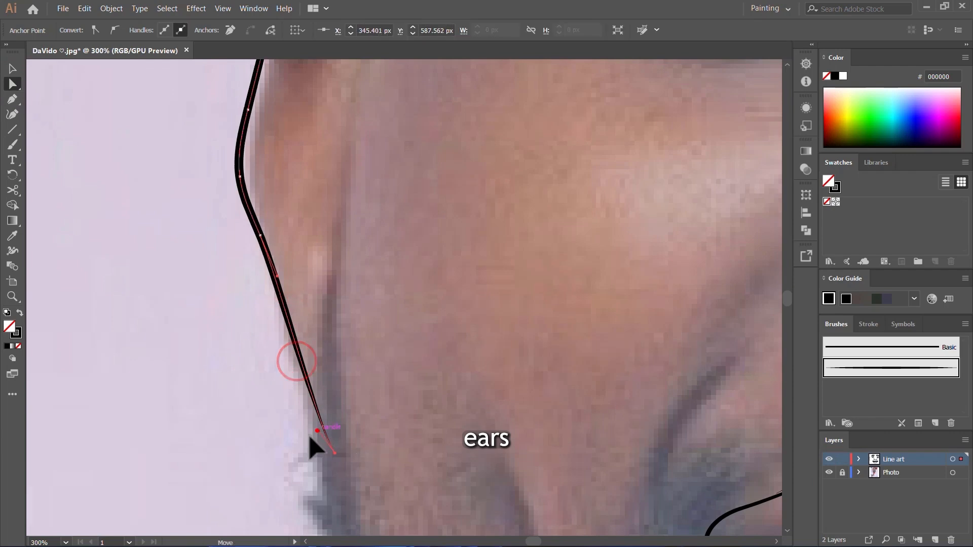
{"action": "left_click", "coordinate": [317, 430]}
{"action": "scroll", "coordinate": [296, 361], "scroll_direction": "down", "scroll_amount": 5}
{"action": "left_click", "coordinate": [295, 357]}
{"action": "scroll", "coordinate": [507, 208], "scroll_direction": "up", "scroll_amount": 2}
Paint tapered lines for the subject's left ear and the smile crease beside the left mouth corner
{"action": "key", "text": "b"}
{"action": "scroll", "coordinate": [507, 208], "scroll_direction": "down", "scroll_amount": 3}
{"action": "scroll", "coordinate": [461, 206], "scroll_direction": "up", "scroll_amount": 1}
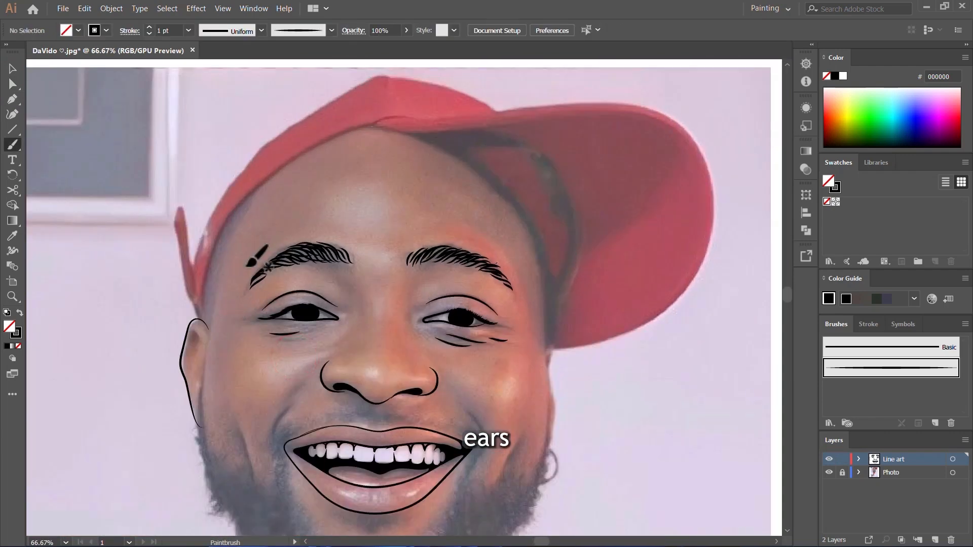
{"action": "scroll", "coordinate": [257, 256], "scroll_direction": "down", "scroll_amount": 3}
{"action": "scroll", "coordinate": [259, 253], "scroll_direction": "up", "scroll_amount": 1}
{"action": "scroll", "coordinate": [406, 191], "scroll_direction": "down", "scroll_amount": 3}
{"action": "scroll", "coordinate": [510, 249], "scroll_direction": "up", "scroll_amount": 2}
{"action": "scroll", "coordinate": [522, 238], "scroll_direction": "up", "scroll_amount": 4}
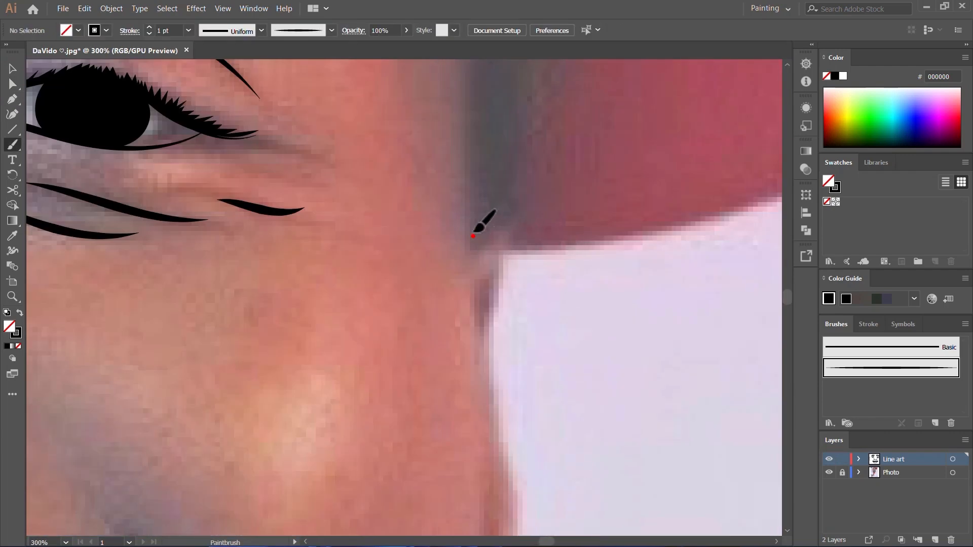
{"action": "left_click_drag", "start_coordinate": [476, 209], "coordinate": [495, 268]}
{"action": "scroll", "coordinate": [503, 174], "scroll_direction": "down", "scroll_amount": 3}
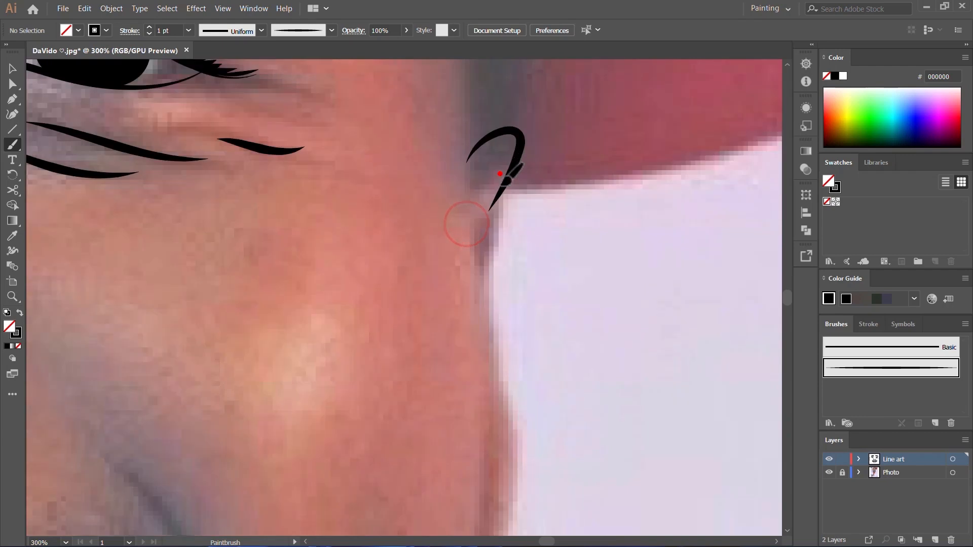
{"action": "scroll", "coordinate": [558, 180], "scroll_direction": "up", "scroll_amount": 2}
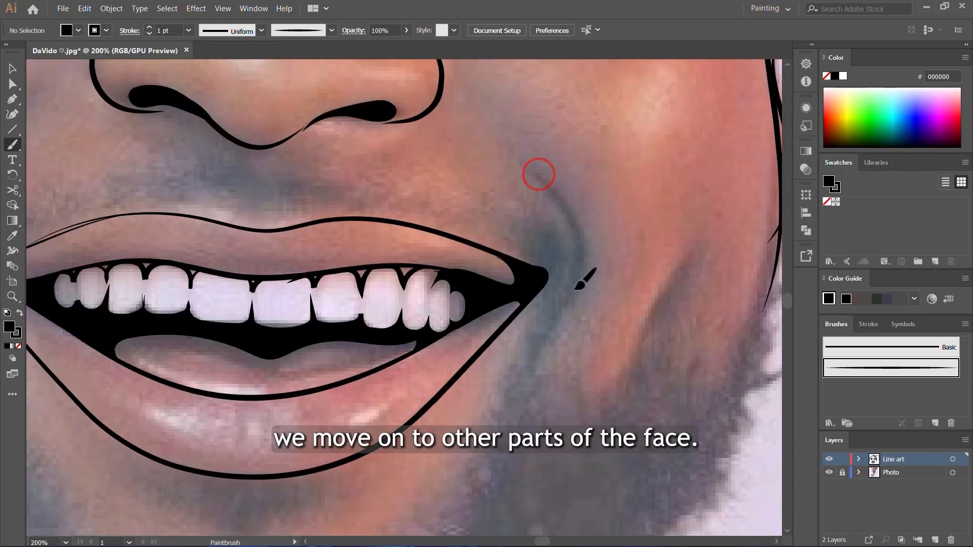
{"action": "left_click_drag", "start_coordinate": [538, 175], "coordinate": [562, 308]}
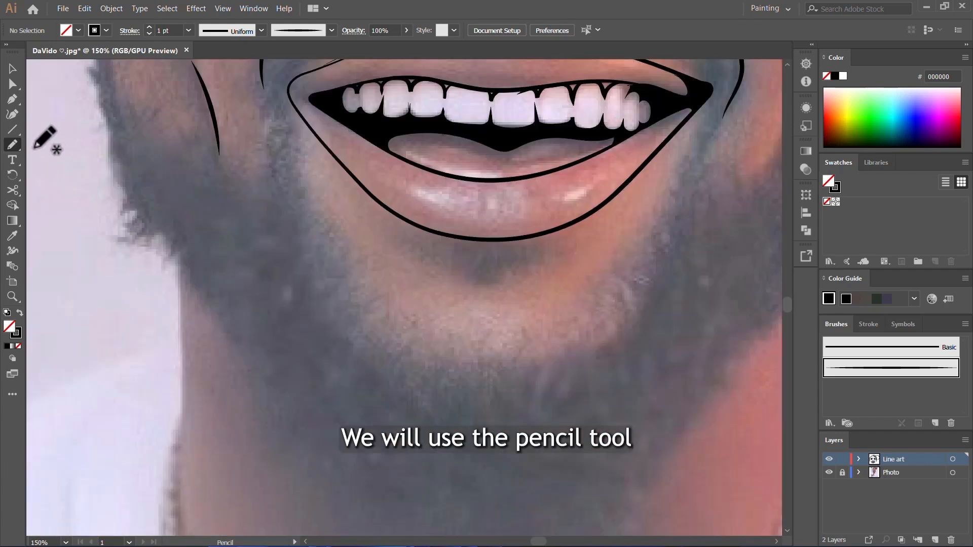
Draw the jagged upper beard edge from the subject's right mouth corner to the ear with the Pencil and swap it to black fill
{"action": "left_click", "coordinate": [16, 148]}
{"action": "left_click", "coordinate": [60, 175]}
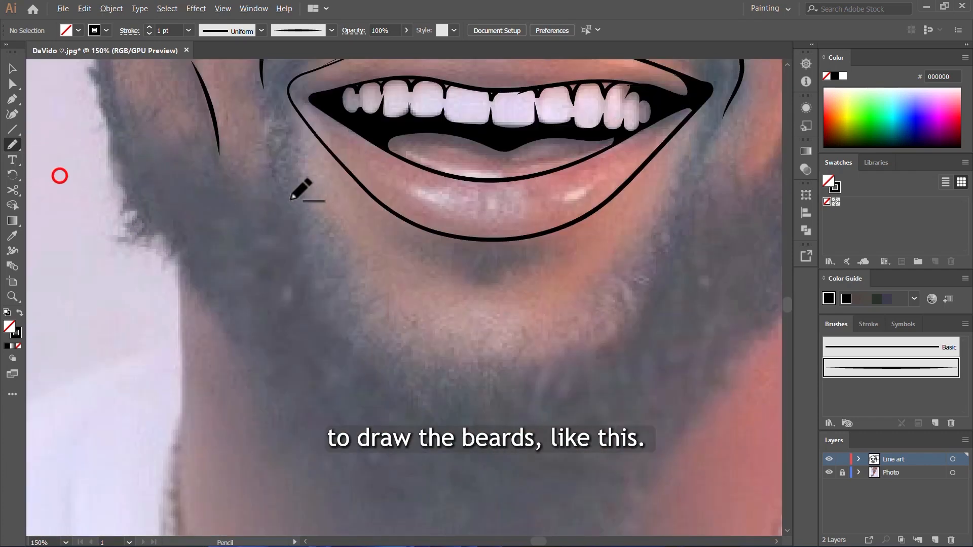
{"action": "left_click_drag", "start_coordinate": [311, 206], "coordinate": [282, 240]}
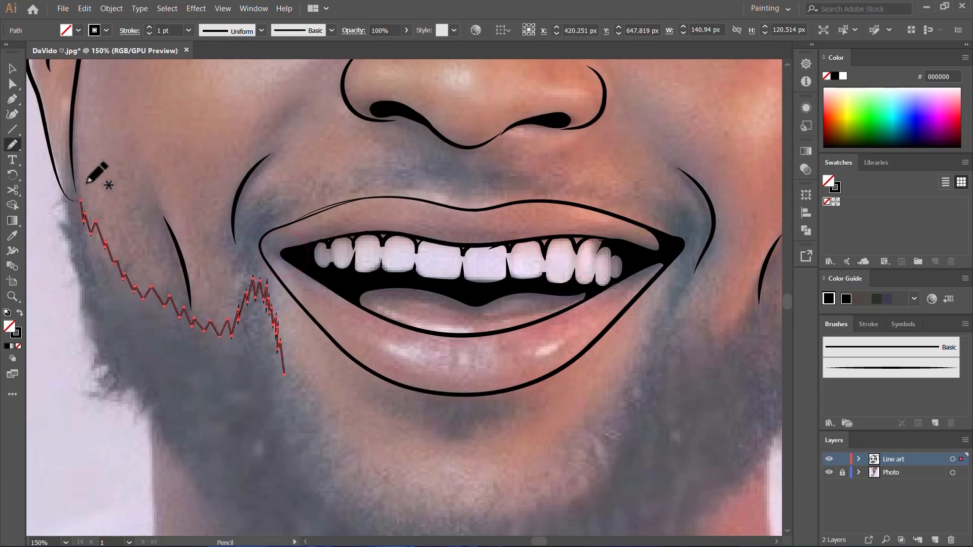
{"action": "left_click_drag", "start_coordinate": [97, 164], "coordinate": [76, 203]}
{"action": "left_click", "coordinate": [19, 312]}
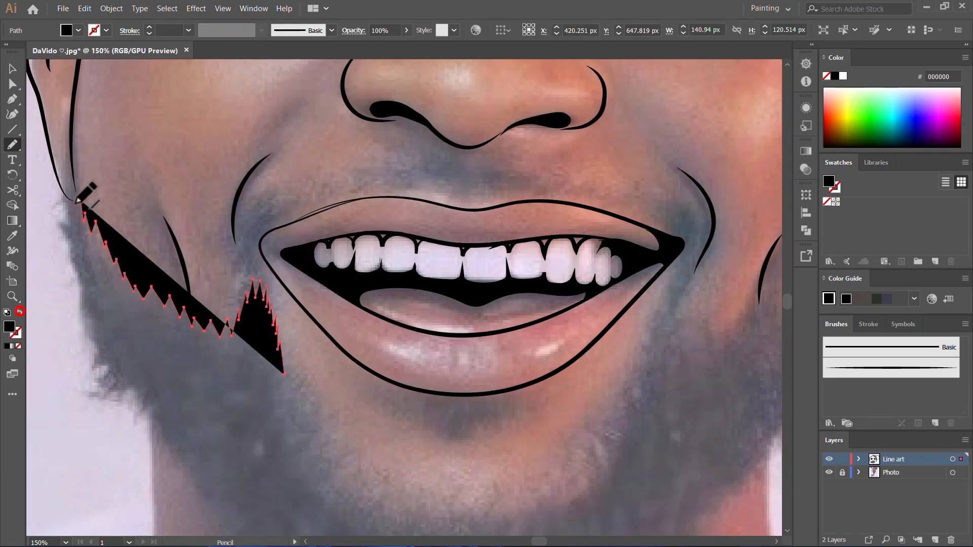
Continue the jagged beard outline down the jaw, under the chin and up the subject's left side, closing the black shape and deselecting it
{"action": "left_click_drag", "start_coordinate": [102, 346], "coordinate": [147, 426]}
{"action": "key", "text": "ctrl+minus"}
{"action": "mouse_move", "coordinate": [292, 397]}
{"action": "left_mouse_down"}
{"action": "mouse_move", "coordinate": [233, 247]}
{"action": "mouse_move", "coordinate": [187, 228]}
{"action": "left_mouse_up"}
{"action": "left_click_drag", "start_coordinate": [122, 214], "coordinate": [147, 236]}
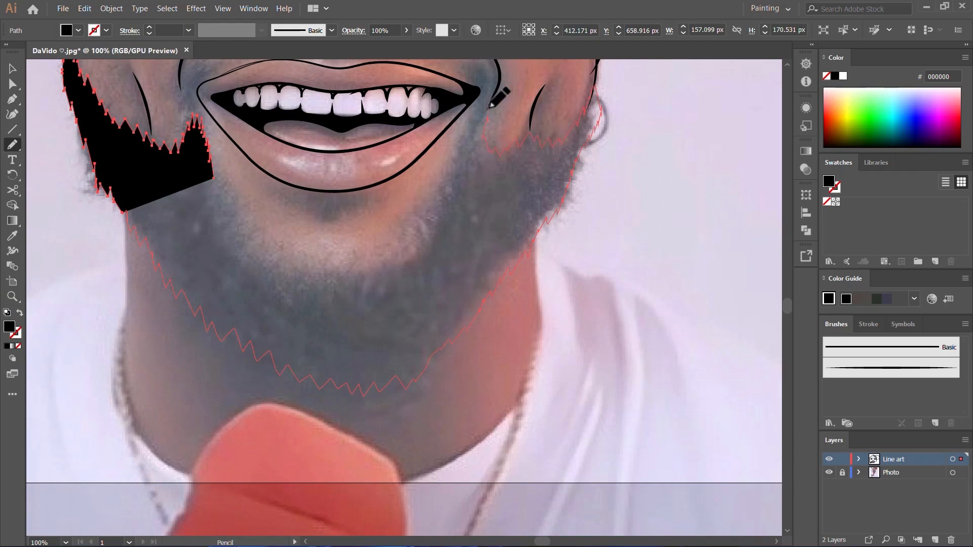
{"action": "mouse_move", "coordinate": [386, 269]}
{"action": "left_mouse_down"}
{"action": "mouse_move", "coordinate": [304, 271]}
{"action": "mouse_move", "coordinate": [238, 222]}
{"action": "mouse_move", "coordinate": [224, 166]}
{"action": "left_mouse_up"}
{"action": "left_click", "coordinate": [651, 343]}
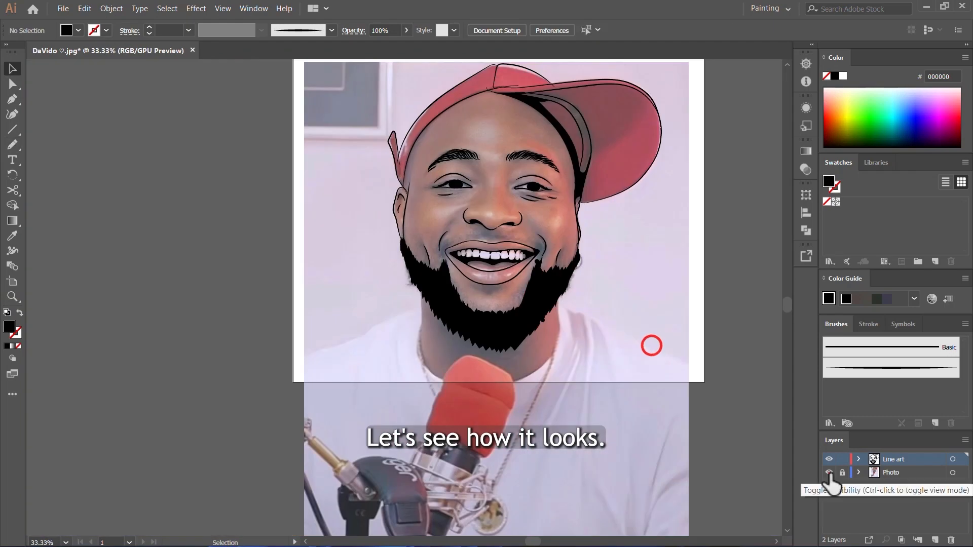
Check the beard by toggling the Photo layer and draw a jagged black Pencil tuft below the subject's left mouth corner
{"action": "left_click", "coordinate": [829, 473]}
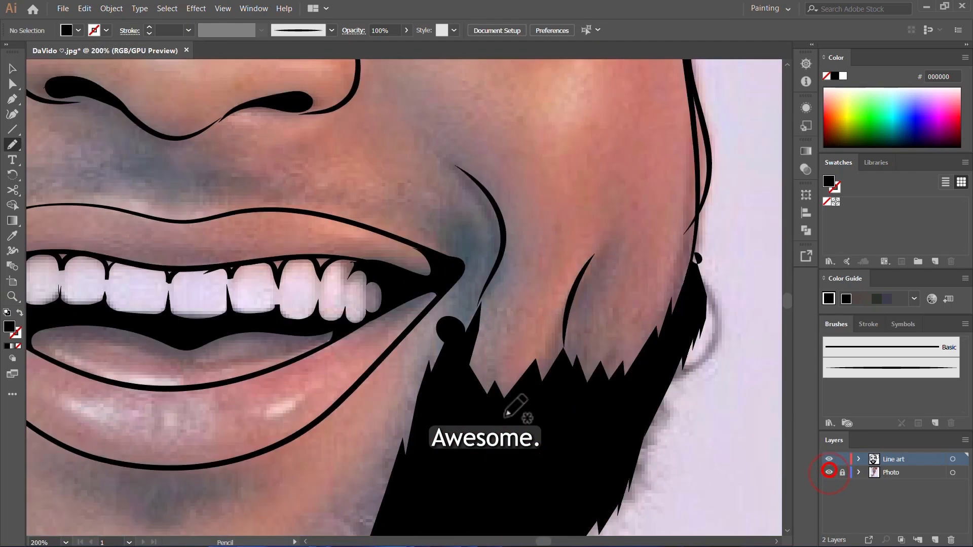
{"action": "mouse_move", "coordinate": [521, 395]}
{"action": "left_mouse_down"}
{"action": "mouse_move", "coordinate": [482, 282]}
{"action": "mouse_move", "coordinate": [434, 402]}
{"action": "left_mouse_up"}
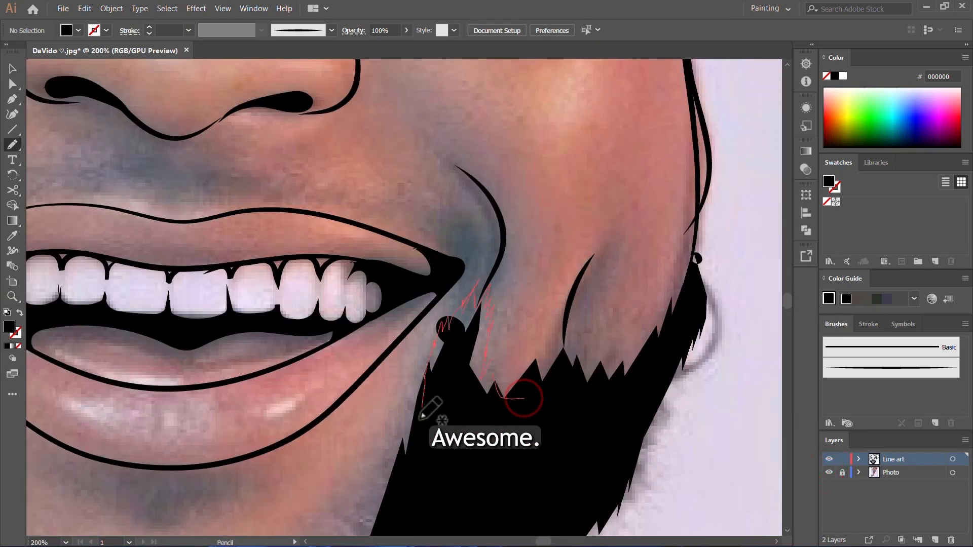
{"action": "key", "text": "ctrl+minus"}
{"action": "key", "text": "ctrl+minus"}
{"action": "key", "text": "ctrl+minus"}
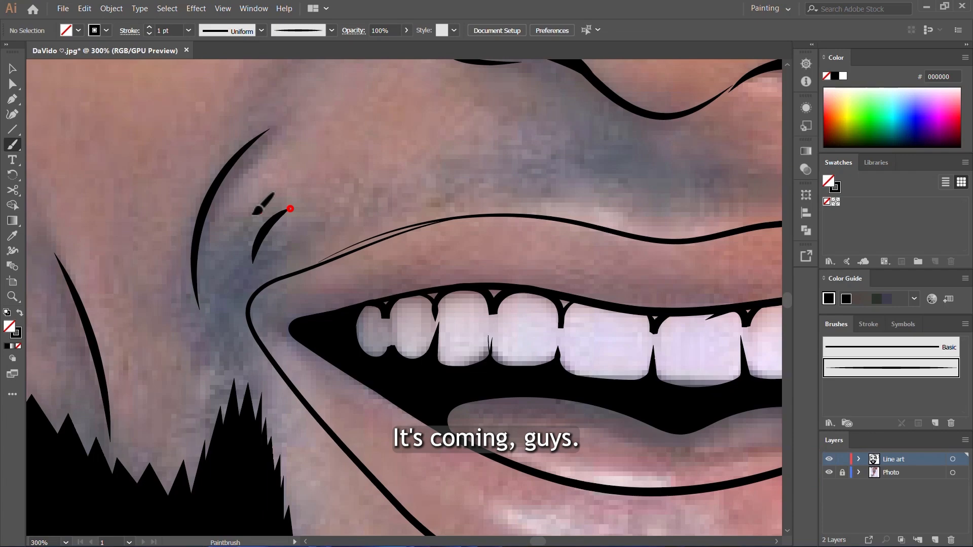
Paint short tapered hair strokes around the subject's right mouth corner with the Paintbrush
{"action": "left_click_drag", "start_coordinate": [256, 364], "coordinate": [228, 218]}
{"action": "left_click_drag", "start_coordinate": [253, 284], "coordinate": [268, 208]}
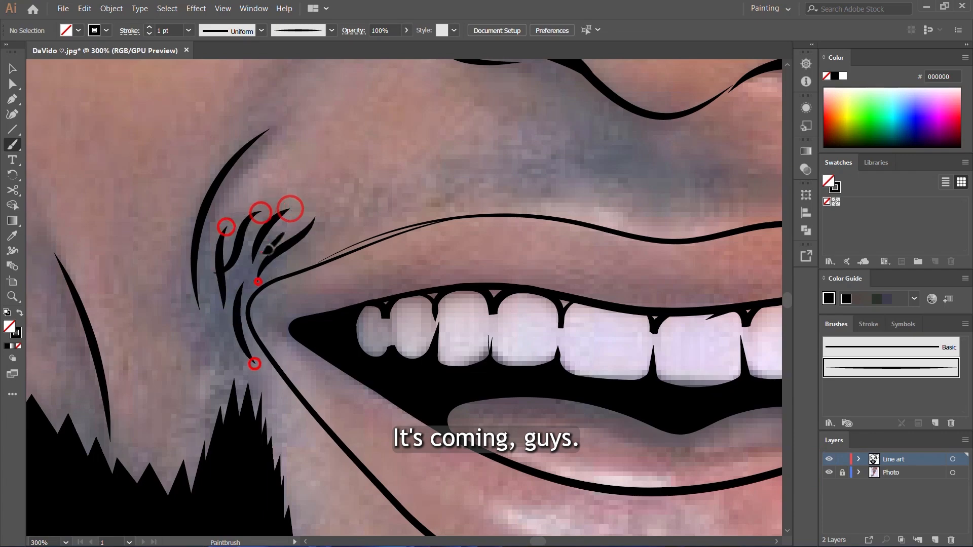
{"action": "left_click_drag", "start_coordinate": [213, 256], "coordinate": [284, 208]}
{"action": "left_click_drag", "start_coordinate": [258, 281], "coordinate": [312, 217]}
{"action": "left_click_drag", "start_coordinate": [255, 373], "coordinate": [250, 424]}
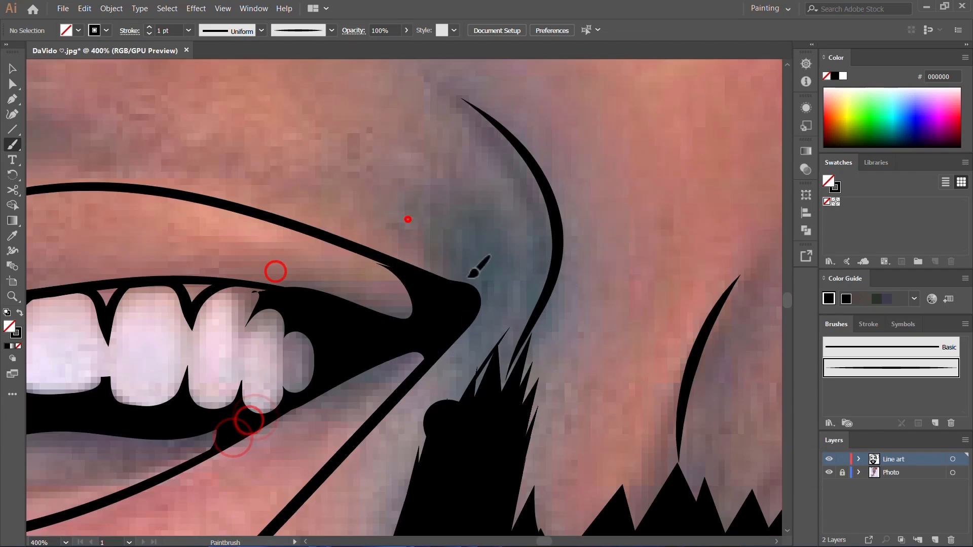
Paint wavy tapered hair strokes around the subject's left mouth corner, joining the beard tuft to the upper lip area
{"action": "mouse_move", "coordinate": [481, 350]}
{"action": "left_mouse_down"}
{"action": "mouse_move", "coordinate": [536, 304]}
{"action": "mouse_move", "coordinate": [515, 289]}
{"action": "mouse_move", "coordinate": [534, 350]}
{"action": "left_mouse_up"}
{"action": "left_click_drag", "start_coordinate": [502, 289], "coordinate": [427, 178]}
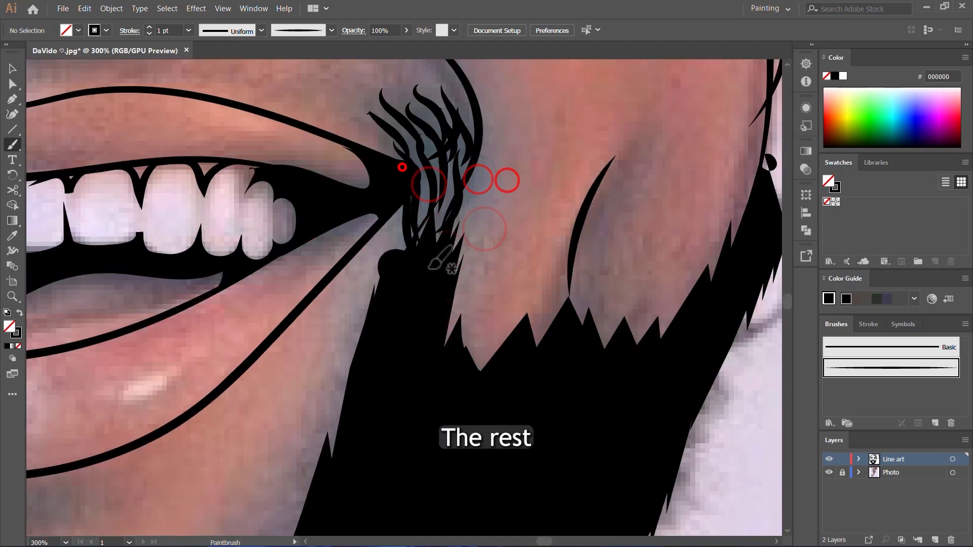
{"action": "left_click_drag", "start_coordinate": [436, 218], "coordinate": [402, 163]}
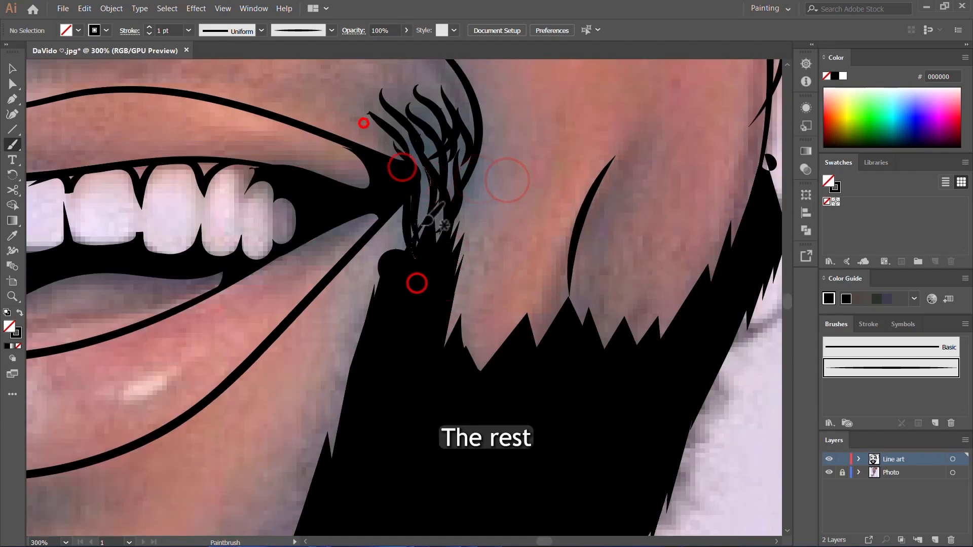
{"action": "left_click_drag", "start_coordinate": [304, 294], "coordinate": [364, 111]}
Paint overlapping tapered hair strokes down the inner edge of the sideburn on the subject's left side
{"action": "mouse_move", "coordinate": [583, 304]}
{"action": "left_mouse_down"}
{"action": "mouse_move", "coordinate": [573, 91]}
{"action": "mouse_move", "coordinate": [517, 382]}
{"action": "left_mouse_up"}
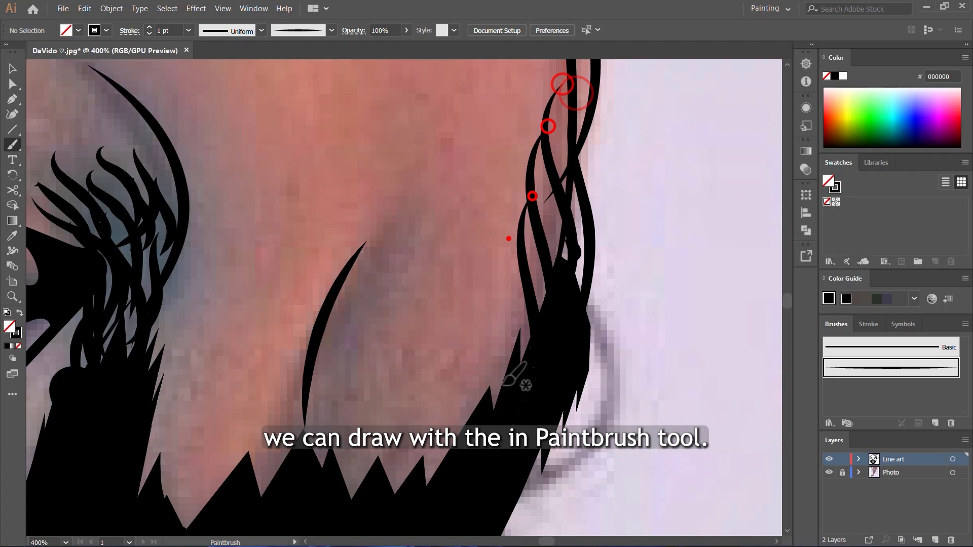
{"action": "left_click_drag", "start_coordinate": [534, 196], "coordinate": [495, 385]}
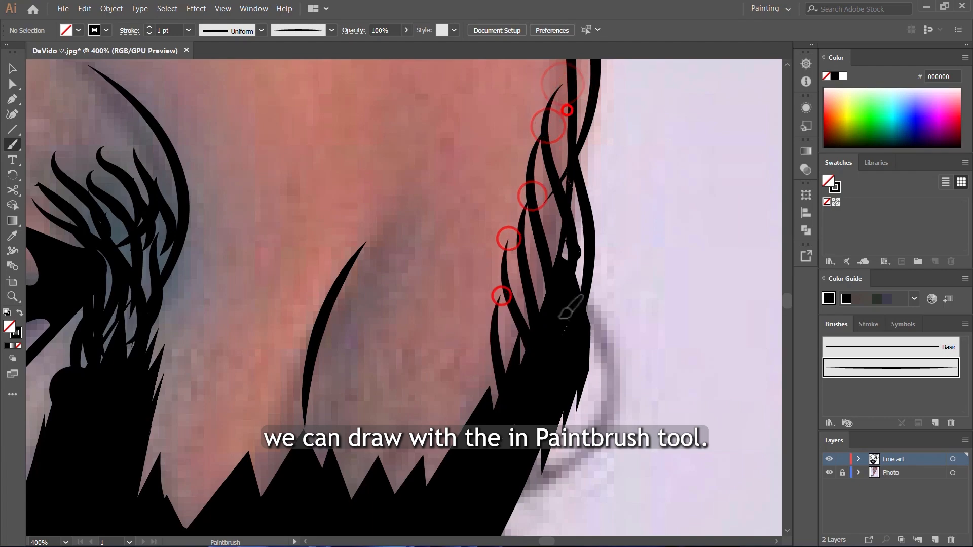
{"action": "left_click_drag", "start_coordinate": [549, 112], "coordinate": [505, 286]}
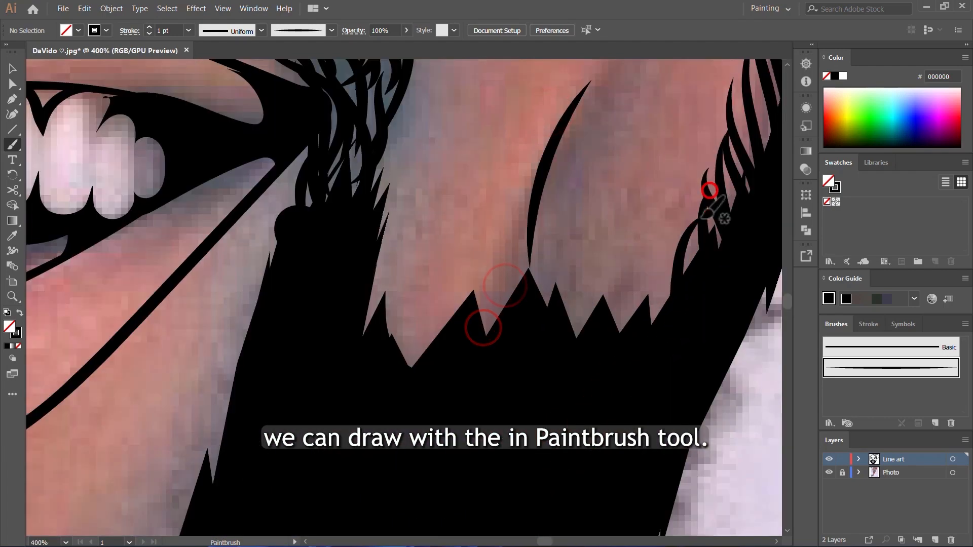
Paint short curved hair strokes along the jagged upper beard edge on the subject's left cheek, from the sideburn toward the mouth
{"action": "left_click_drag", "start_coordinate": [702, 211], "coordinate": [674, 284]}
{"action": "left_click_drag", "start_coordinate": [624, 274], "coordinate": [577, 335]}
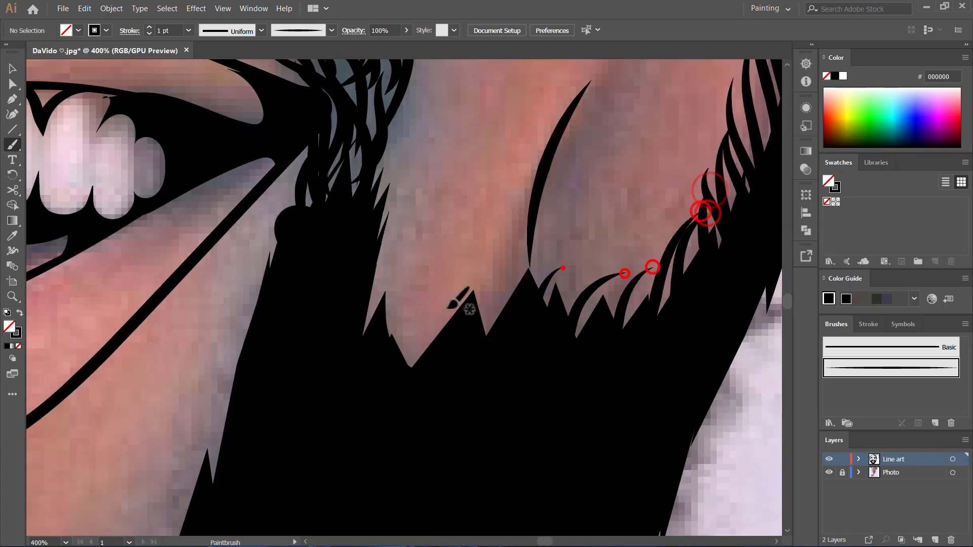
{"action": "left_click_drag", "start_coordinate": [652, 266], "coordinate": [608, 314]}
{"action": "left_click_drag", "start_coordinate": [428, 298], "coordinate": [415, 360]}
{"action": "left_click_drag", "start_coordinate": [458, 305], "coordinate": [431, 350]}
{"action": "left_click_drag", "start_coordinate": [430, 284], "coordinate": [418, 349]}
{"action": "left_click_drag", "start_coordinate": [400, 263], "coordinate": [385, 329]}
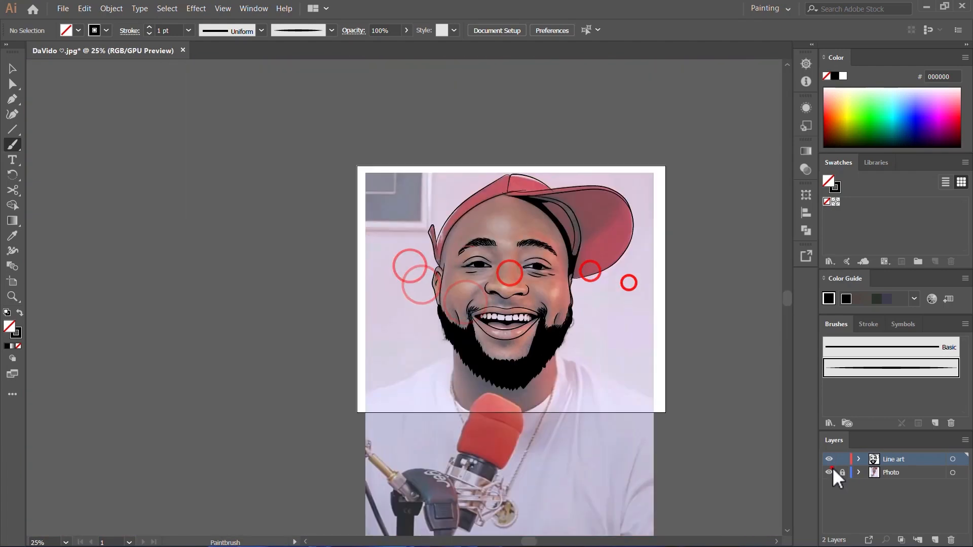
Hide the Photo layer to show the line art alone on the artboard
{"action": "left_click", "coordinate": [829, 472]}
{"action": "left_click_drag", "start_coordinate": [444, 286], "coordinate": [460, 152]}
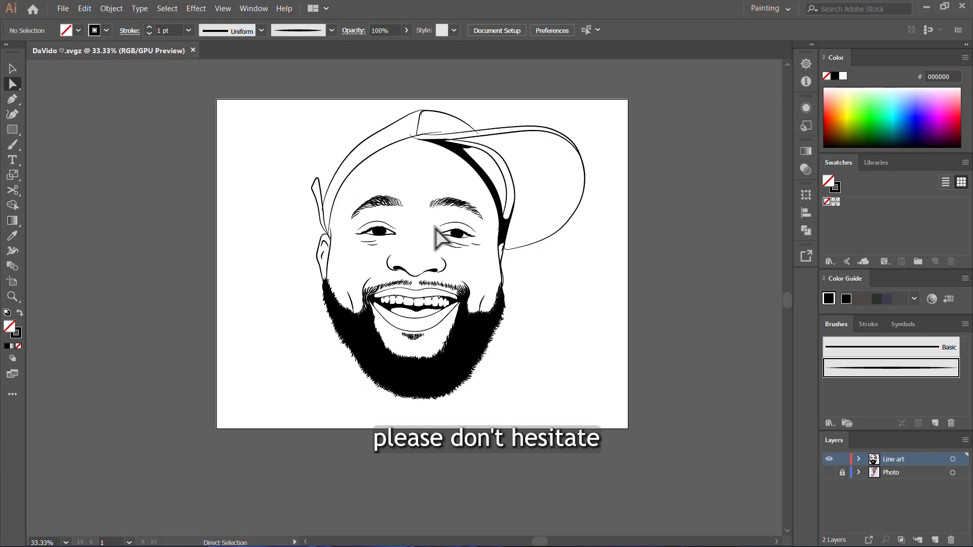
{"action": "scroll", "coordinate": [497, 292], "scroll_direction": "up", "scroll_amount": 2}
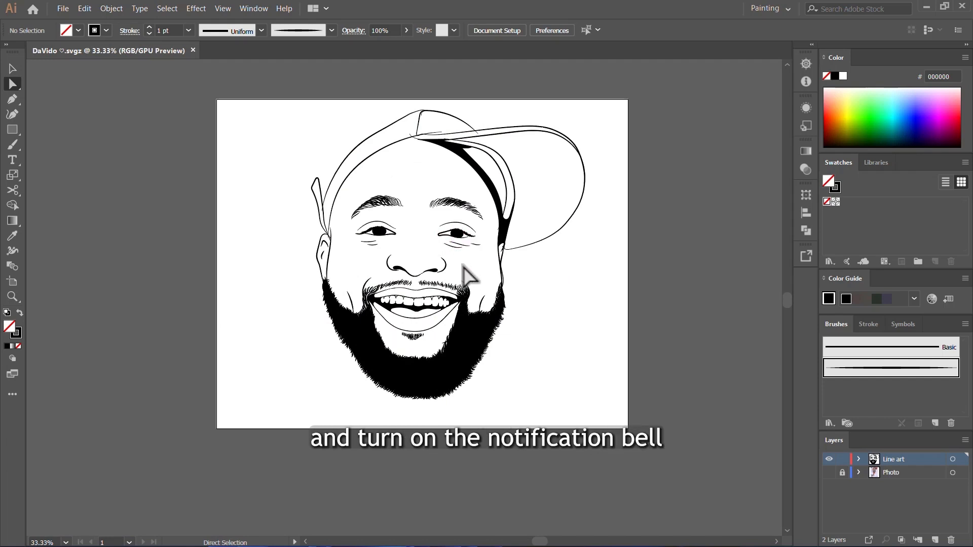
{"action": "scroll", "coordinate": [497, 292], "scroll_direction": "up", "scroll_amount": 2}
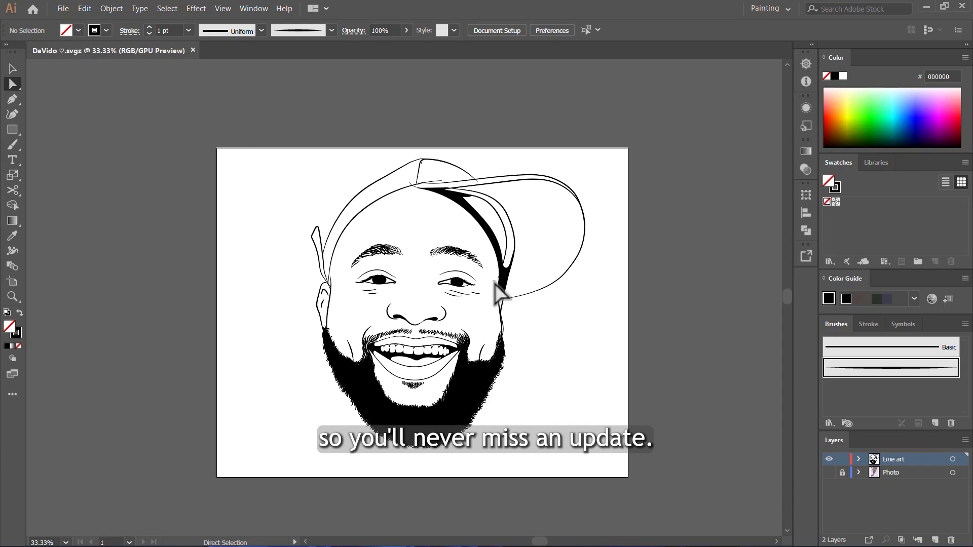